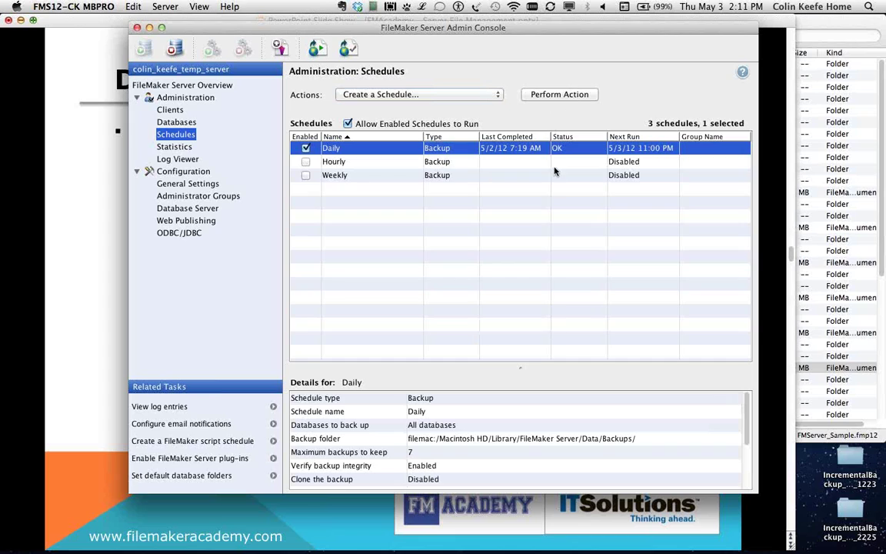
Look through the Schedule Assistant's hourly backup setup as far as the schedule details, and exit without creating a schedule
click(560, 93)
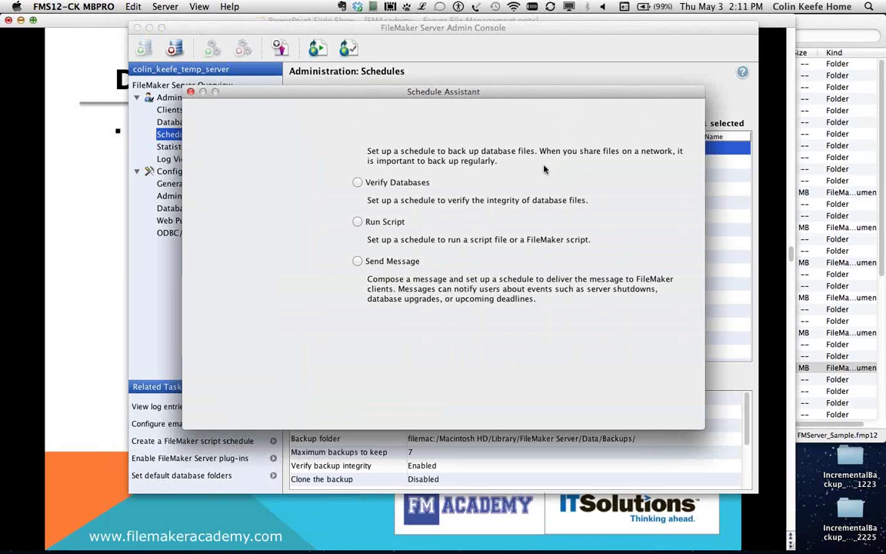
click(611, 411)
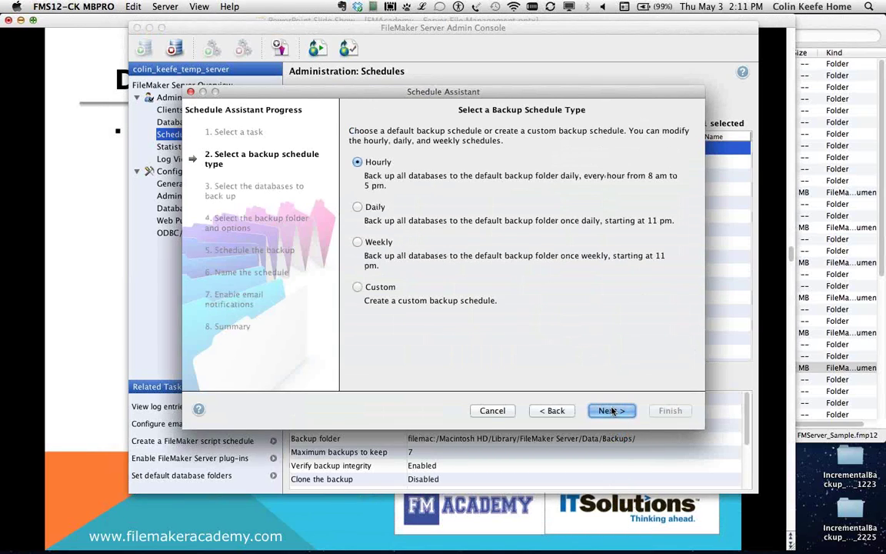
click(611, 411)
click(612, 412)
click(611, 412)
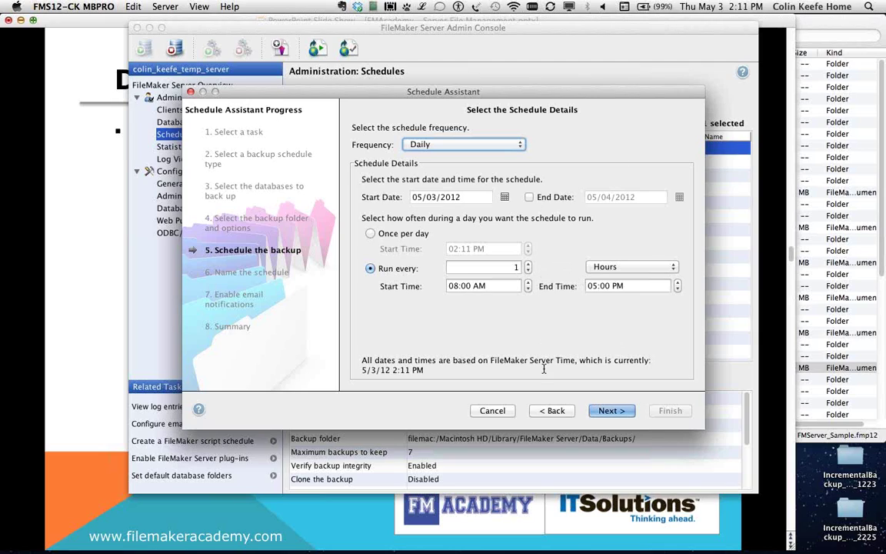
click(556, 410)
click(556, 410)
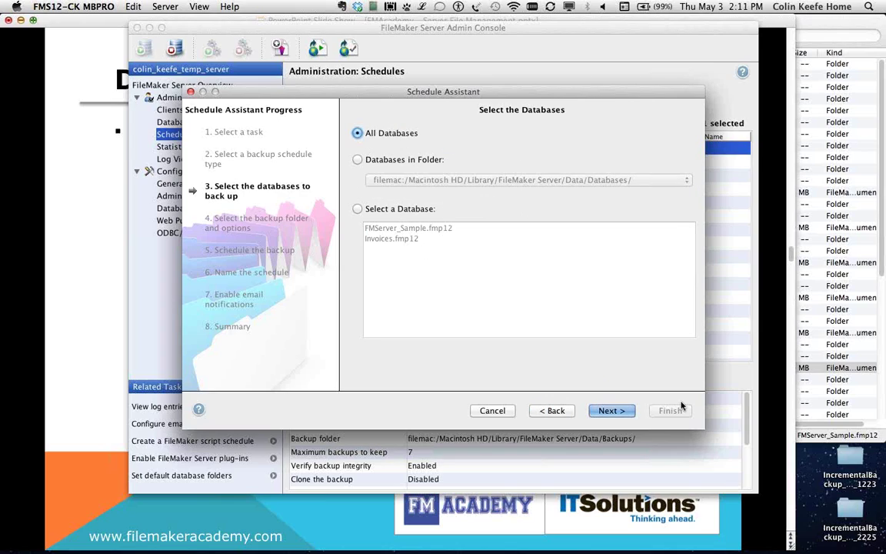
click(486, 412)
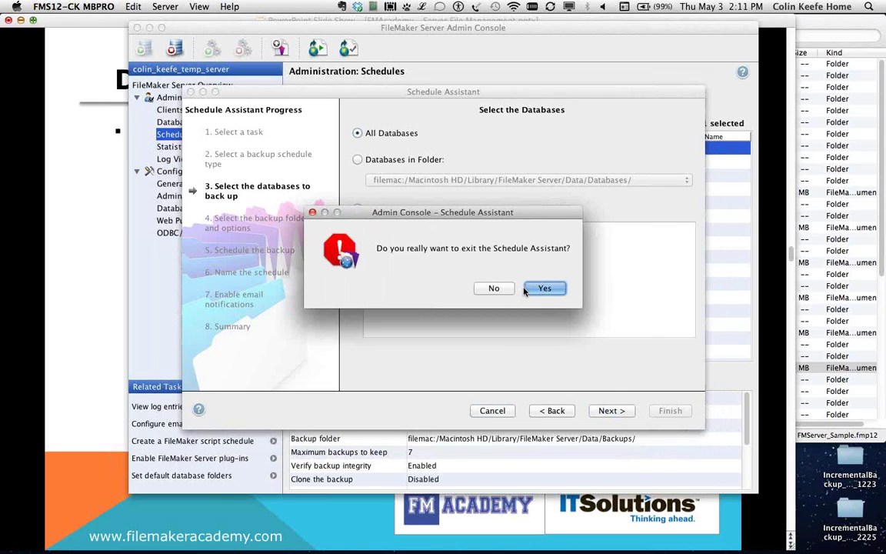
click(538, 289)
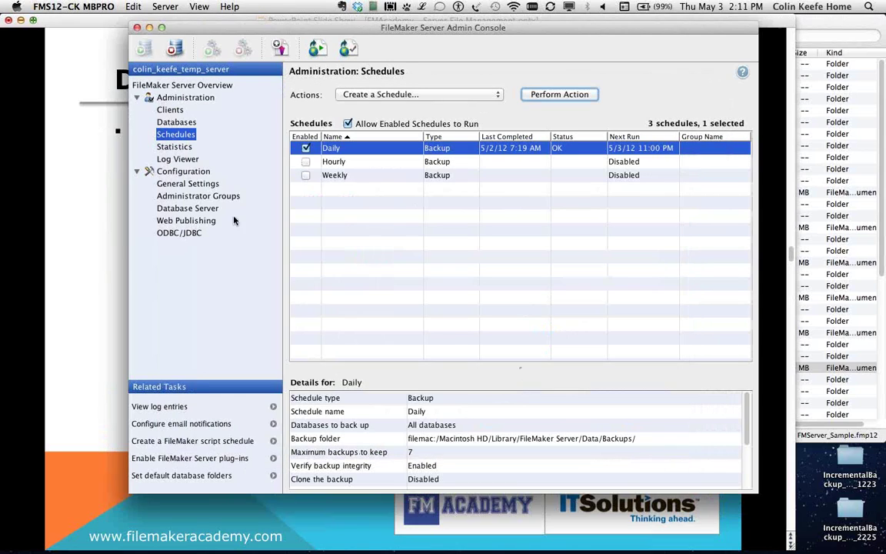
Display the Database Server's folder configuration with the backup and progressive backup settings
click(187, 207)
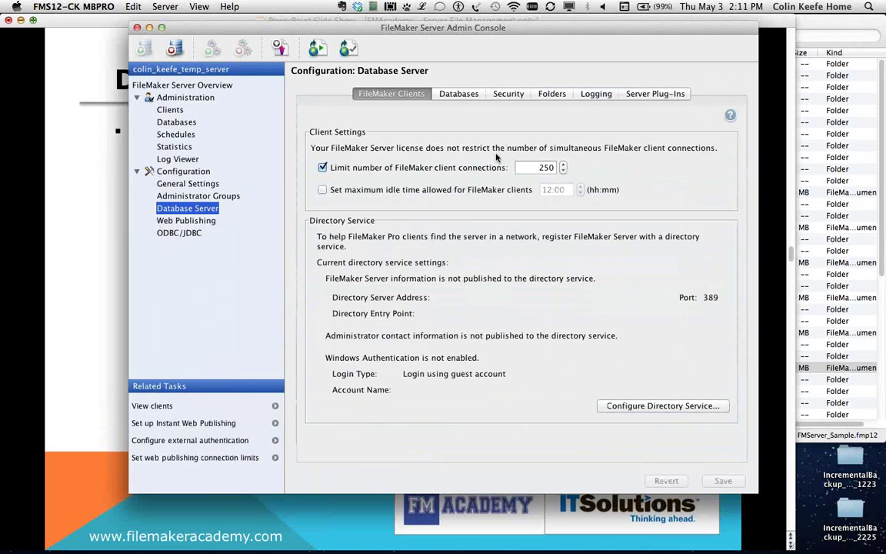
click(549, 93)
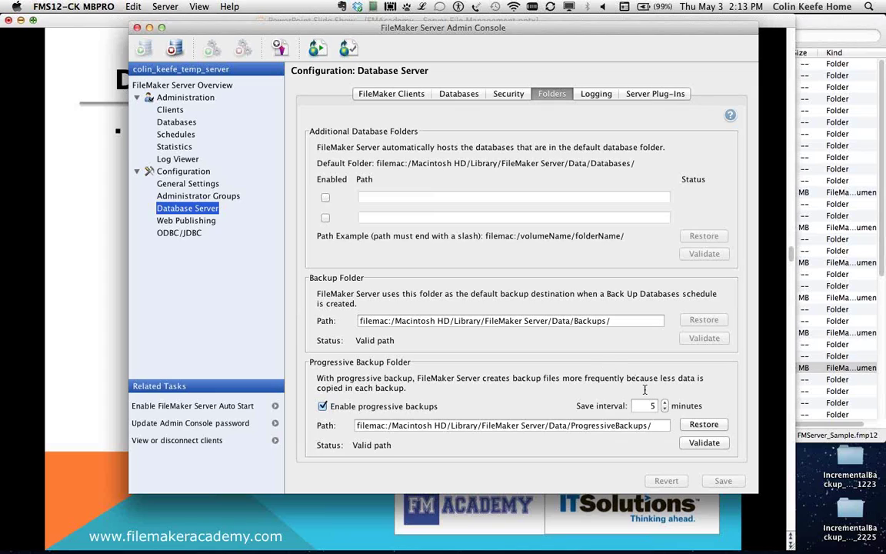
Switch to the Finder window of the FileMaker Server folder, collapse Backups and select the ProgressiveBackups folder
click(836, 22)
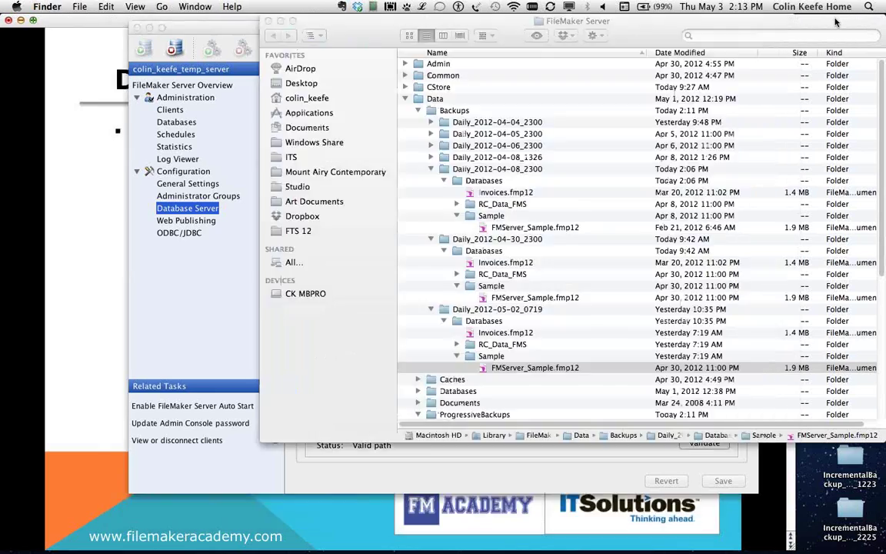
click(419, 112)
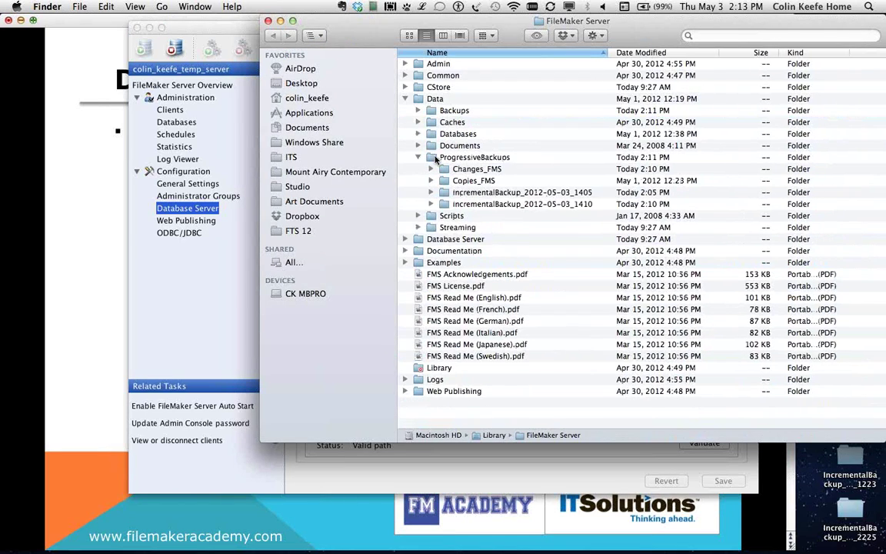
click(483, 159)
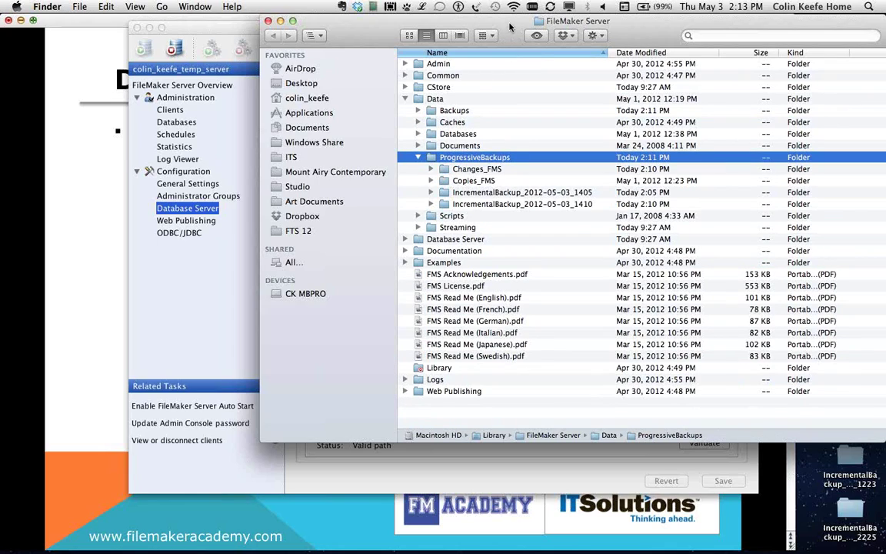
Expand the Changes_FMS folder and its first Interval folder to list the change log files
drag(509, 27, 470, 27)
click(425, 168)
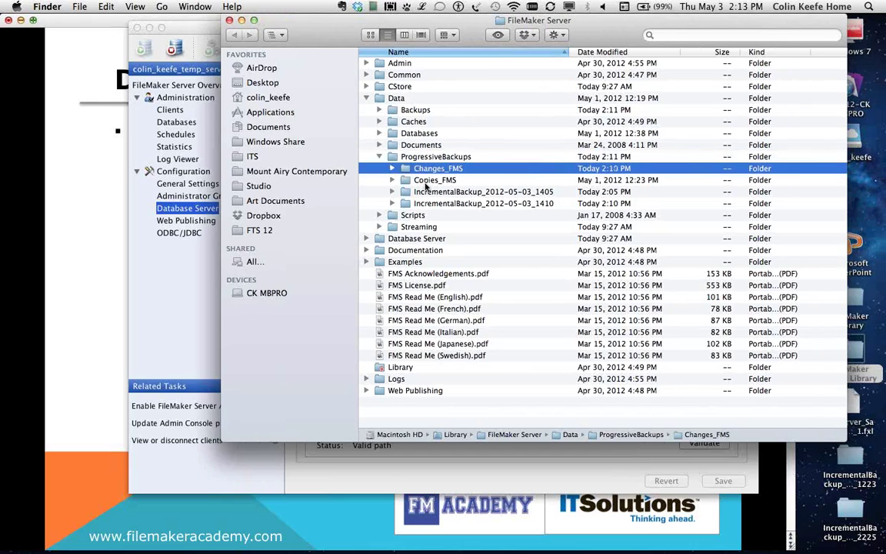
key(Down)
click(426, 168)
click(393, 169)
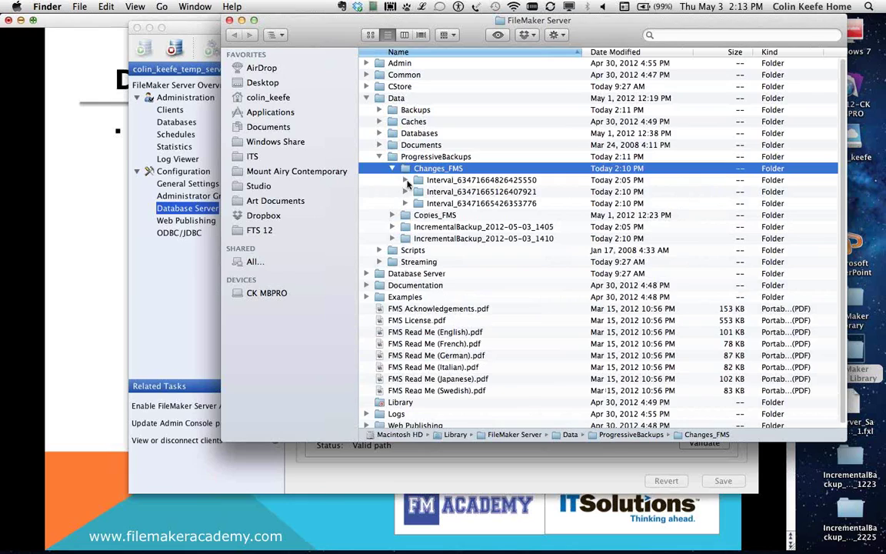
click(406, 180)
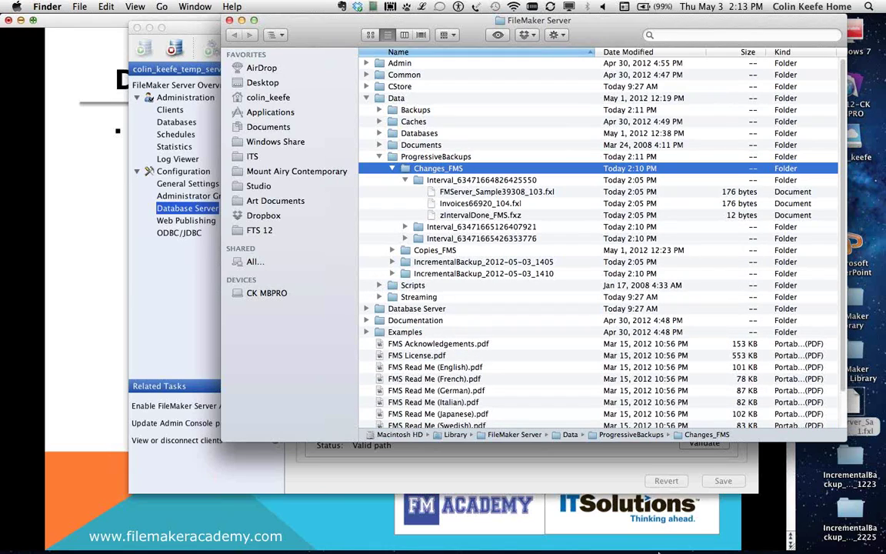
Switch to TextWrangler to view the contents of FMServer_Sample39308_1.fxl, and close the file
mouse_move(582, 547)
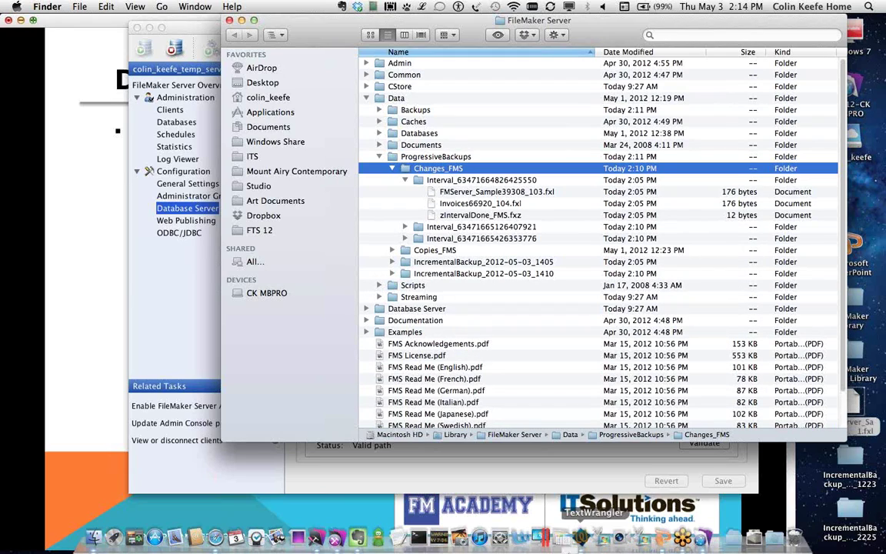
click(586, 544)
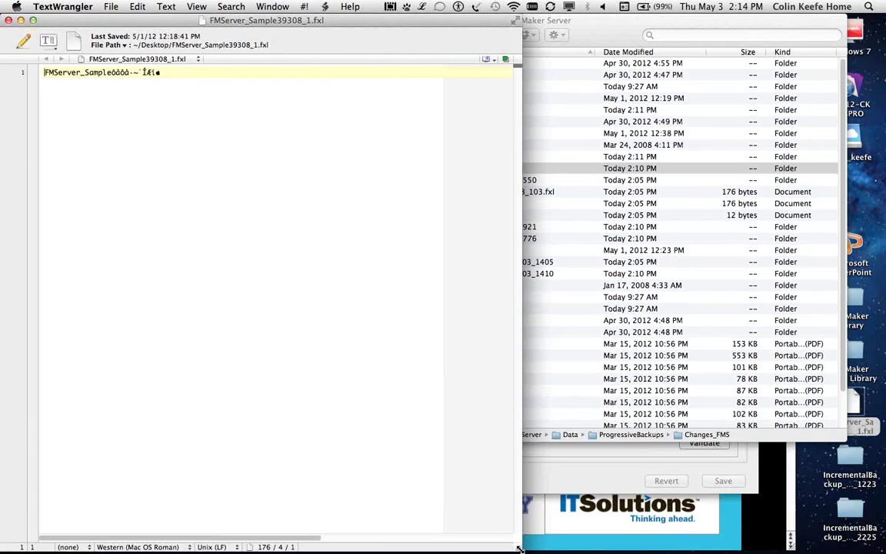
drag(518, 548, 531, 424)
key(super+w)
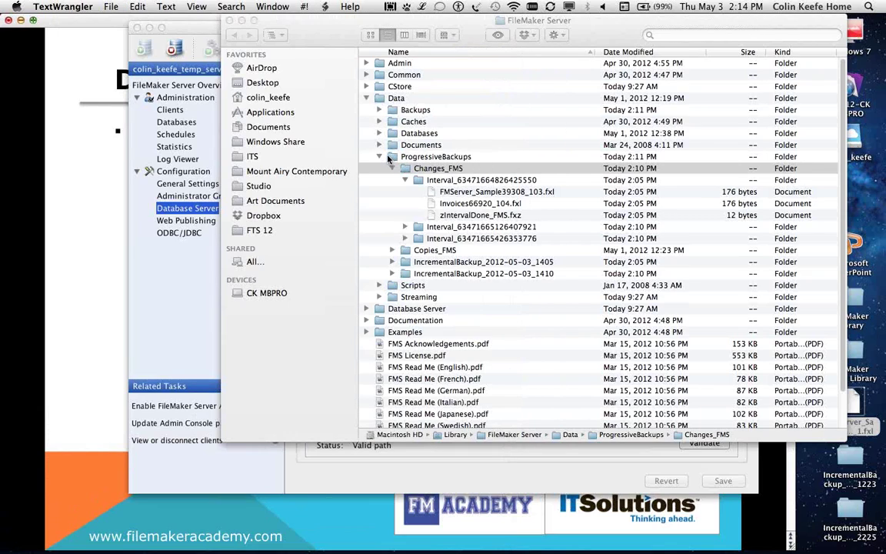
Collapse Changes_FMS and compare the IncrementalBackup_2012-05-03_1405 and IncrementalBackup_2012-05-03_1410 folders
click(393, 170)
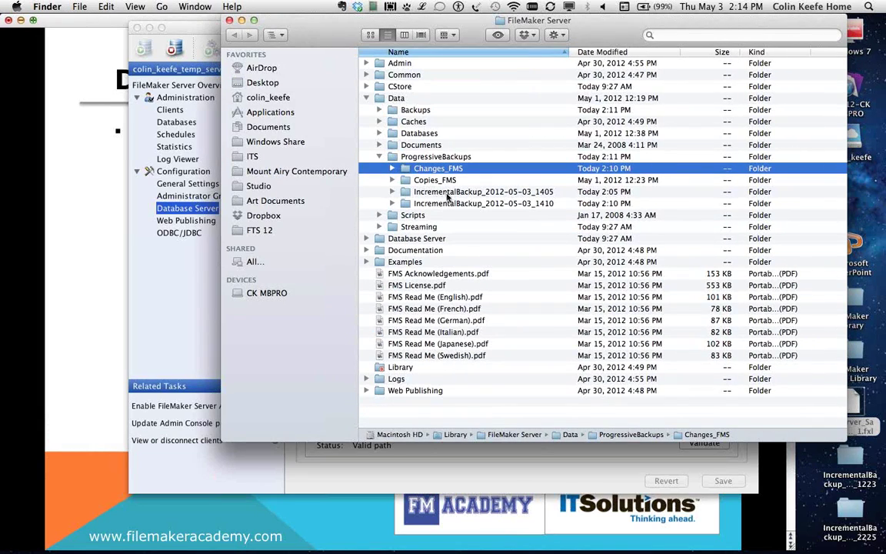
click(420, 191)
click(464, 205)
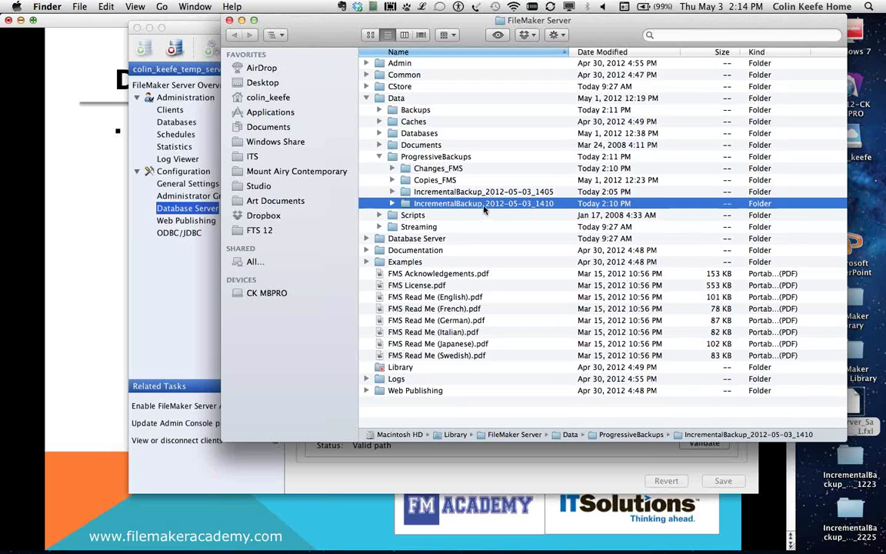
click(442, 192)
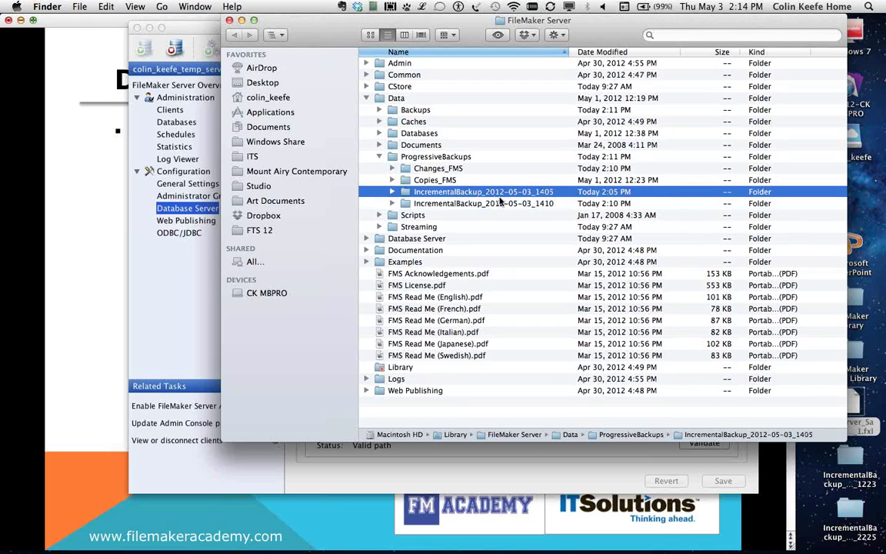
right_click(423, 197)
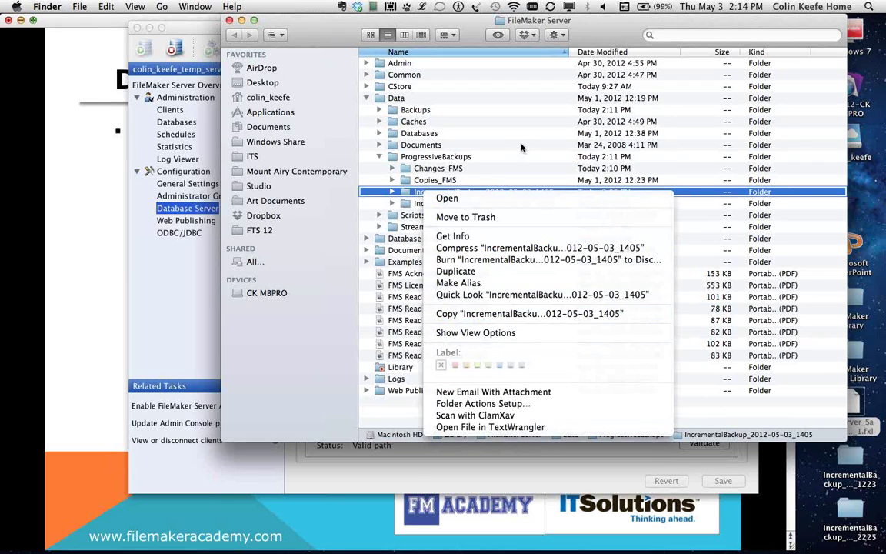
click(444, 180)
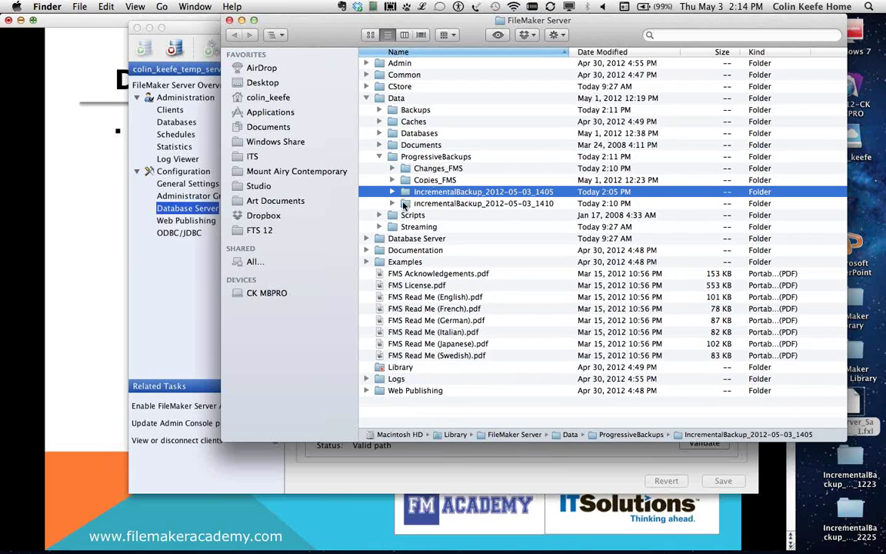
Inspect the Databases folder inside IncrementalBackup_2012-05-03_1405, and collapse the backup folder again
click(393, 192)
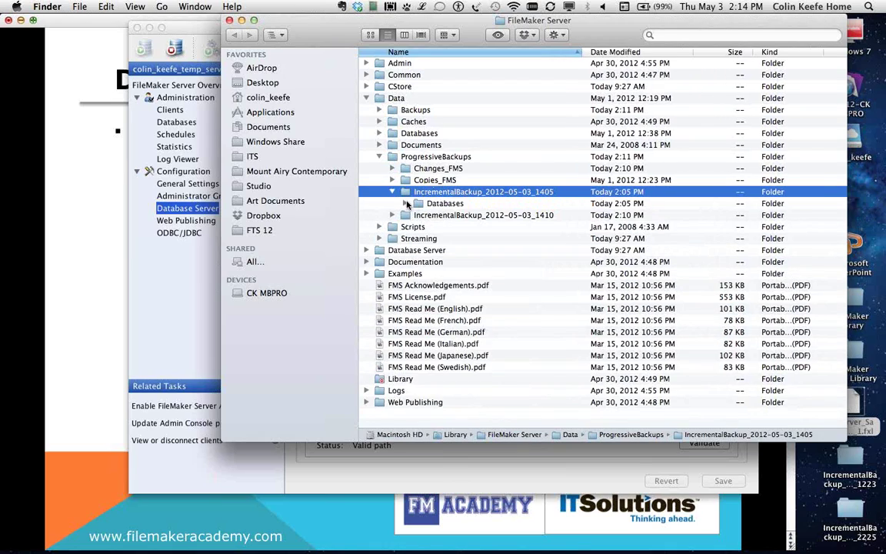
click(406, 203)
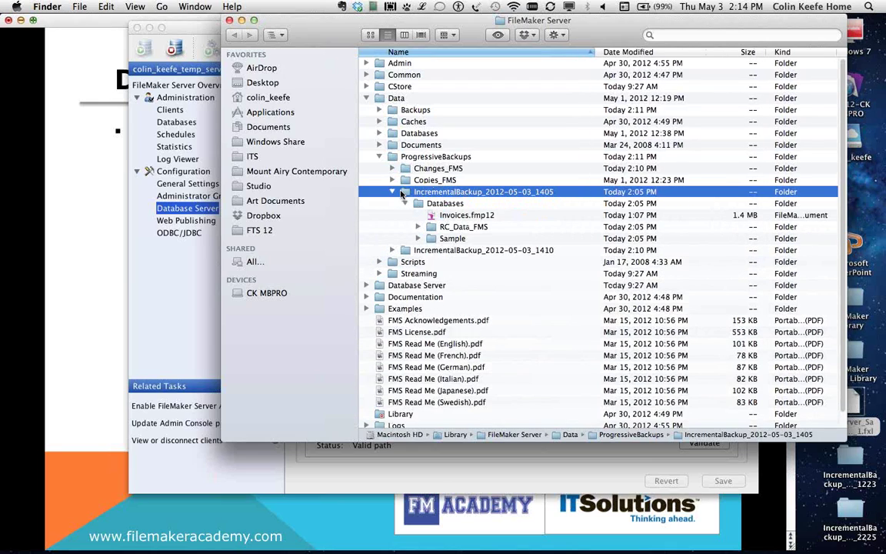
click(392, 191)
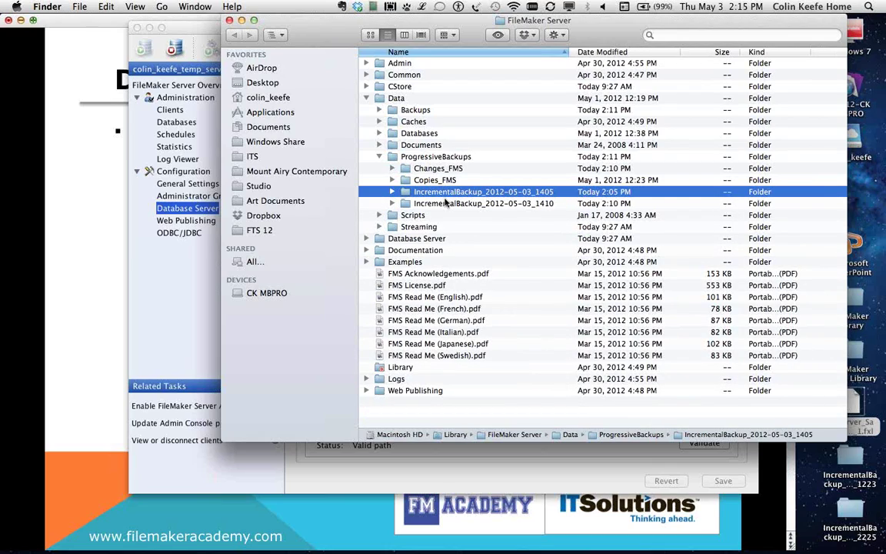
Switch to the PowerPoint slide show and advance to the Considerations slide
click(108, 258)
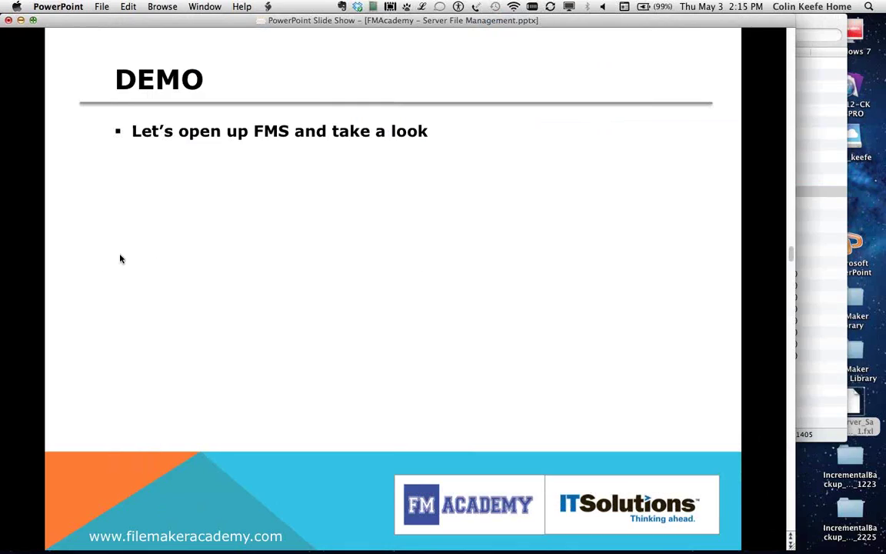
click(120, 259)
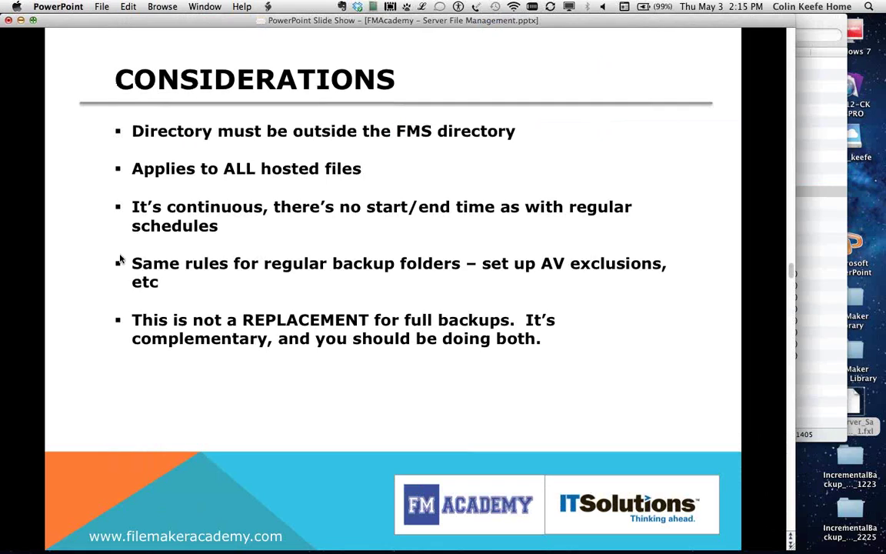
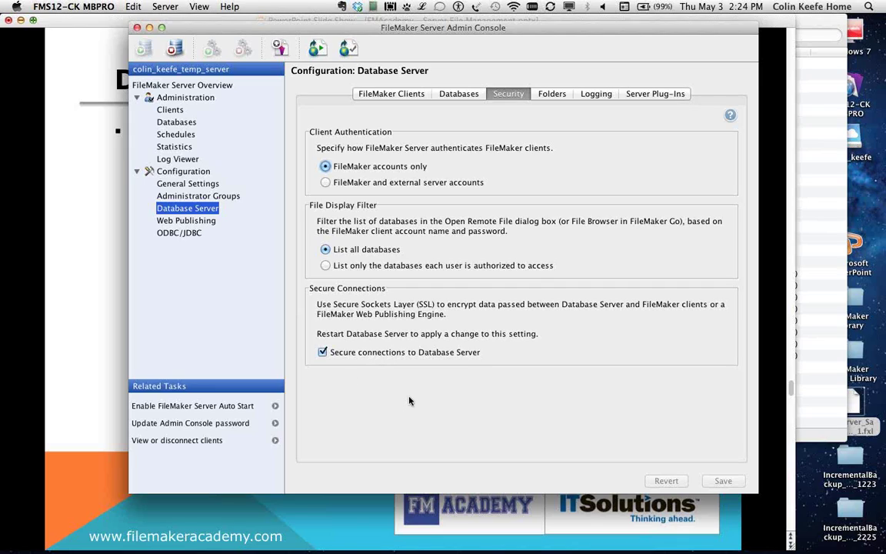
Minimize the Admin Console and the slide show, and bring the FileMaker Server folder window forward in Finder
click(150, 28)
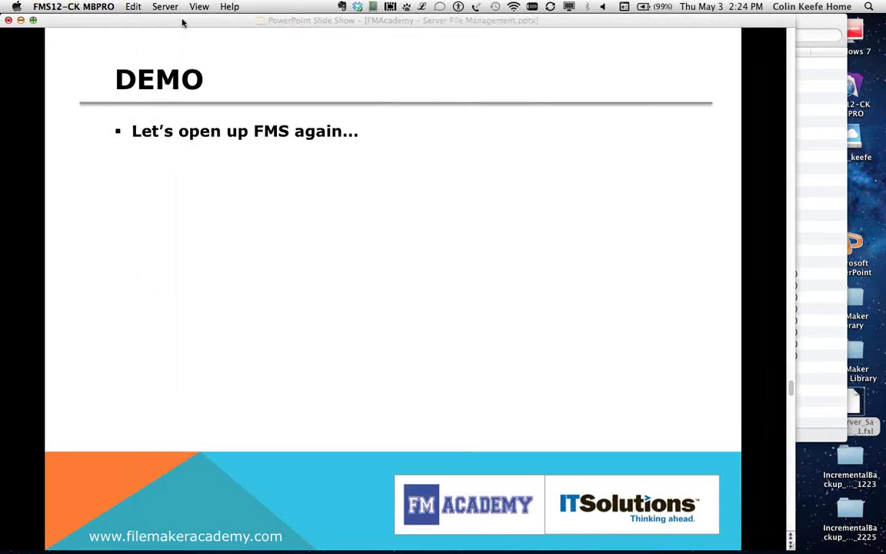
click(19, 20)
click(280, 34)
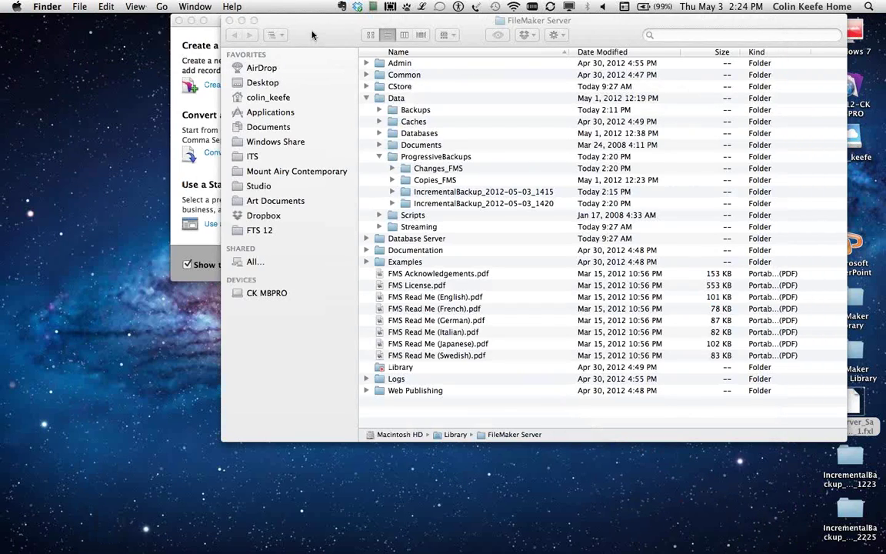
drag(312, 37, 306, 36)
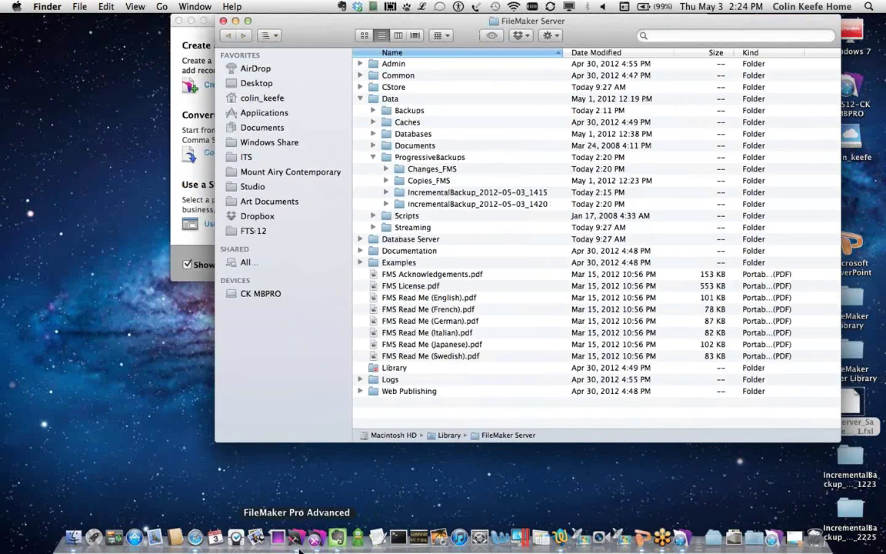
Switch to FileMaker Pro Advanced and open the hosted Invoices file remotely from the local server
click(300, 548)
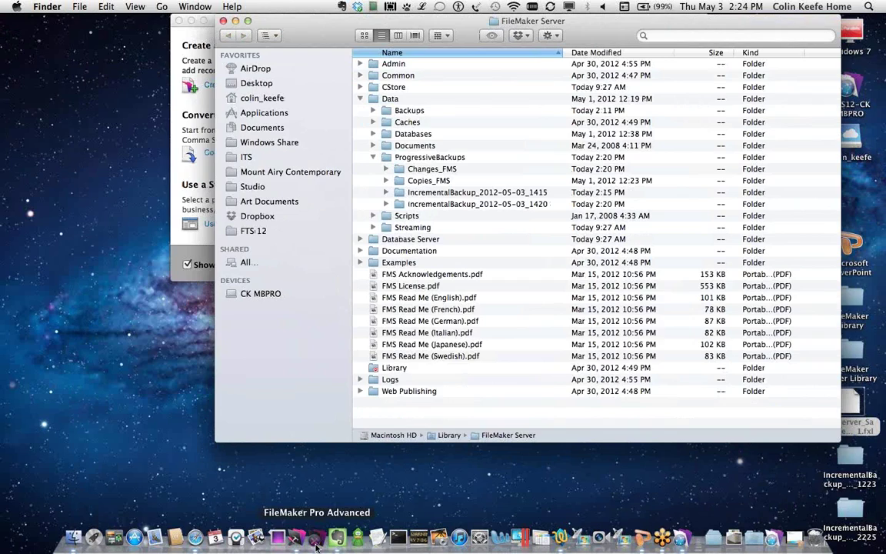
click(158, 7)
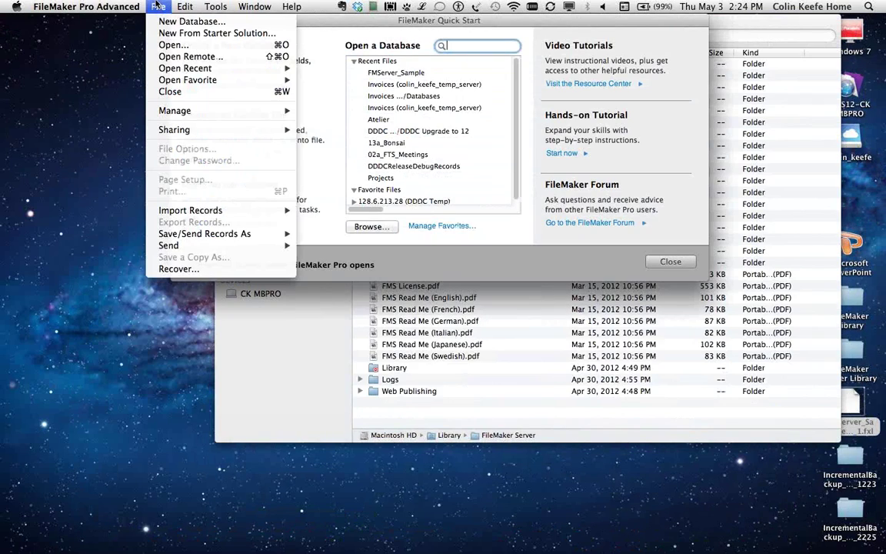
click(173, 55)
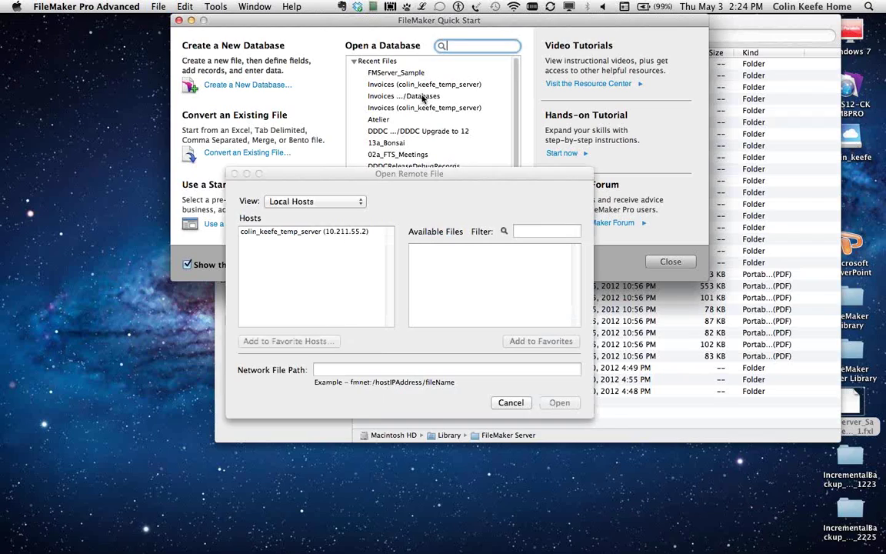
click(335, 235)
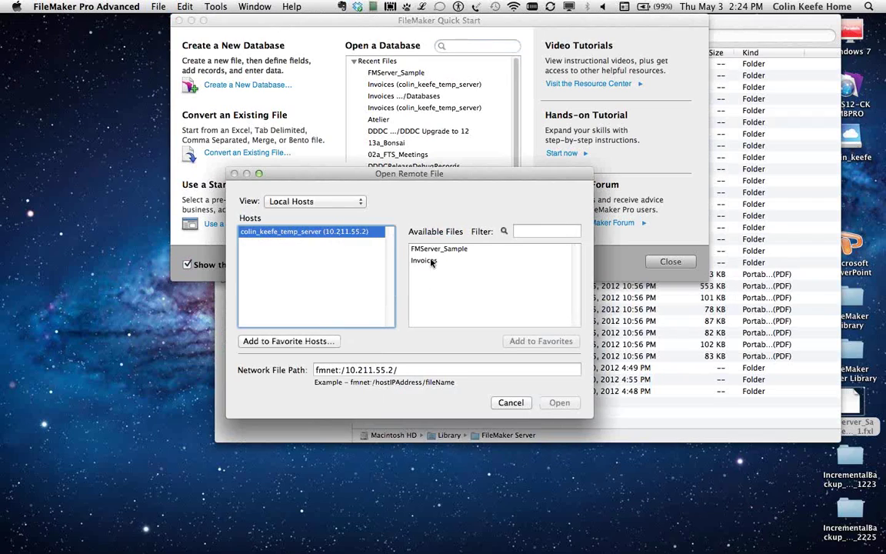
click(423, 260)
click(560, 408)
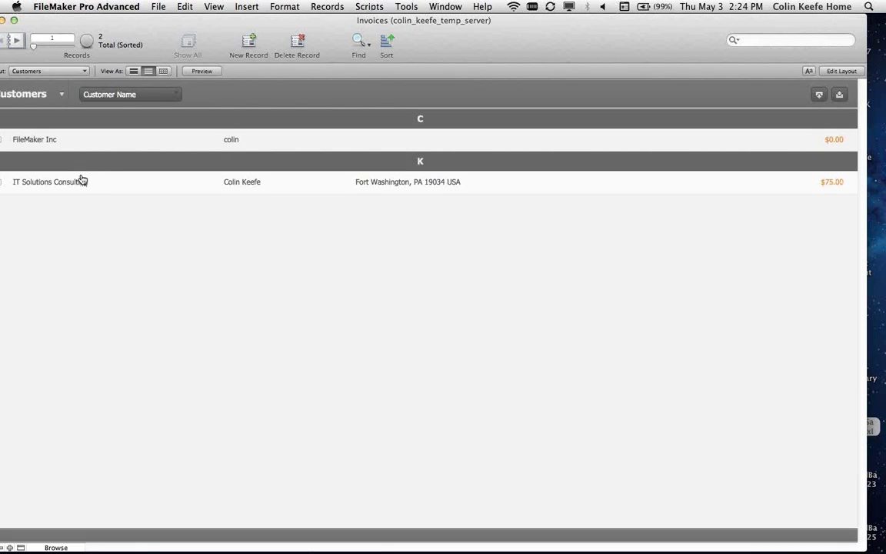
View the IT Solutions Consulting and FileMaker Inc customer details, and activate the Movie_Secure container on the FileMaker Inc record
click(195, 182)
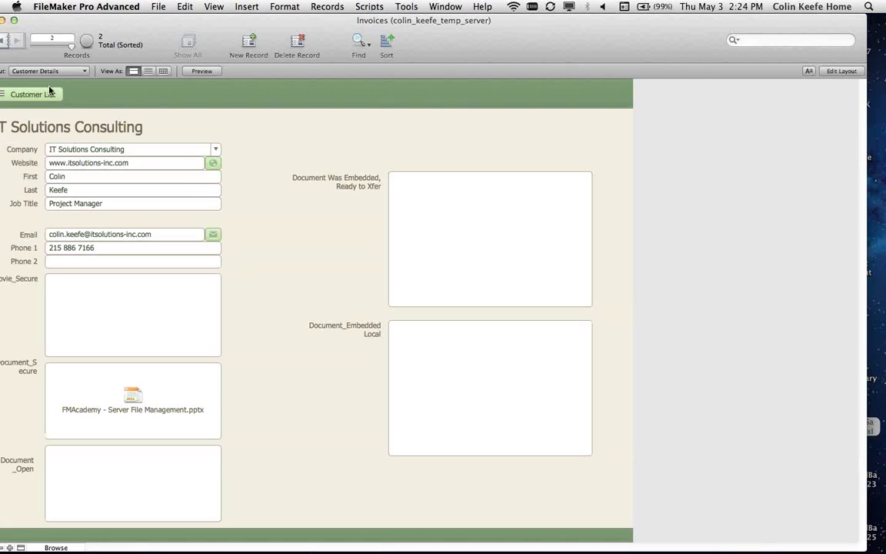
click(41, 101)
click(100, 136)
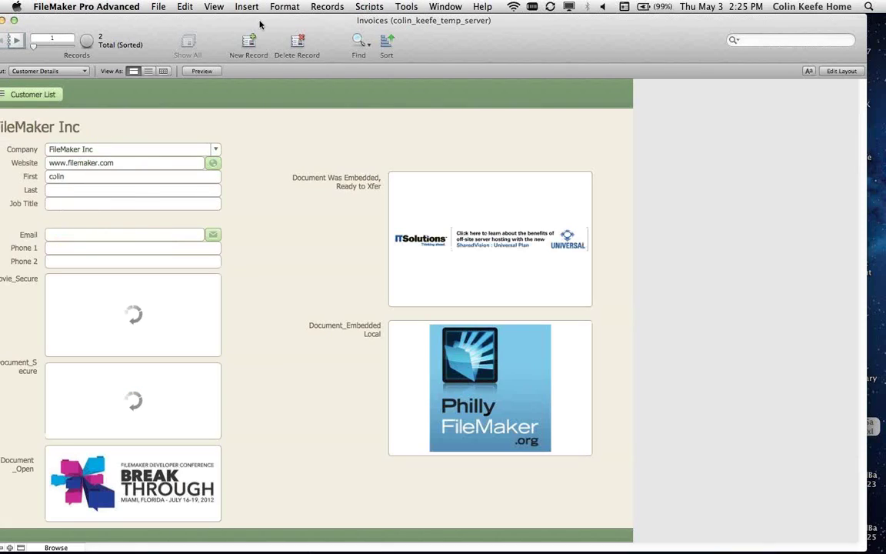
drag(260, 23, 276, 23)
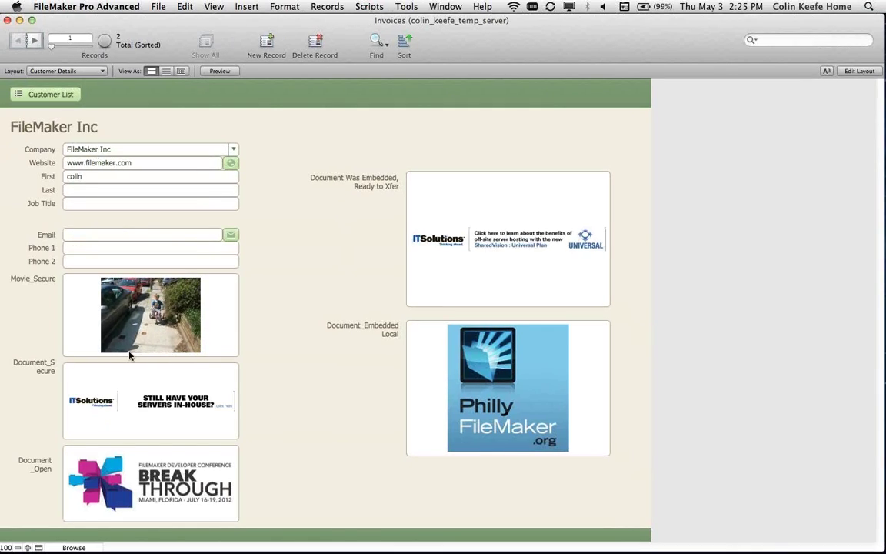
click(73, 322)
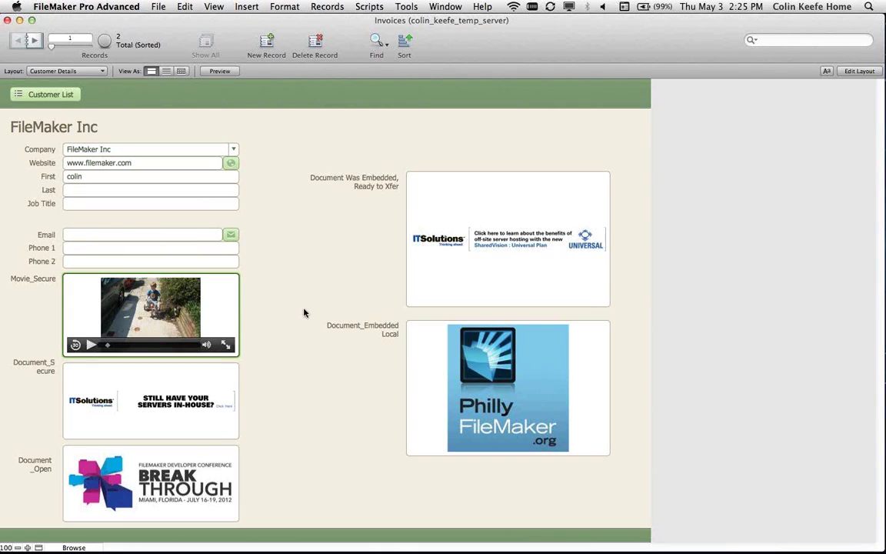
Open the database field definitions for the Customers table and compare the Movie_Secure and Document_Secure container fields
key(super+shift+d)
drag(678, 511, 385, 392)
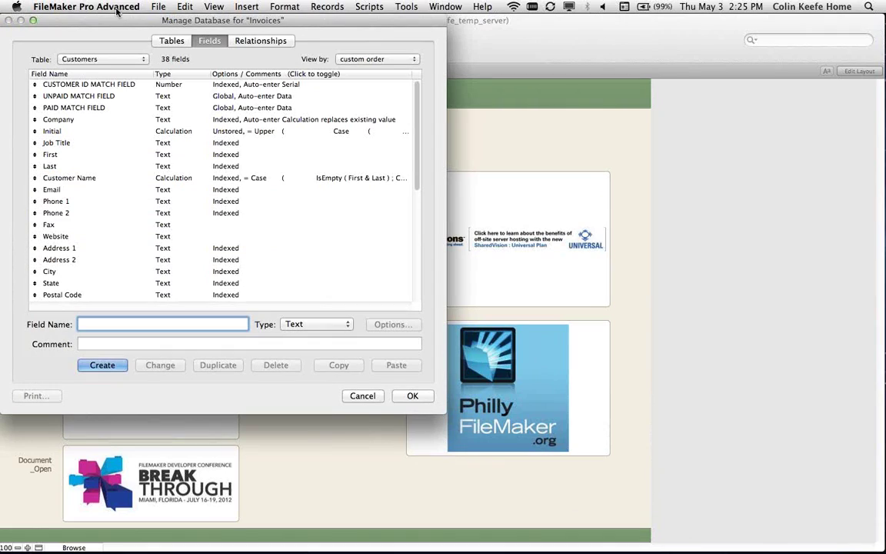
drag(116, 20, 541, 26)
scroll(702, 228, down, 10)
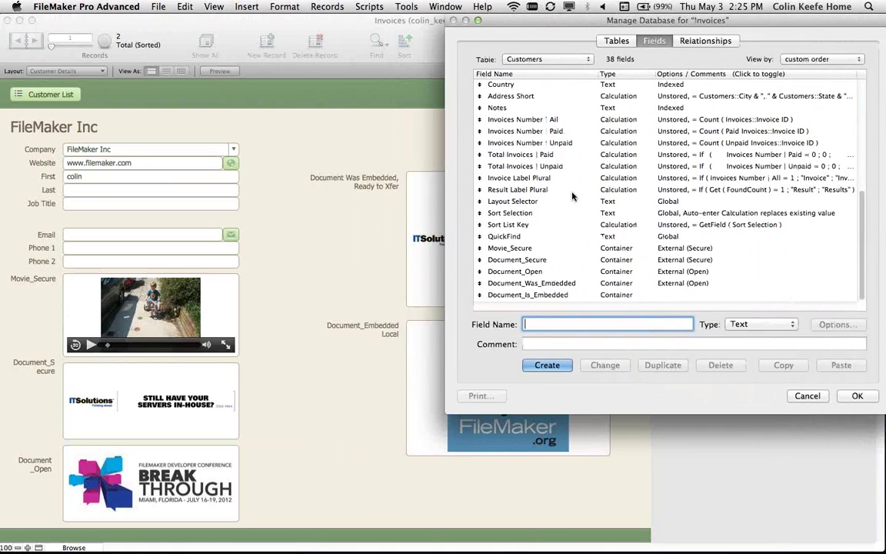
click(536, 248)
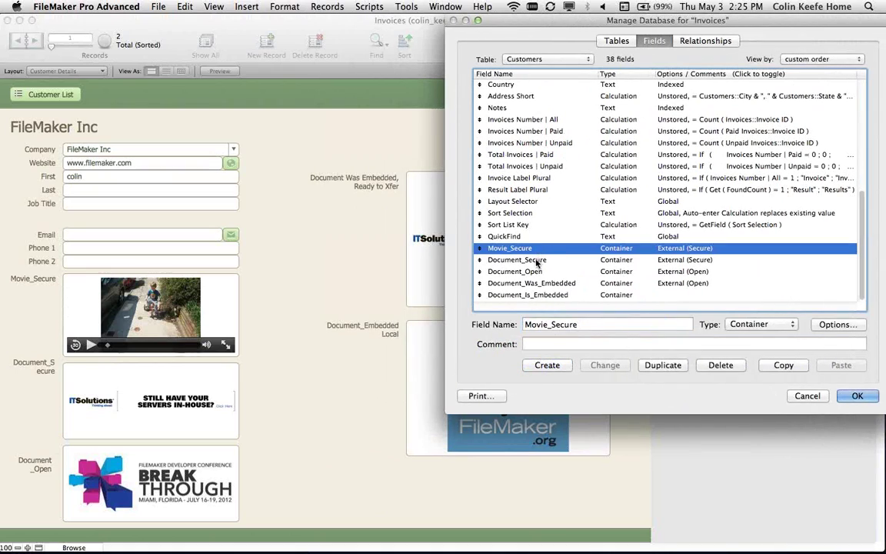
click(536, 260)
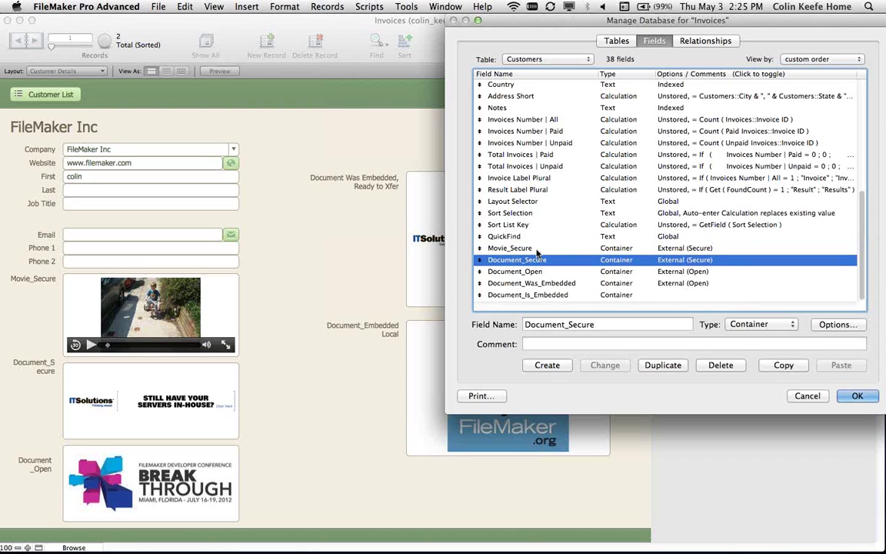
click(536, 249)
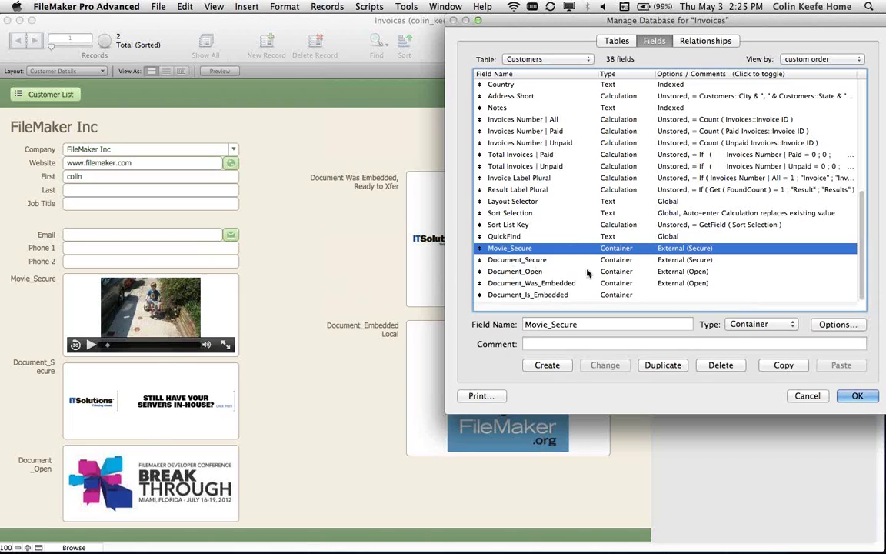
click(658, 260)
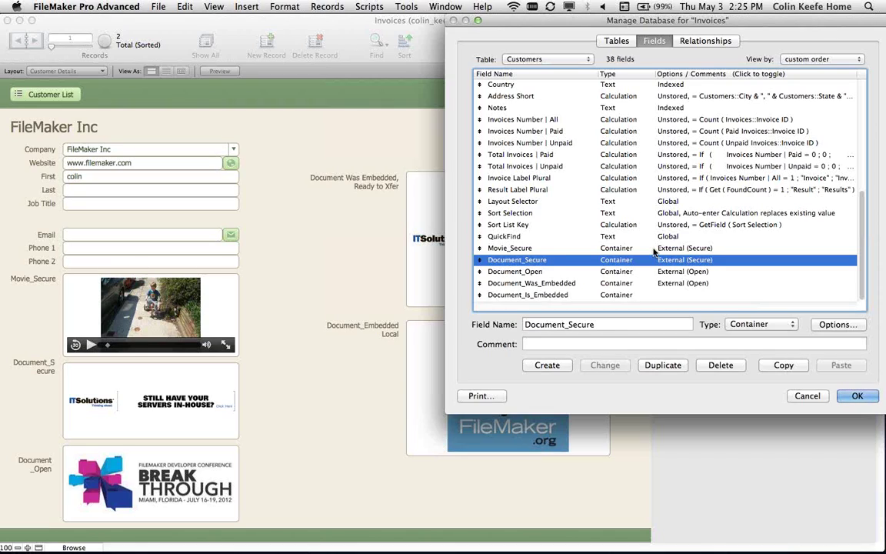
click(652, 248)
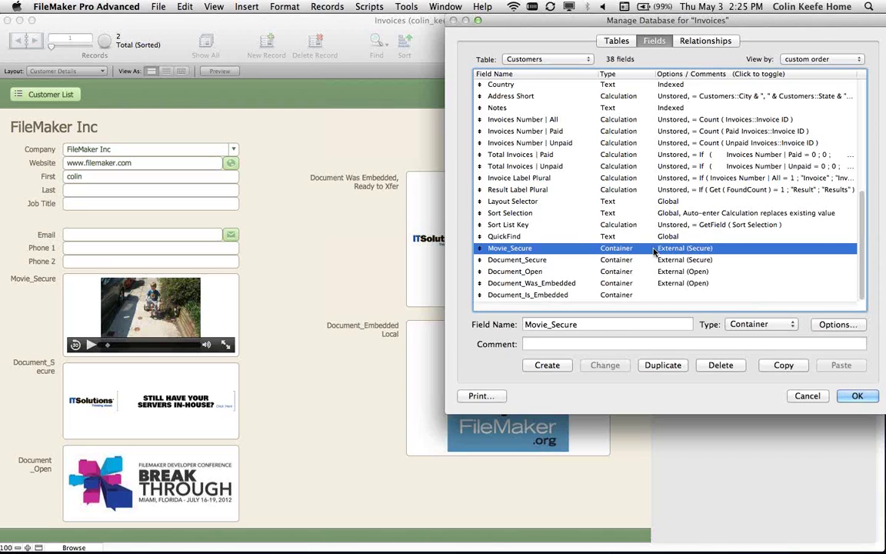
Compare the storage types of the Document_Open, Document_Was_Embedded and Document_Is_Embedded container fields
click(615, 272)
click(609, 284)
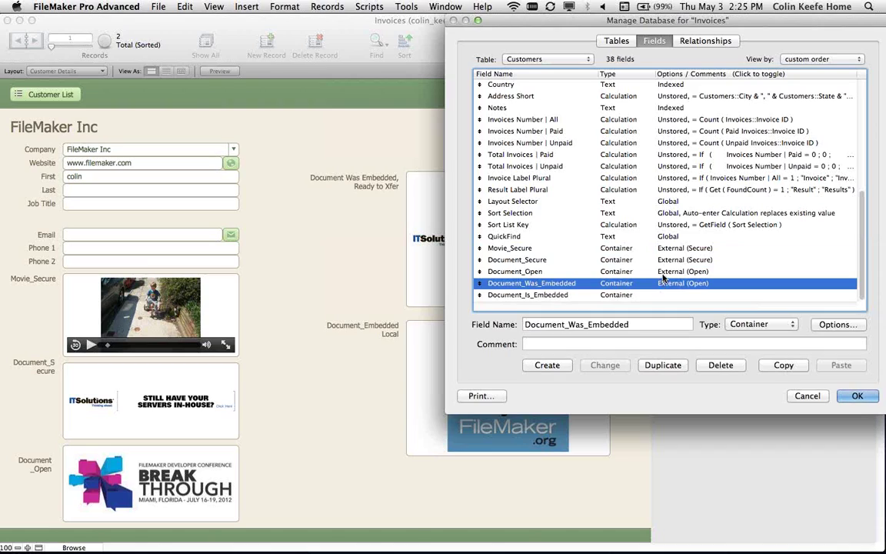
click(663, 274)
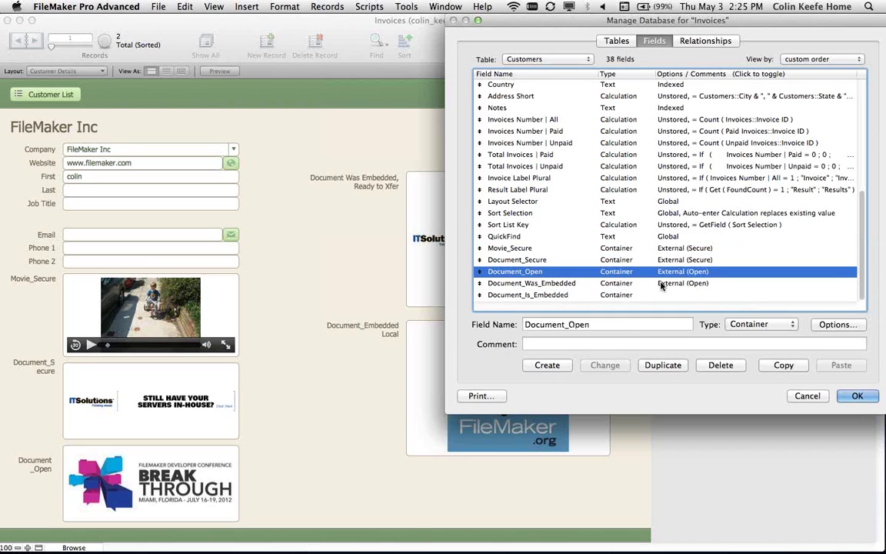
click(661, 285)
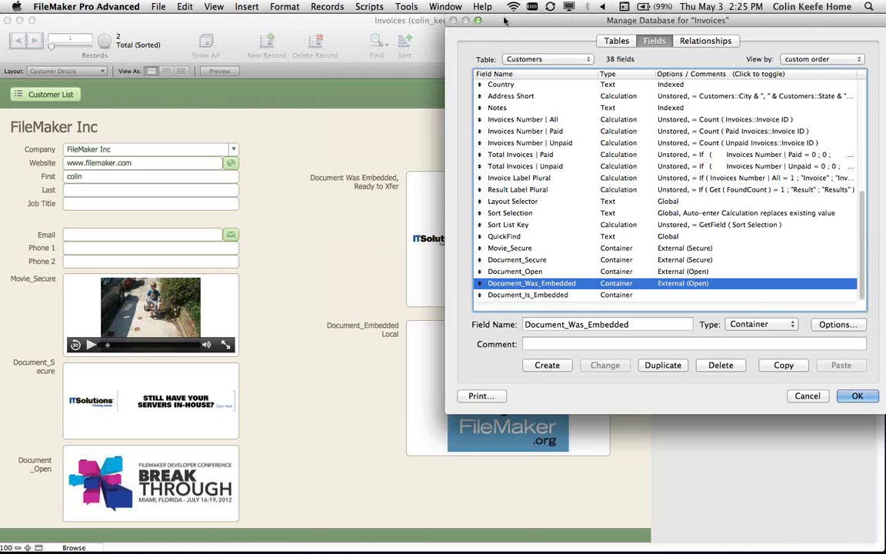
drag(506, 26, 475, 22)
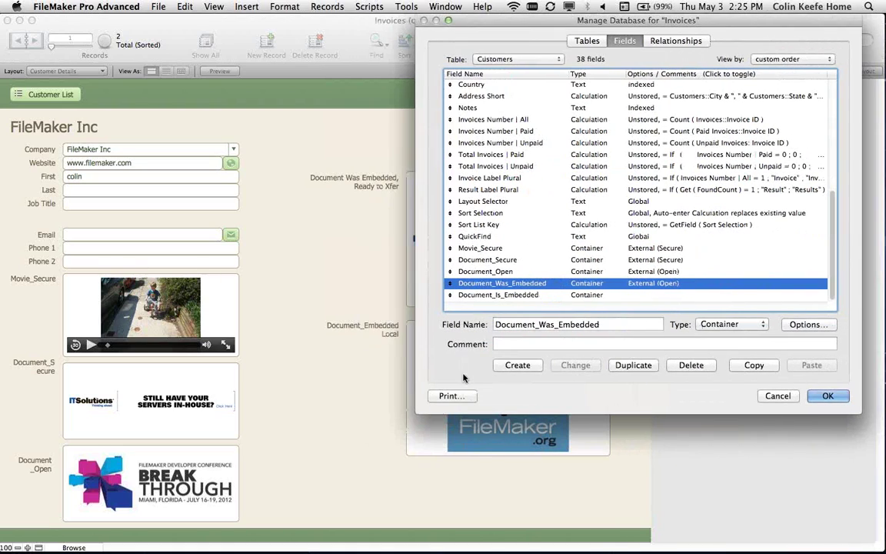
click(478, 295)
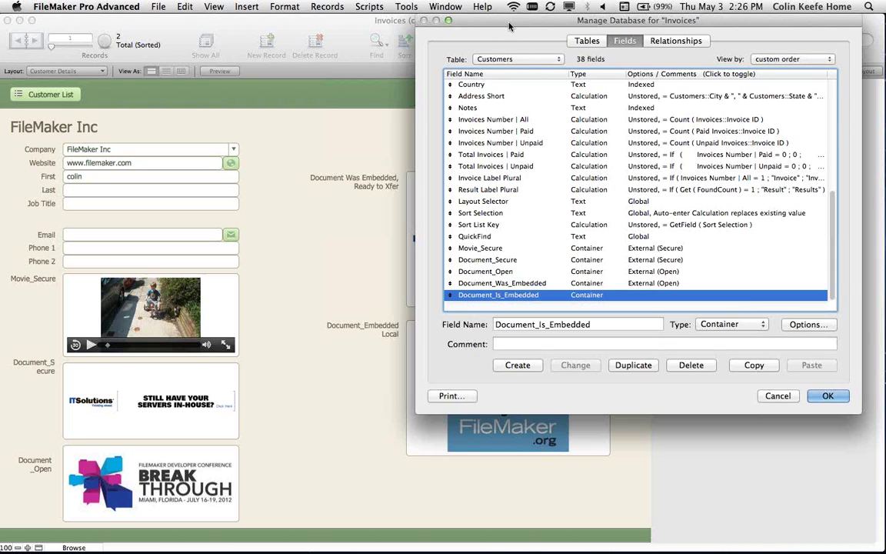
drag(514, 26, 455, 27)
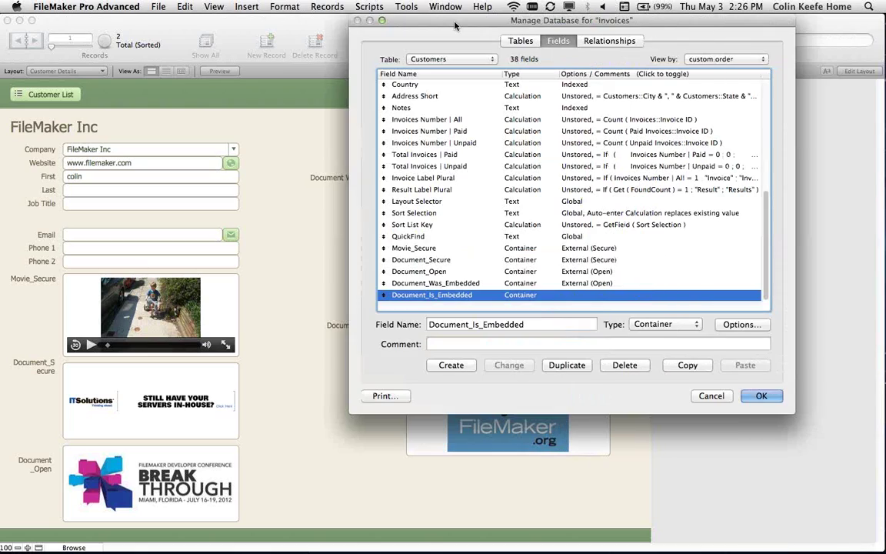
Inspect the external container storage options of the Movie_Secure field and close them without changes
click(492, 258)
click(446, 248)
click(743, 325)
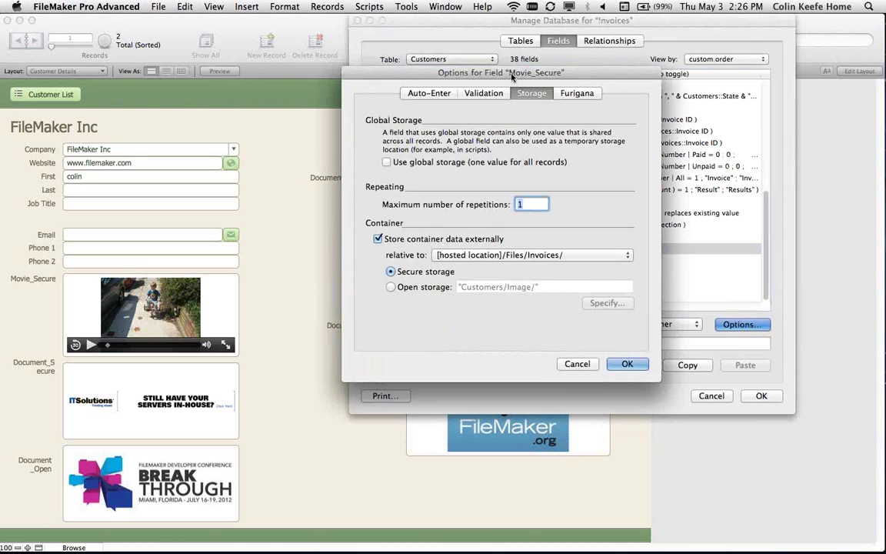
drag(510, 75, 512, 38)
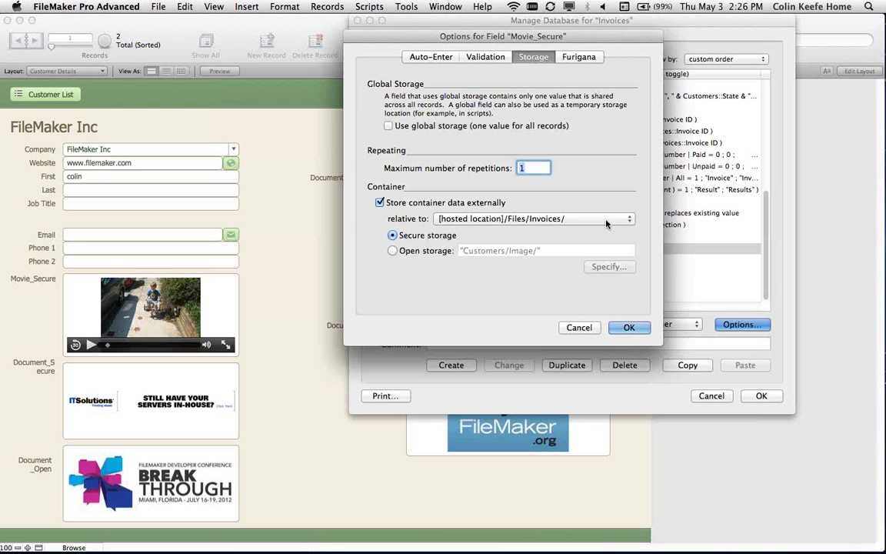
click(580, 327)
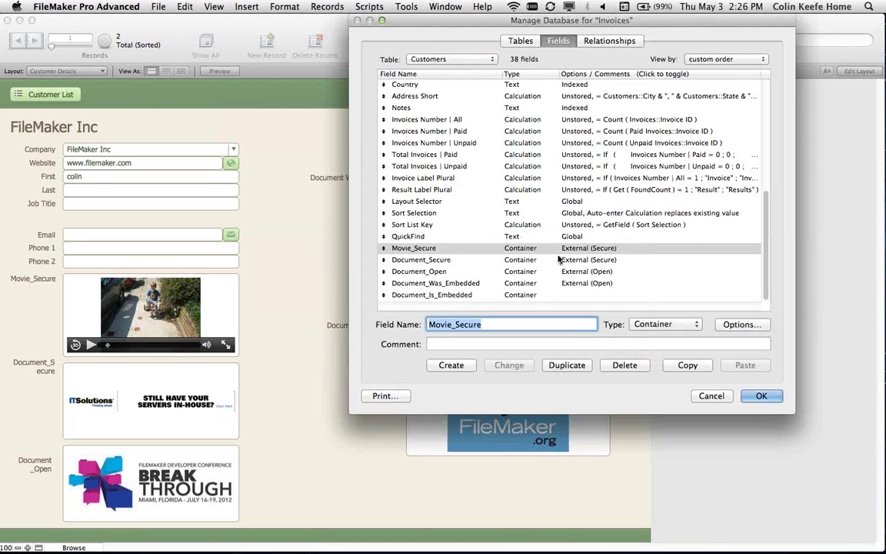
Compare the secure container fields with Document_Open again, and close the database definitions without saving
click(536, 273)
click(532, 249)
click(532, 273)
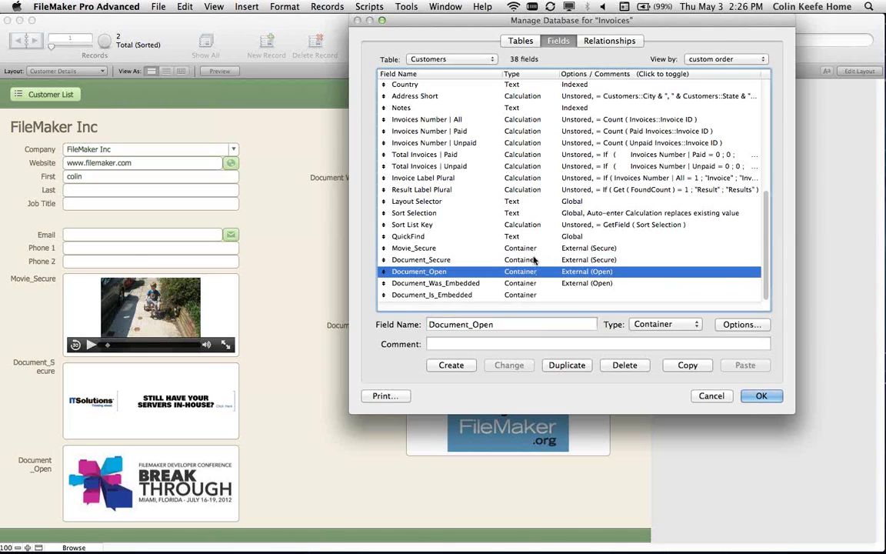
click(529, 260)
click(466, 246)
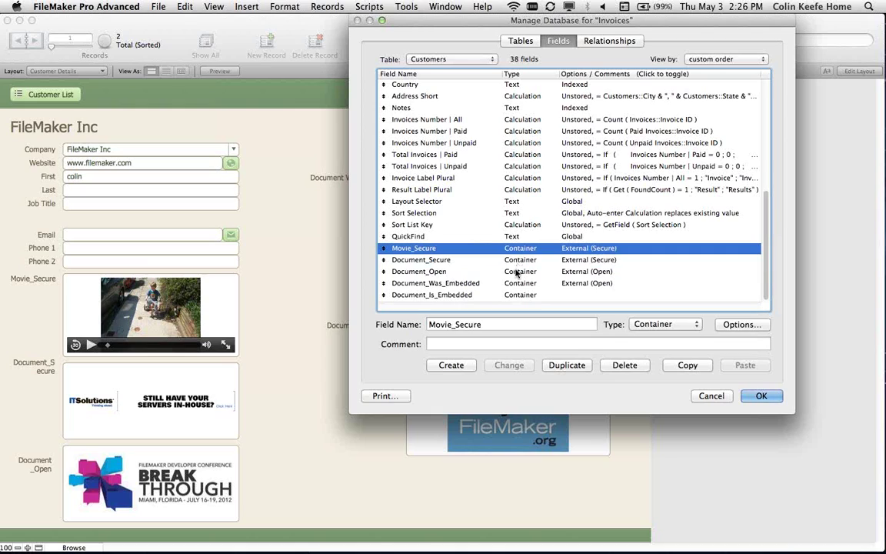
click(517, 273)
click(723, 397)
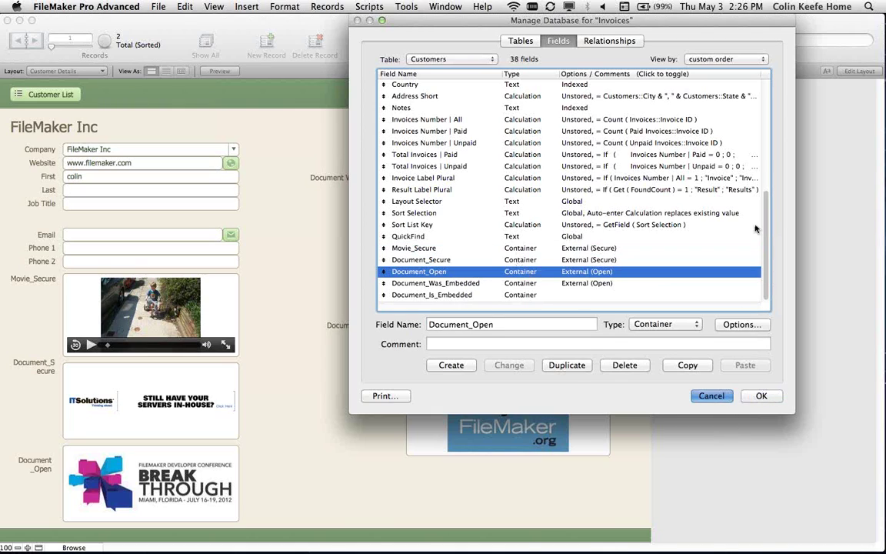
Move the Invoices window aside, bring up the FileMaker Server folder in Finder, collapse ProgressiveBackups and expand Databases
drag(734, 25, 257, 26)
double_click(852, 354)
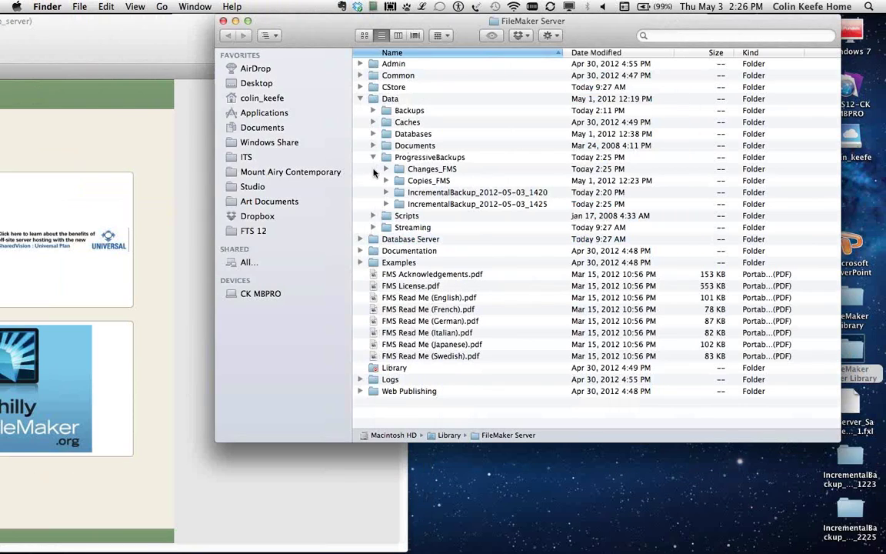
click(373, 157)
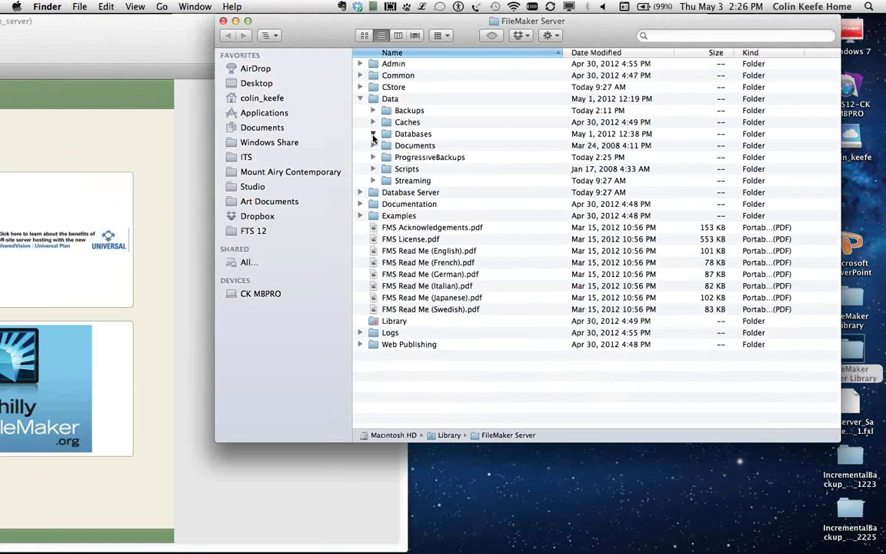
click(373, 135)
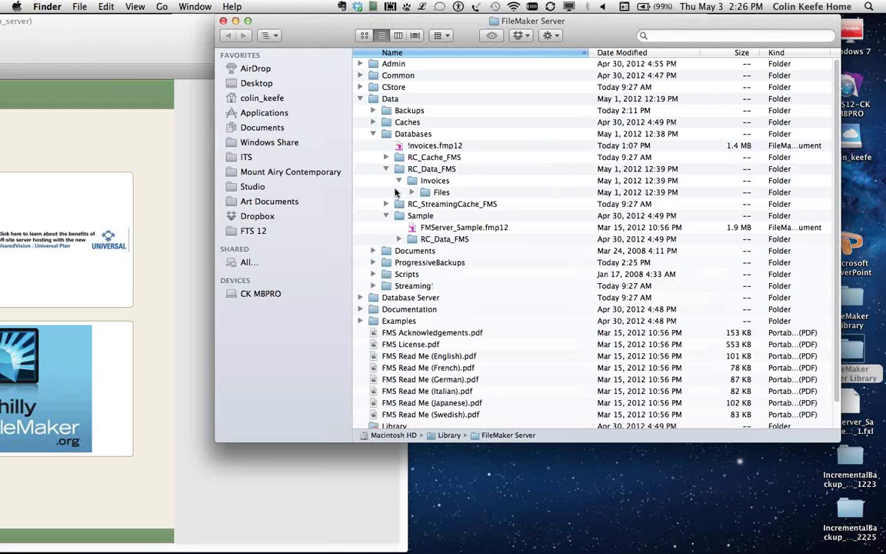
Collapse the RC_Data_FMS and Sample folders inside Databases, and select the Invoices.fmp12 file
click(400, 180)
click(386, 168)
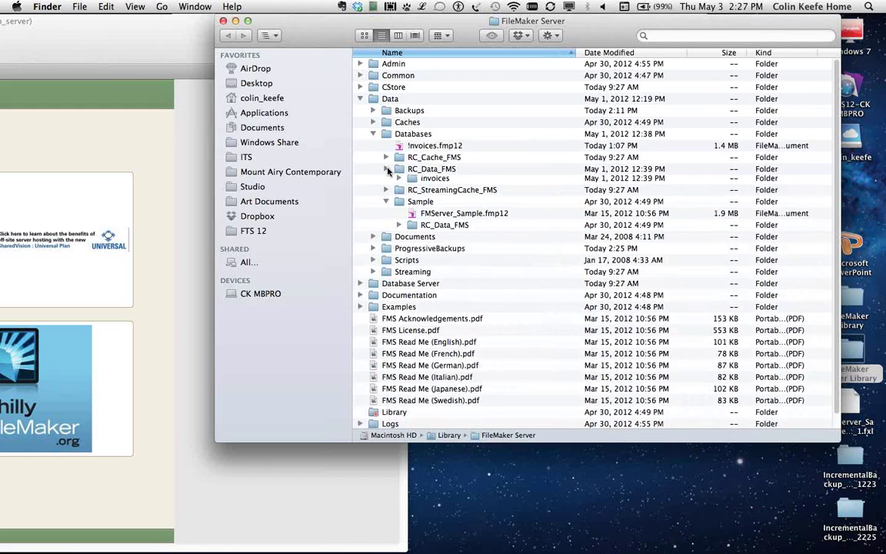
click(387, 194)
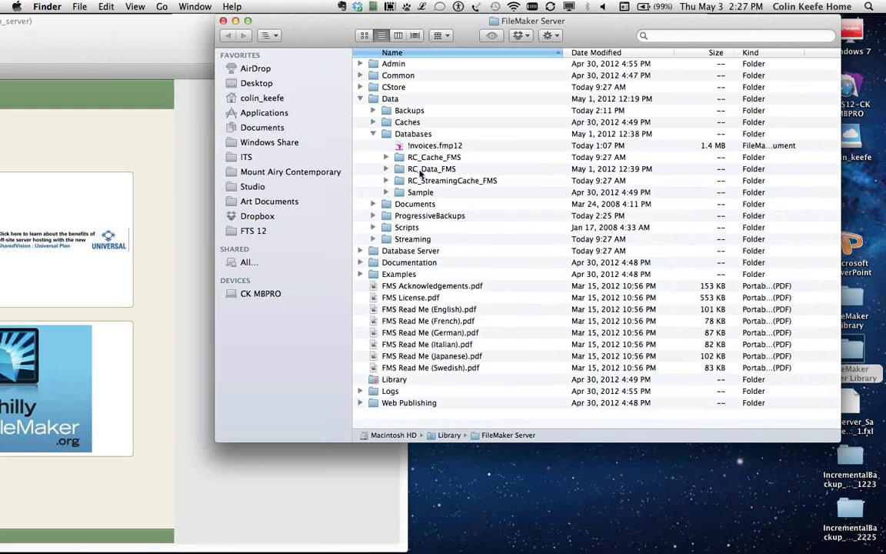
click(371, 132)
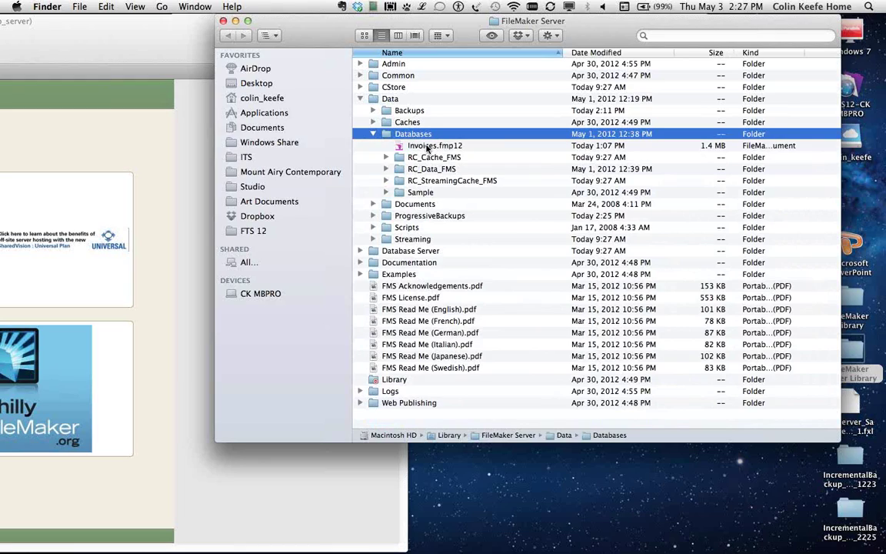
click(427, 146)
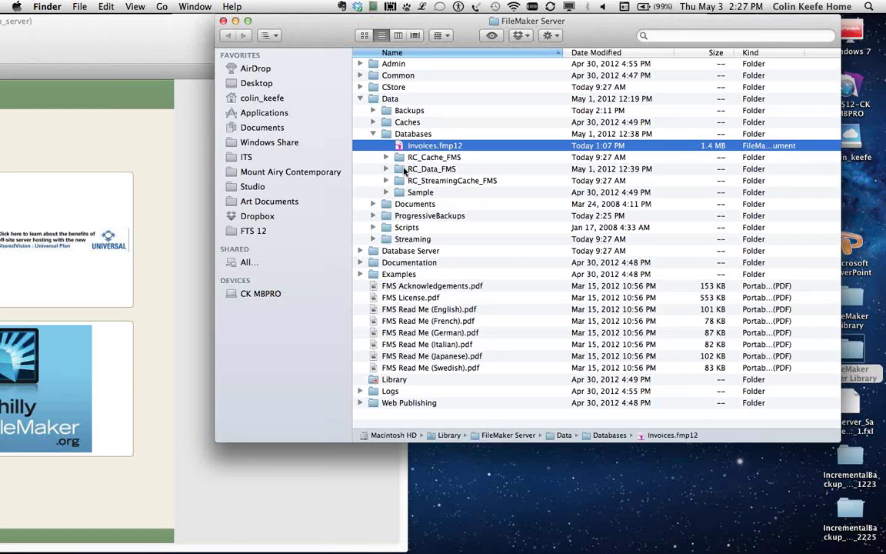
Compare Invoices.fmp12 and its RC_Data_FMS folder with the file and RC_Data_FMS folder inside the expanded Sample folder
click(438, 171)
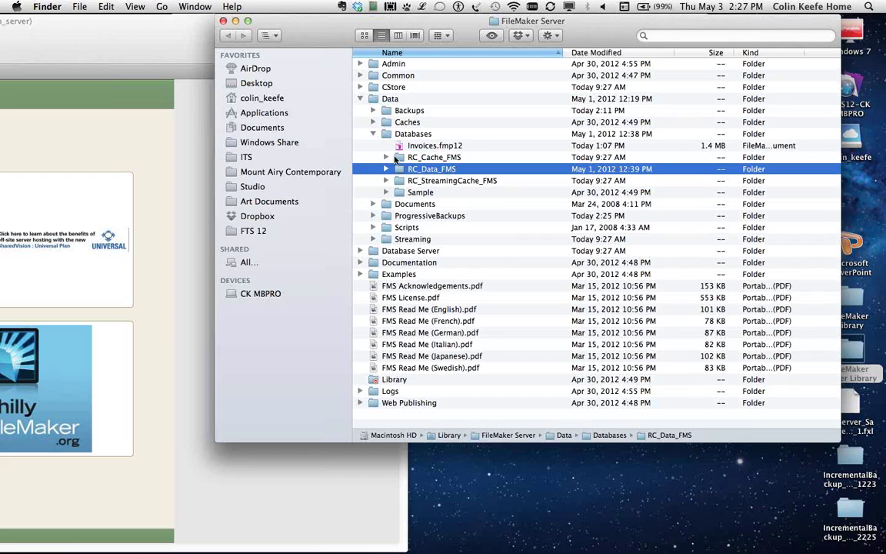
click(404, 147)
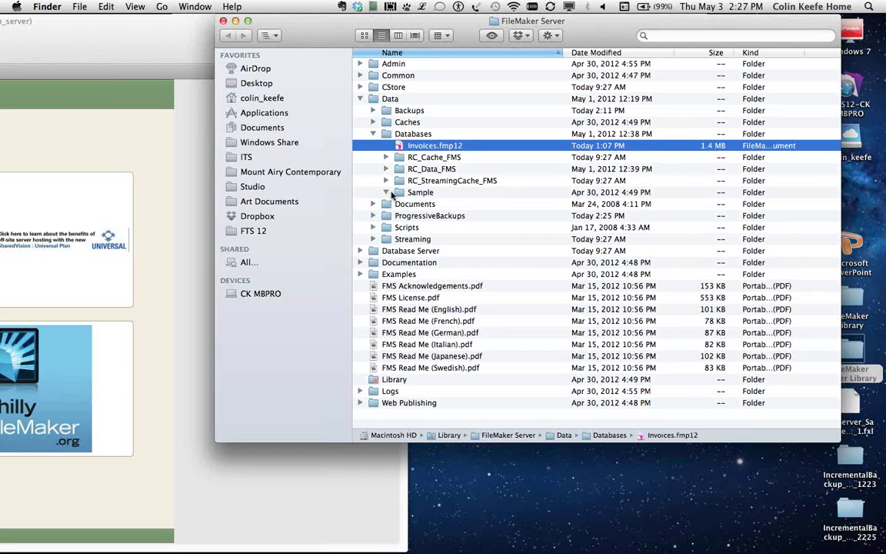
click(387, 193)
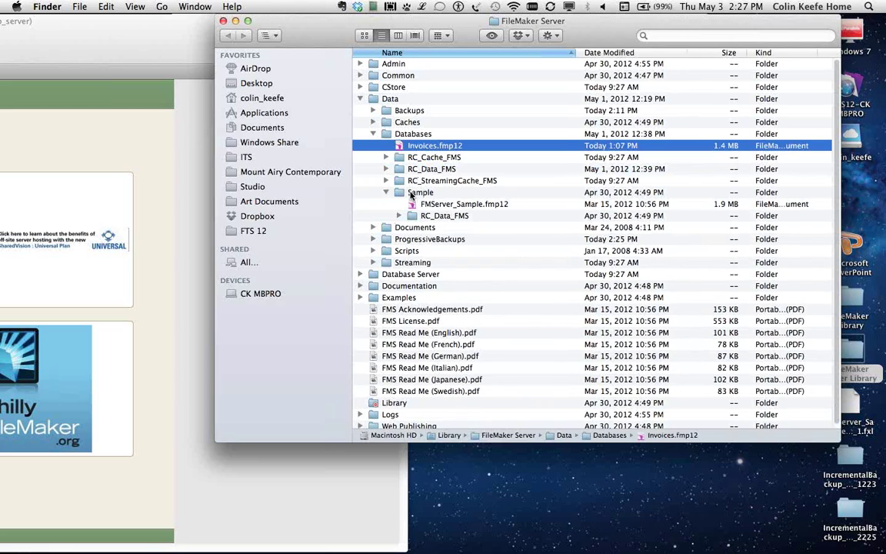
click(414, 193)
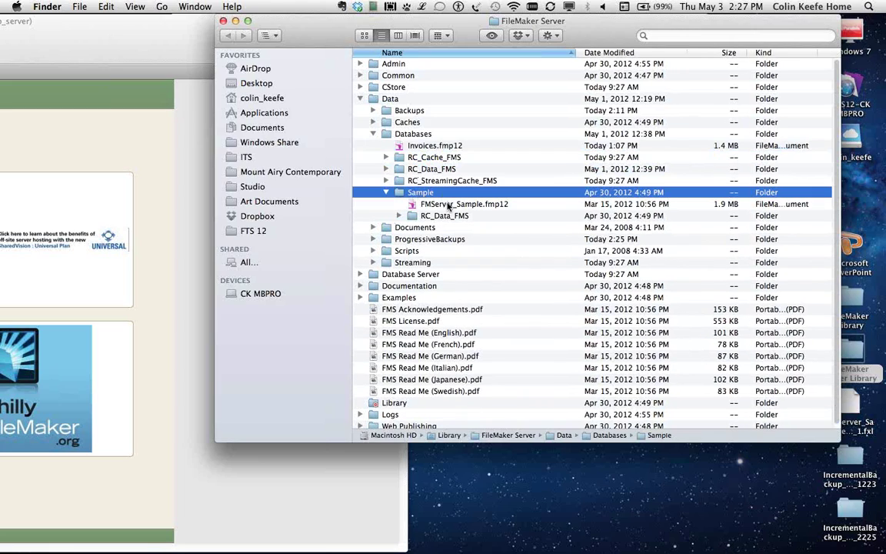
click(449, 206)
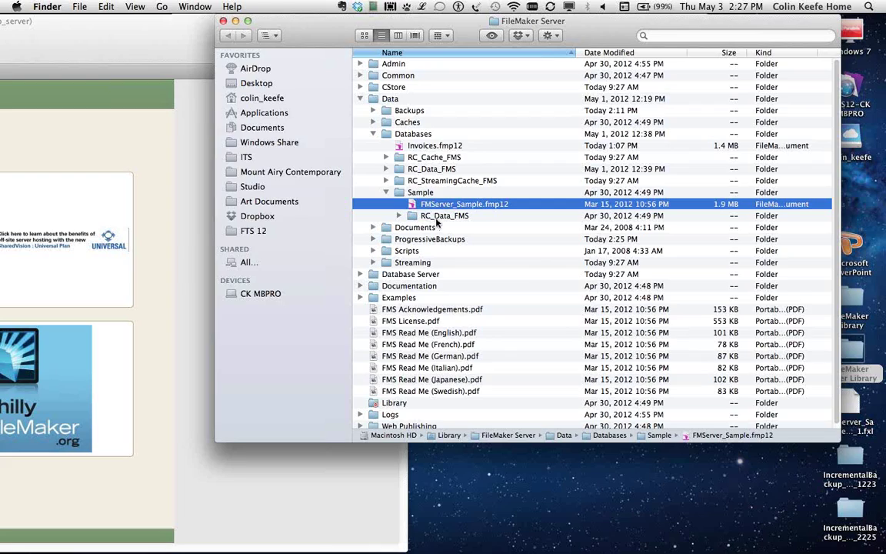
click(415, 216)
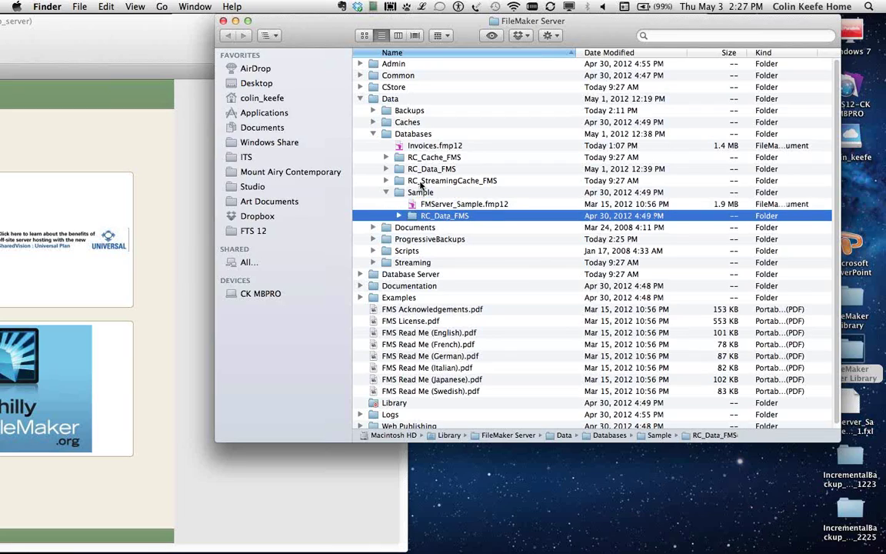
Compare the two RC_Data_FMS folders, expand the one inside Sample, and select its FMServer_Sample folder
click(425, 169)
click(439, 216)
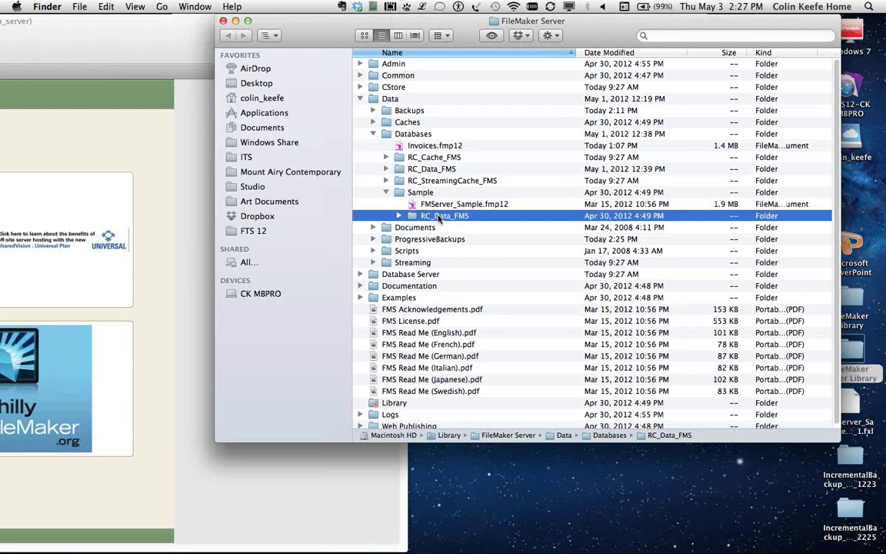
click(433, 169)
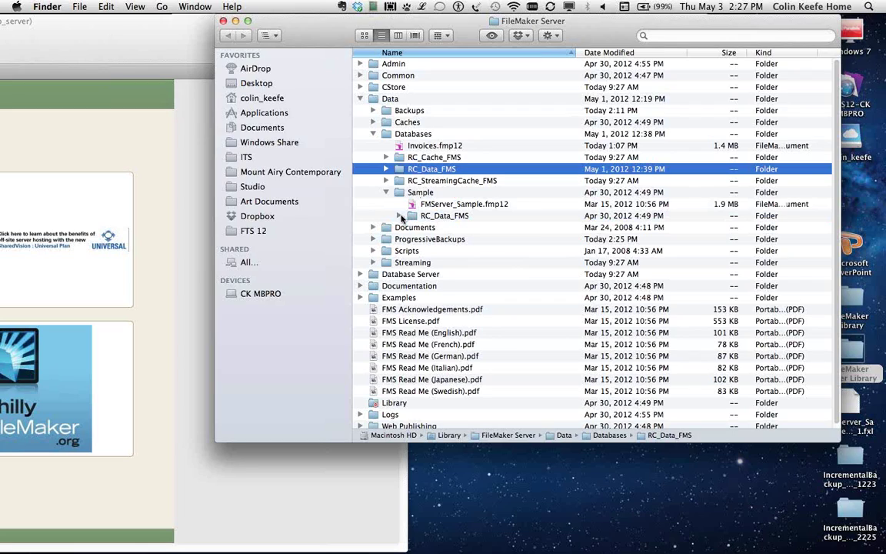
click(400, 216)
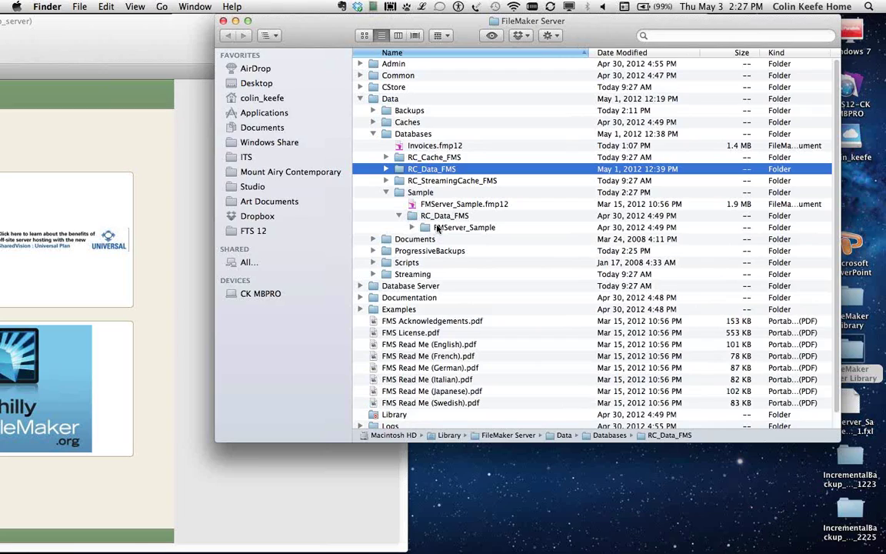
click(435, 229)
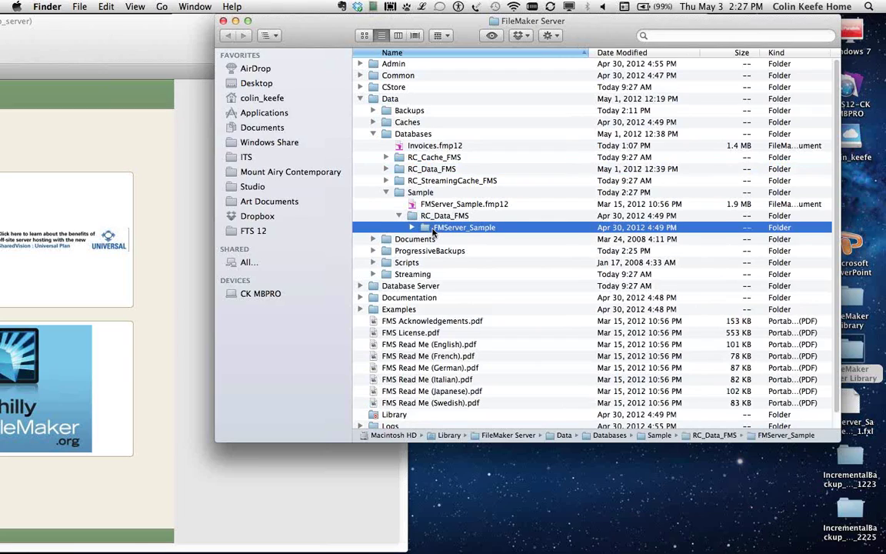
Expand the RC_Data_FMS folder directly inside Databases, select its Invoices folder, and collapse the Sample folder
click(387, 157)
click(386, 157)
click(386, 168)
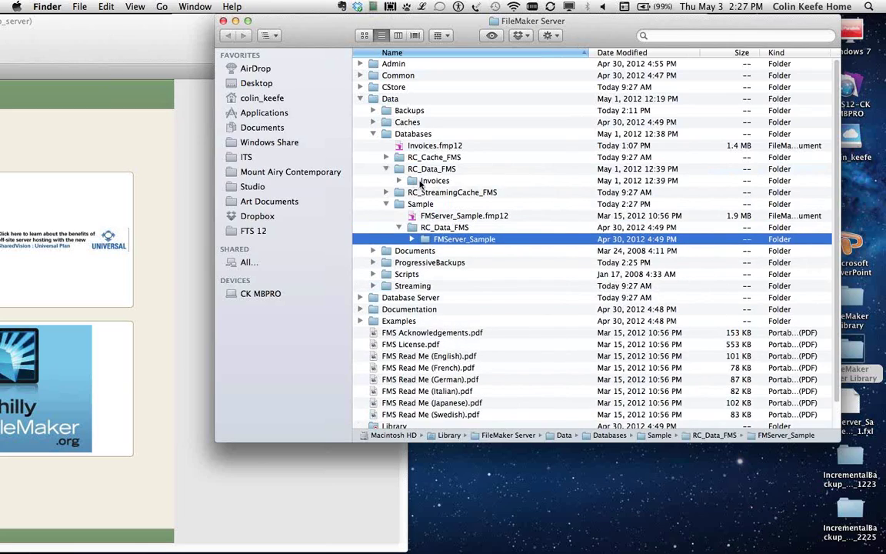
click(423, 180)
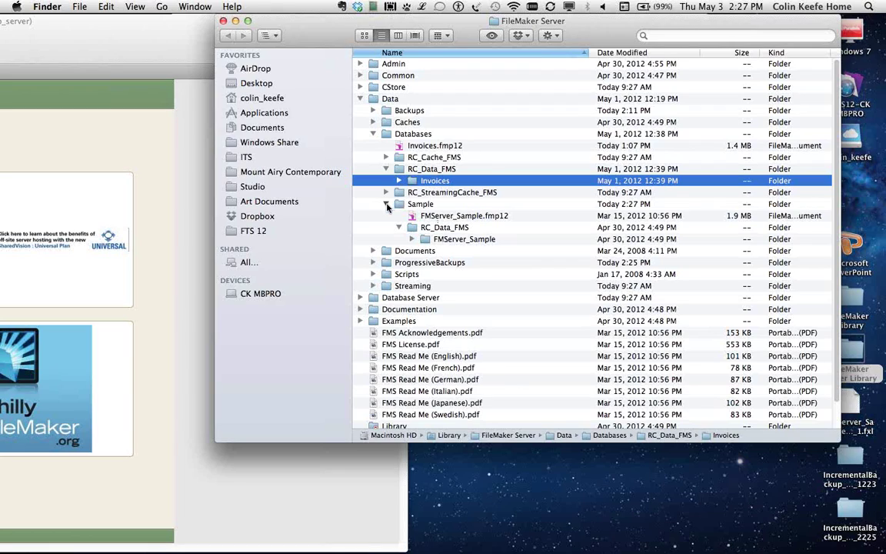
click(386, 204)
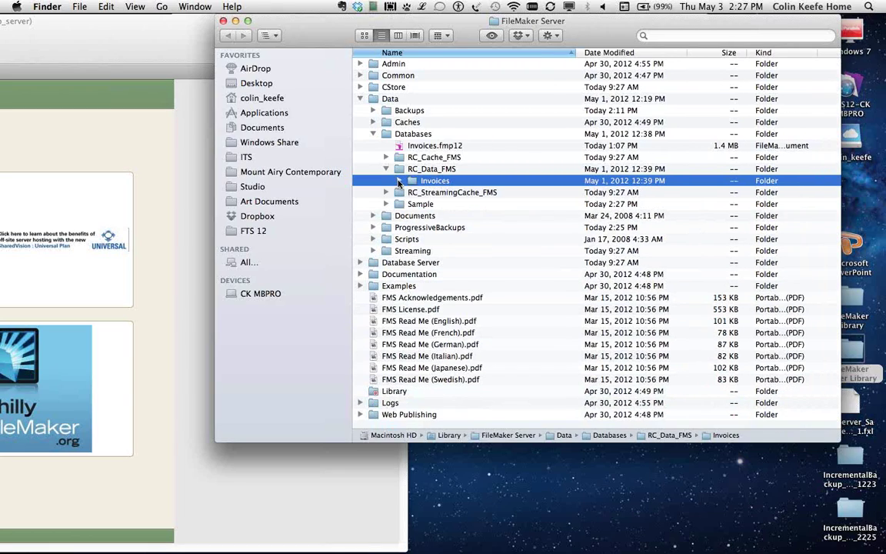
Expand the Invoices folder and its Files subfolder, and examine the nested Invoices folder with its Customers and Secure folders
click(398, 180)
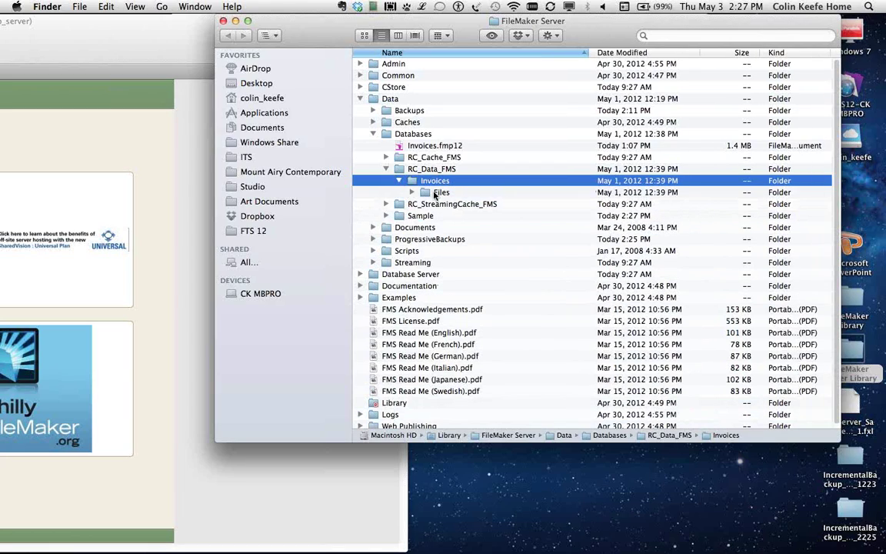
click(440, 193)
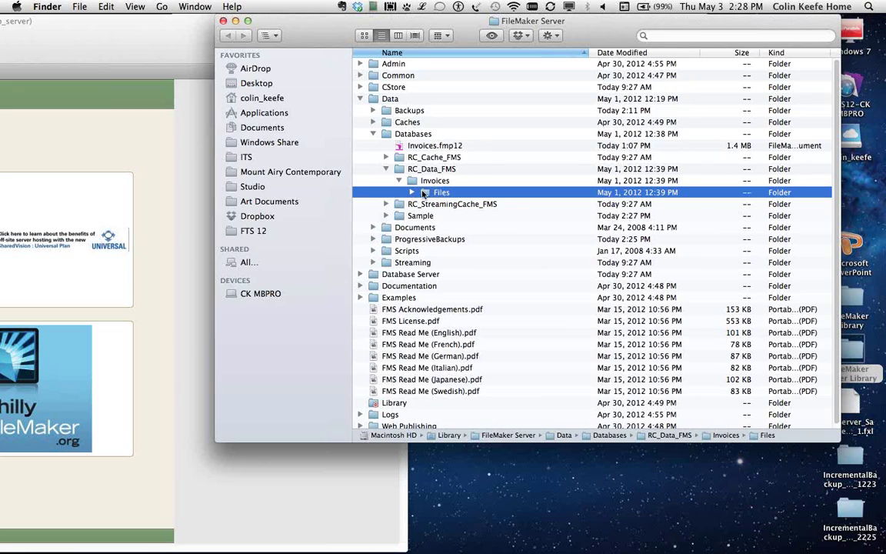
click(412, 193)
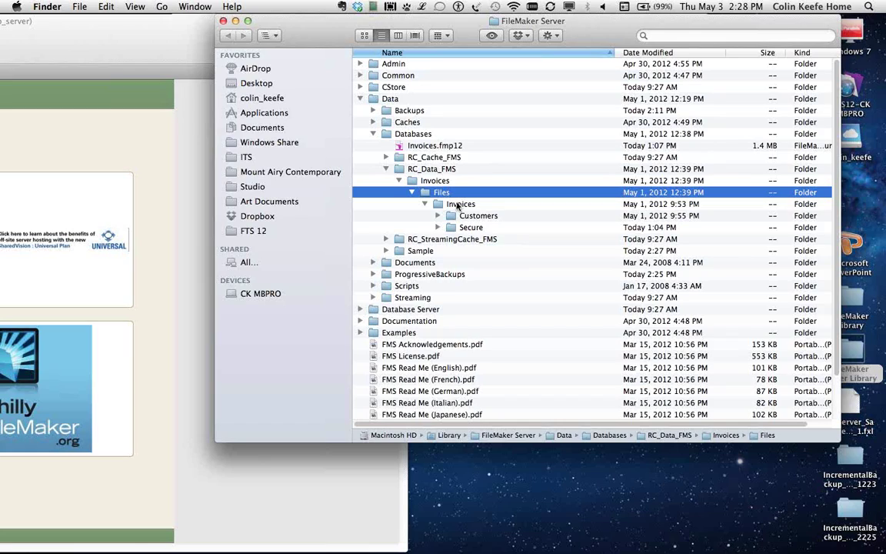
click(460, 204)
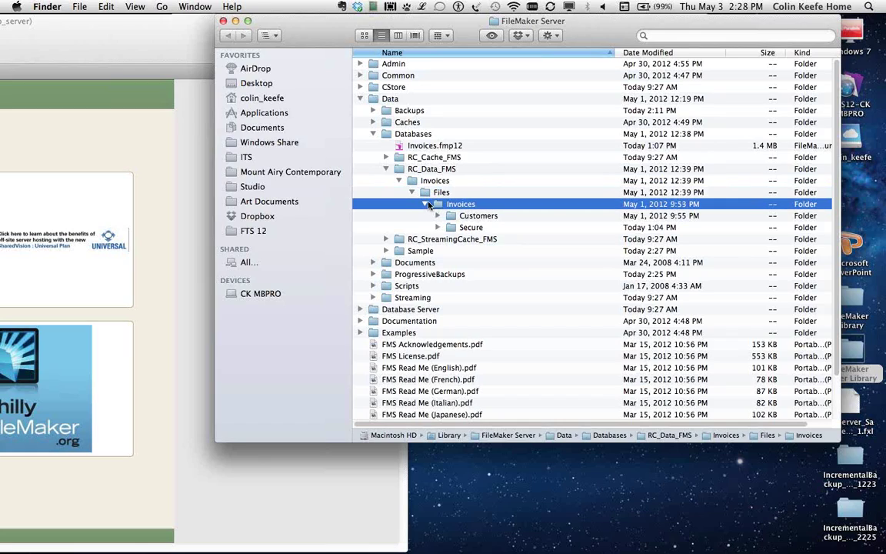
key(Up)
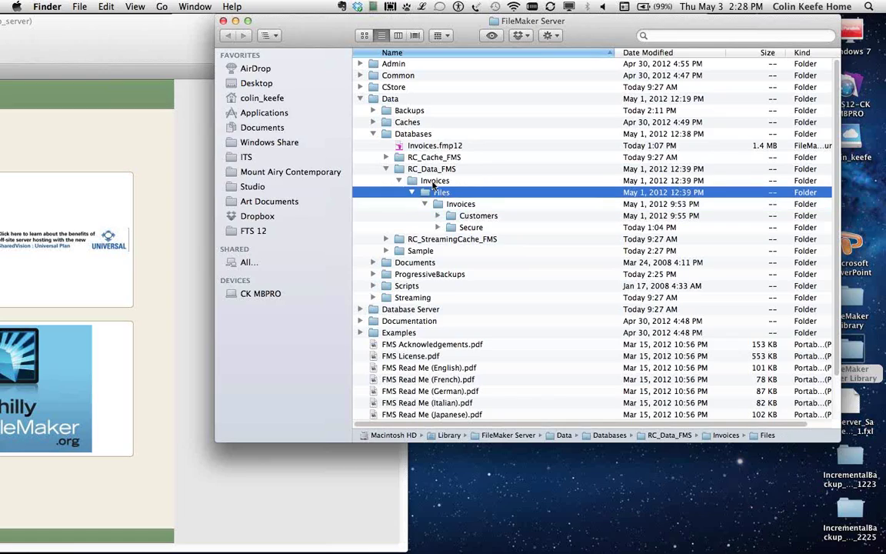
key(Up)
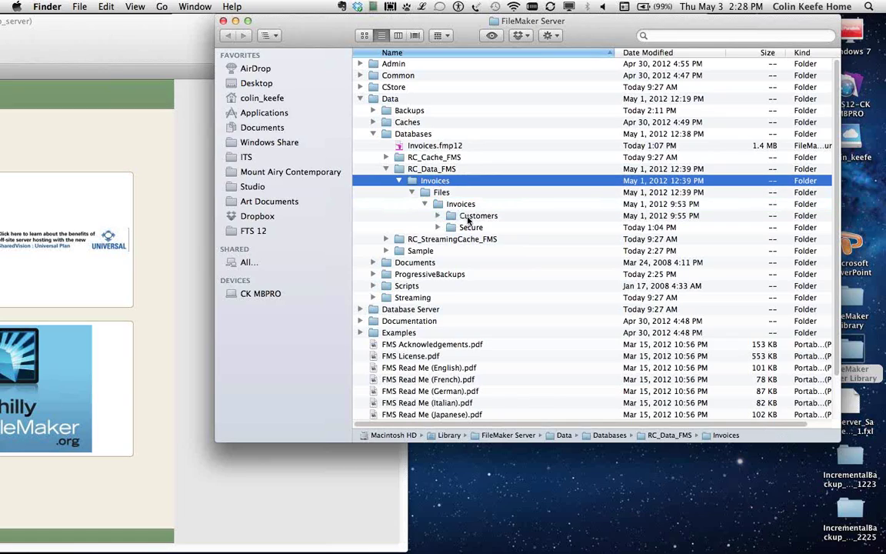
click(465, 217)
key(Down)
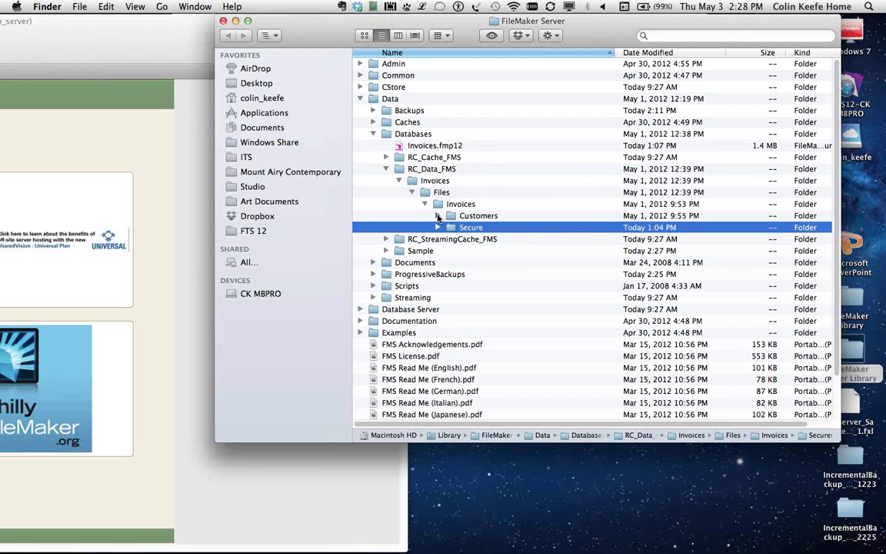
Expand the Customers folder, examine its Document_Open subfolder, and select images.jpg inside it
click(438, 216)
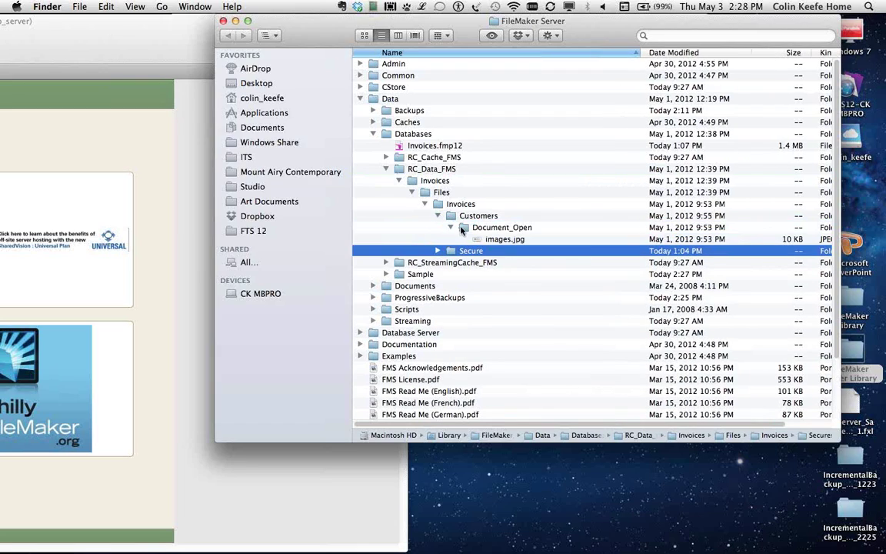
click(486, 228)
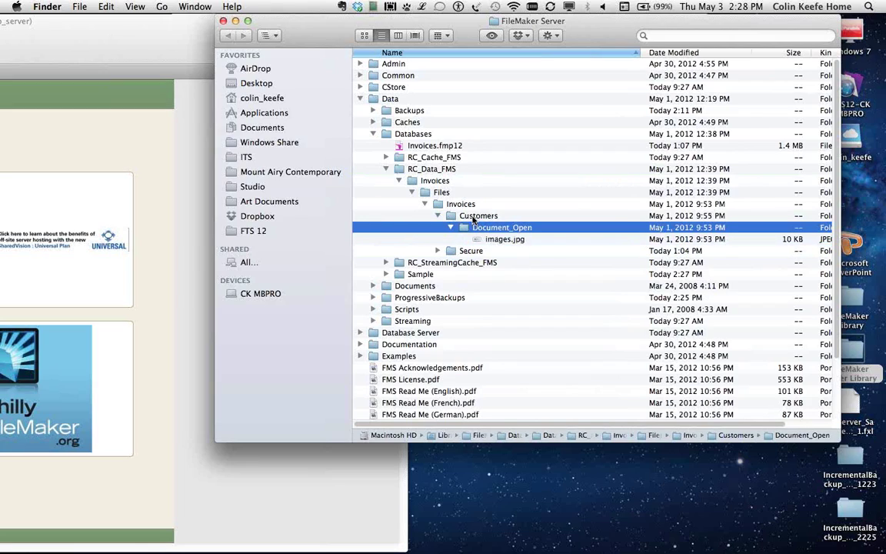
click(465, 215)
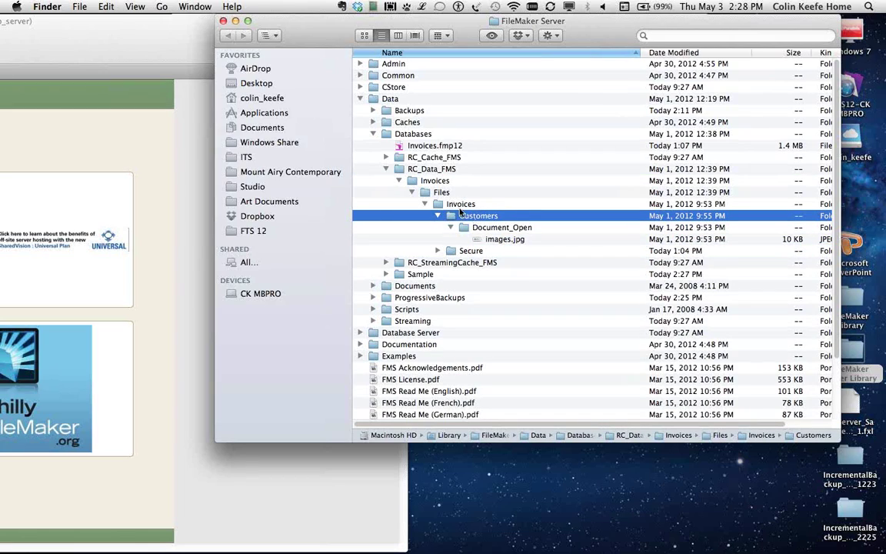
click(503, 228)
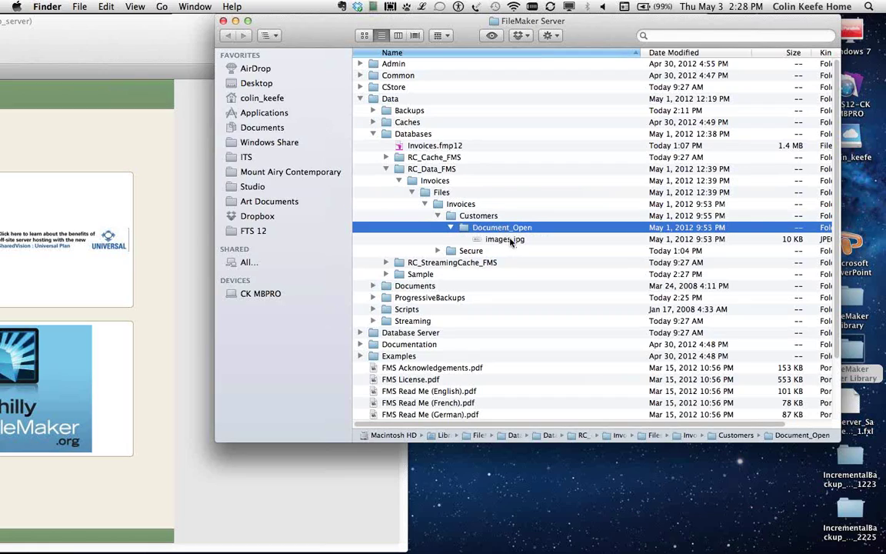
click(511, 241)
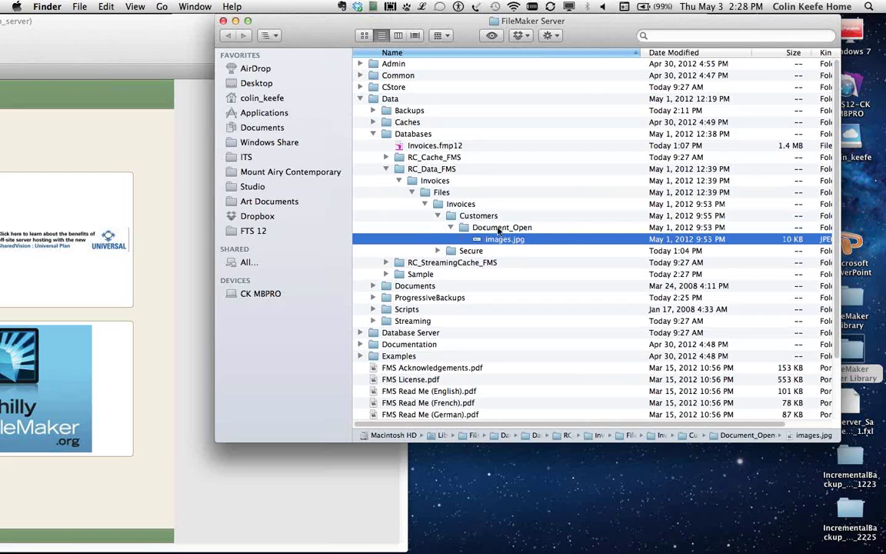
View images.jpg in Preview, and rearrange the Finder, Preview and FileMaker Invoices windows so they can be compared
drag(338, 33, 435, 34)
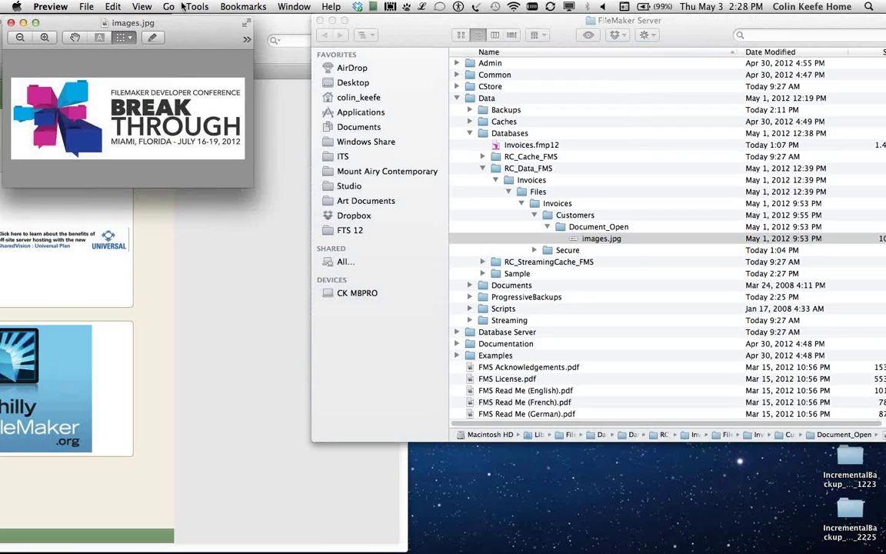
drag(194, 24, 243, 21)
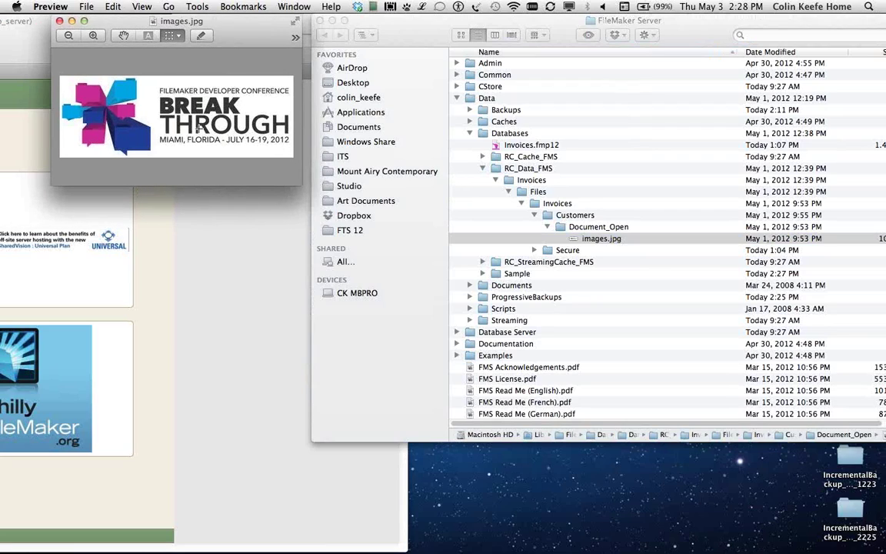
drag(144, 21, 418, 40)
drag(174, 34, 675, 38)
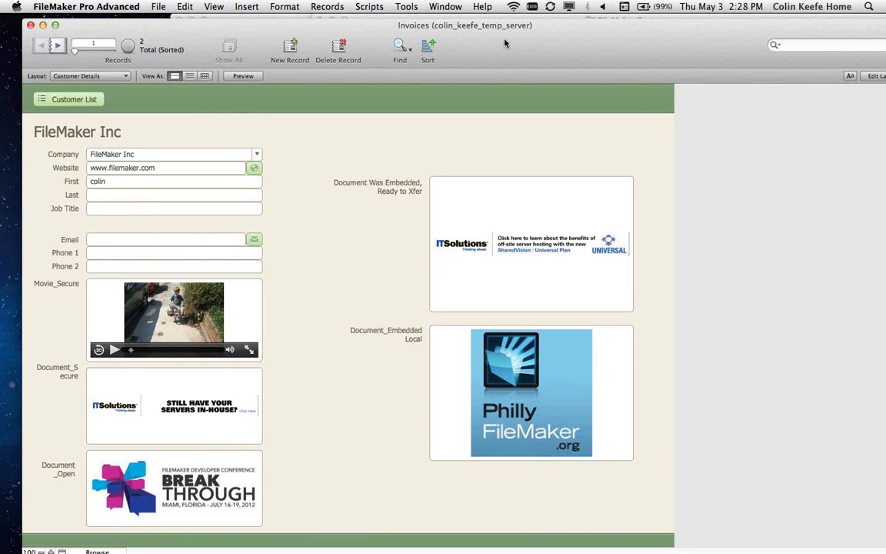
drag(502, 39, 495, 316)
Inspect the Document_Open field's container storage options in the Invoices database definitions, and close them without changes
key(super+shift+d)
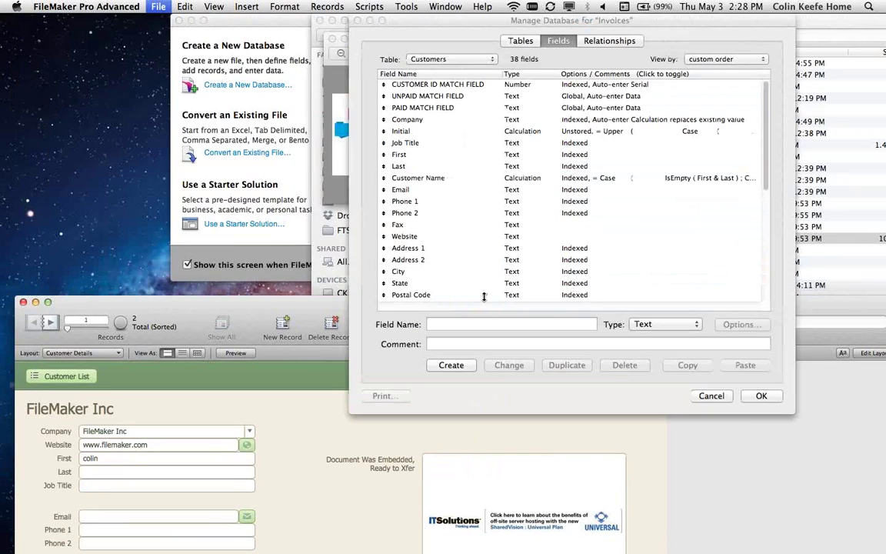
scroll(507, 285, down, 10)
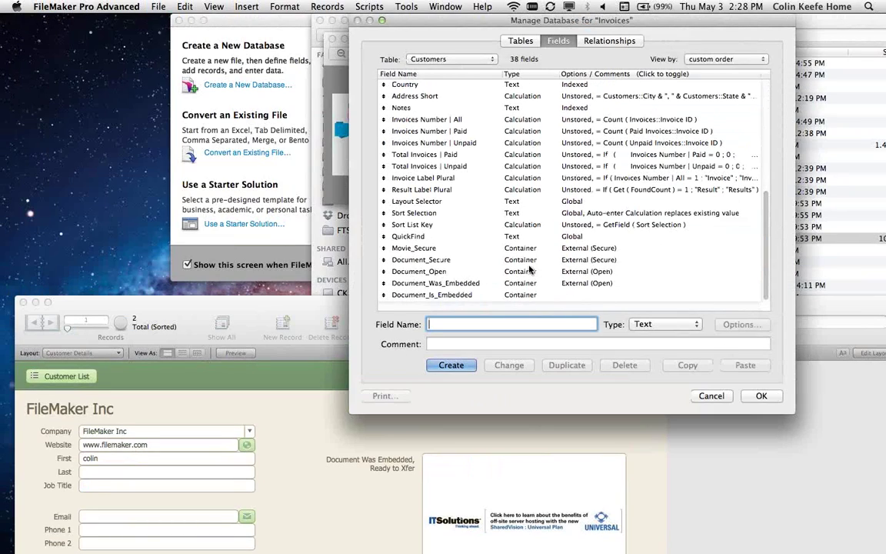
click(530, 271)
click(754, 326)
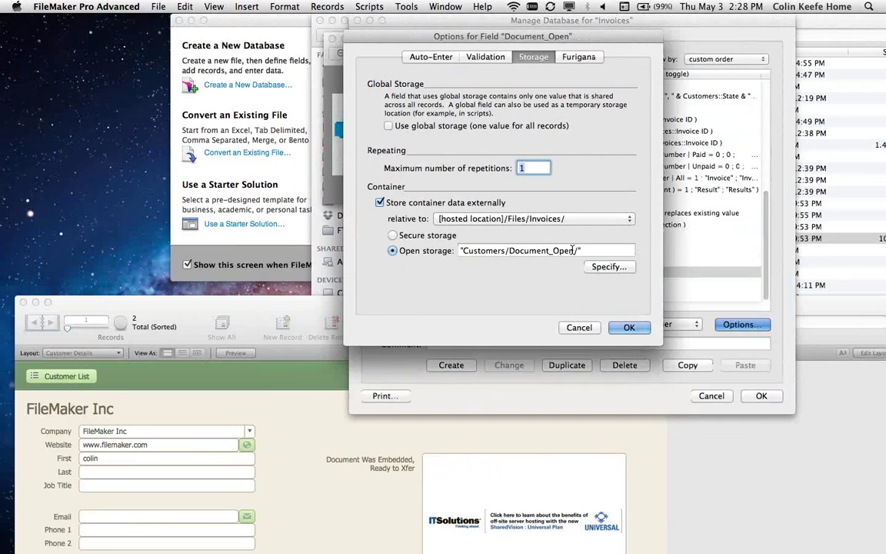
click(578, 328)
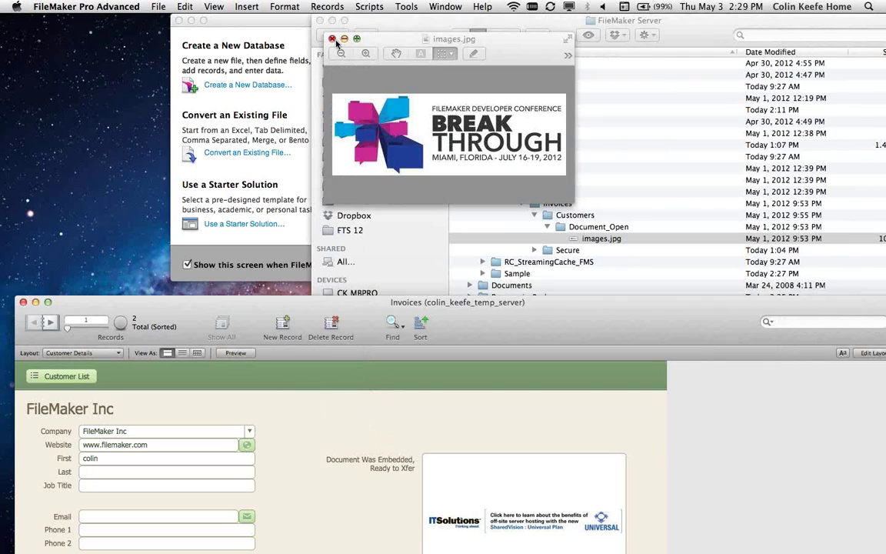
Close the images.jpg preview, bring the FileMaker Server folder window back into full view, and collapse the Document_Open folder
click(333, 40)
click(402, 26)
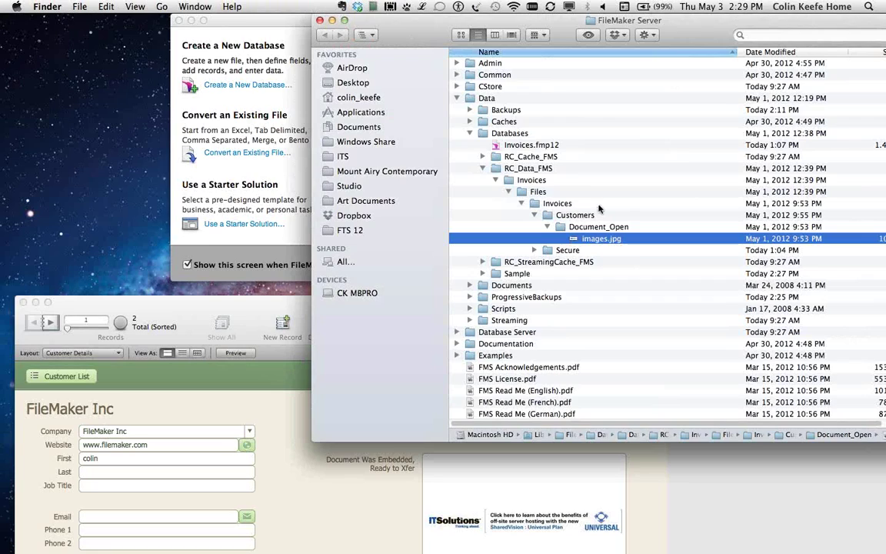
drag(680, 42, 548, 42)
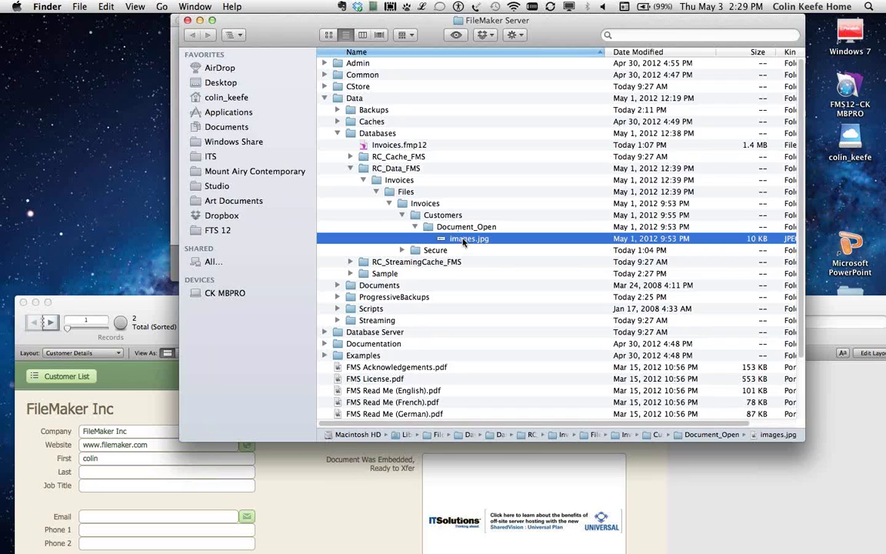
click(414, 227)
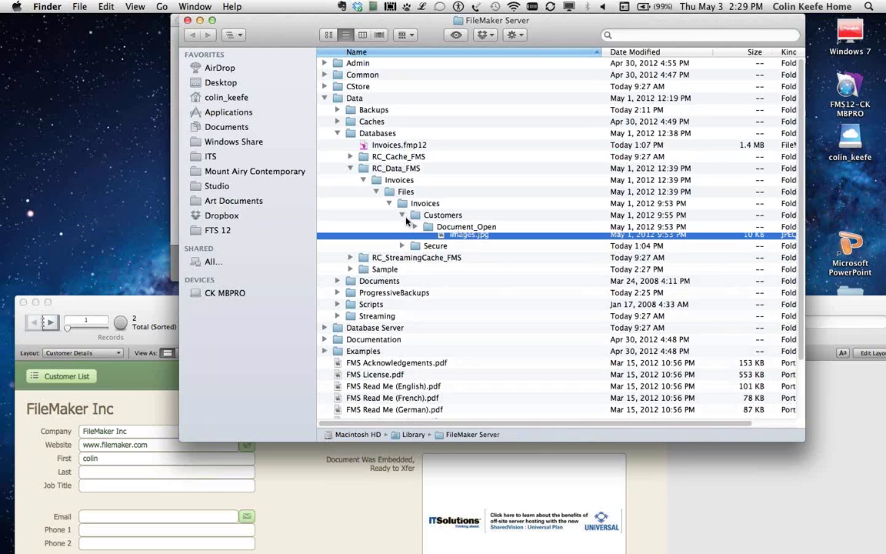
Collapse the Customers folder and expand the Secure folder and its 1D subfolder down to the file 3C65
click(401, 215)
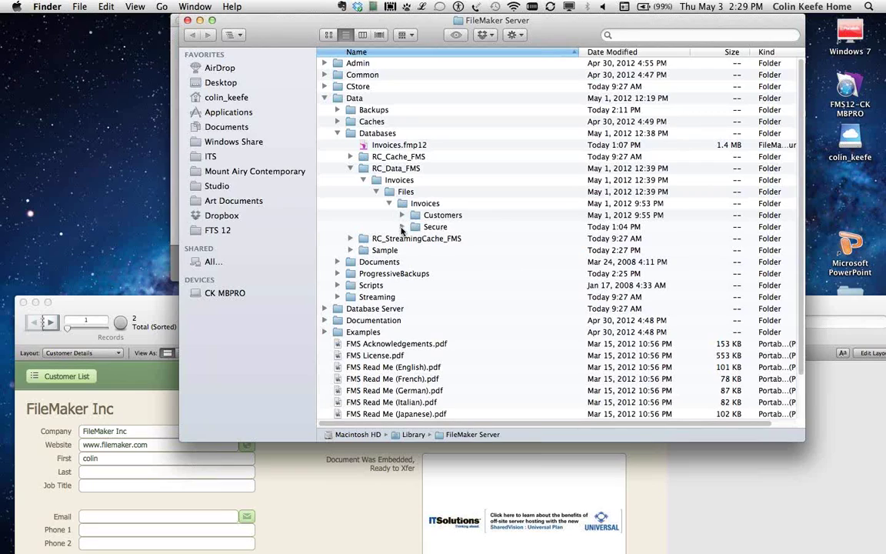
click(404, 229)
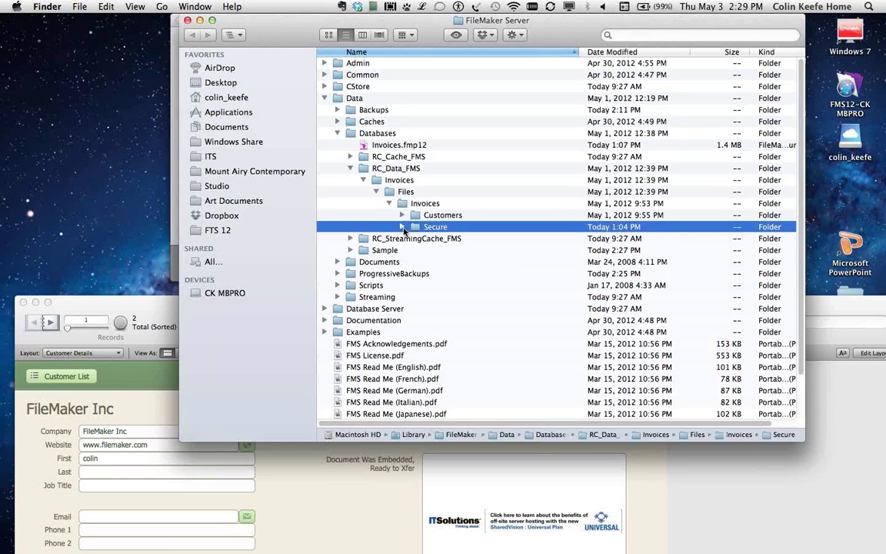
click(402, 228)
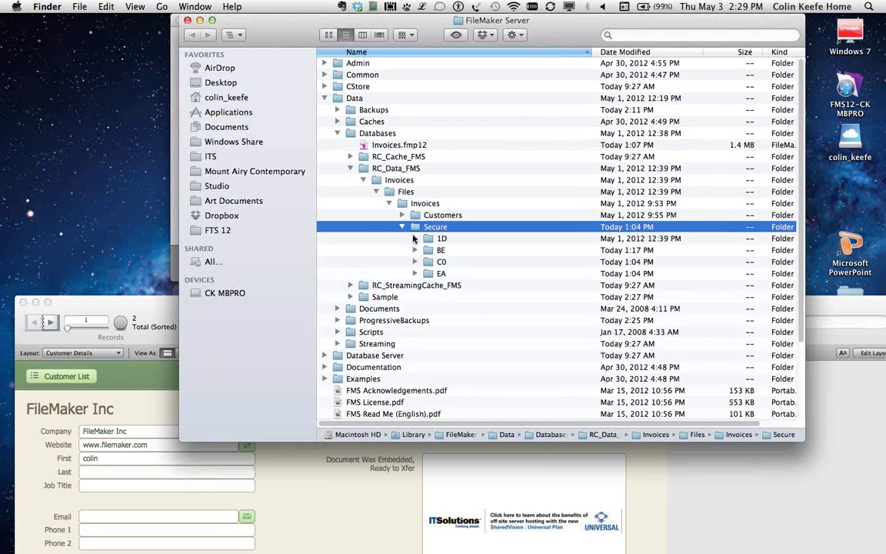
click(415, 239)
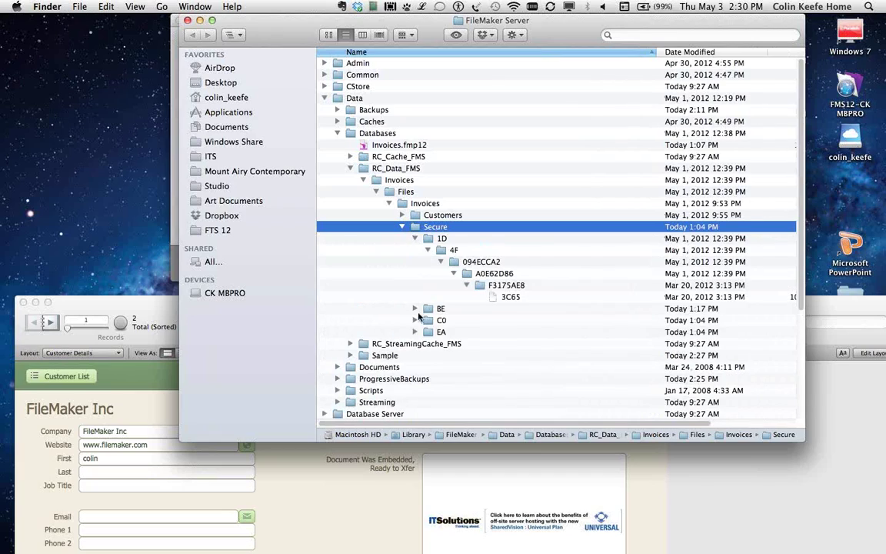
Examine the BE and C0 folder chains inside Secure down to the files ACFD and 256A, and collapse the Secure folder
click(415, 309)
click(416, 367)
click(428, 378)
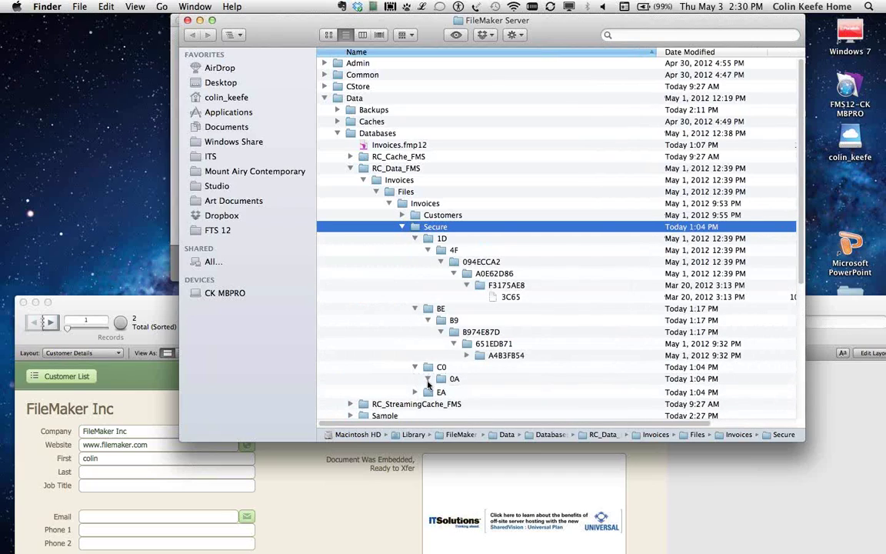
drag(566, 31, 549, 30)
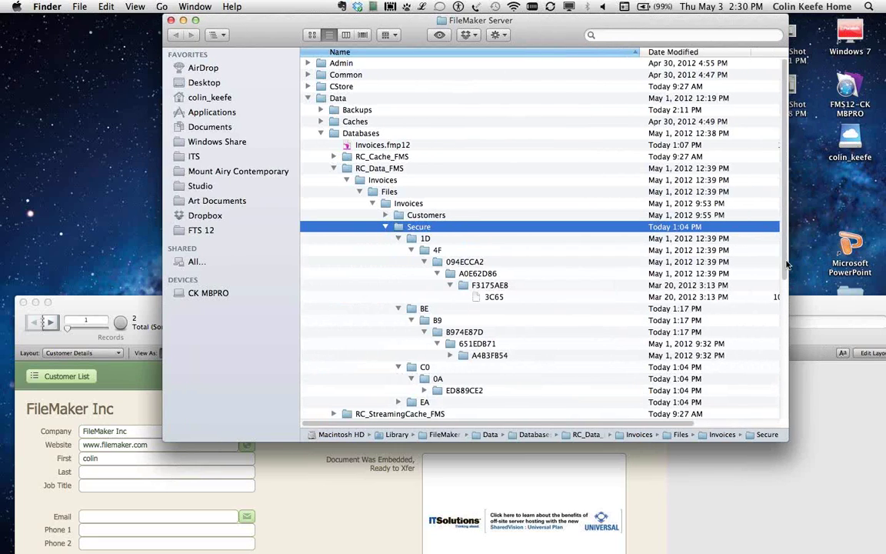
drag(785, 254, 784, 374)
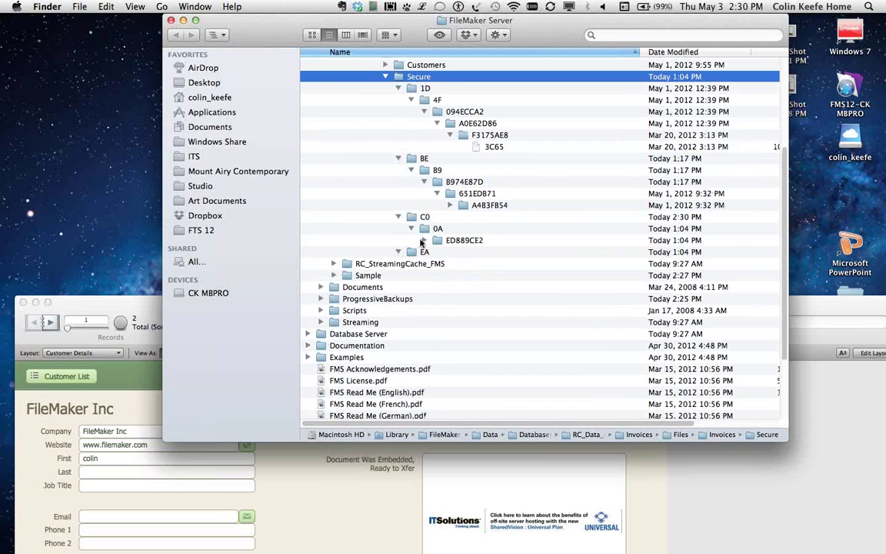
click(424, 241)
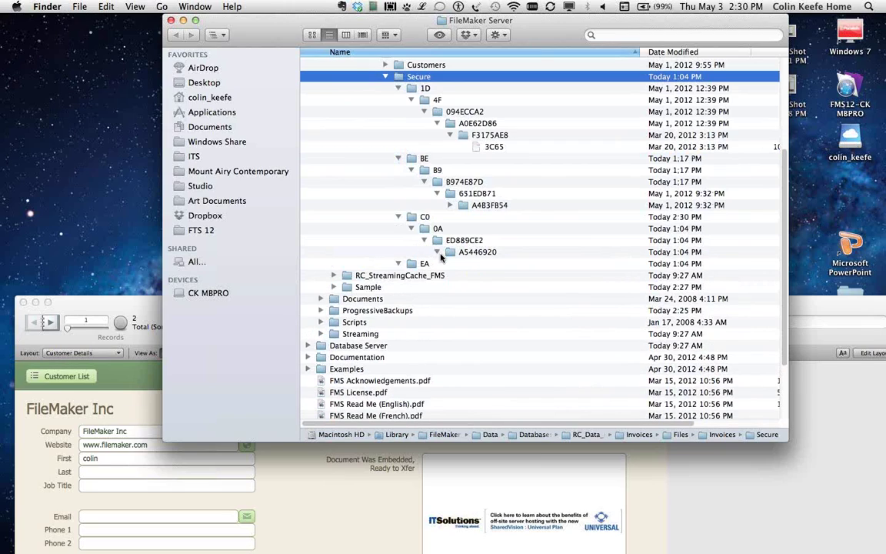
click(438, 252)
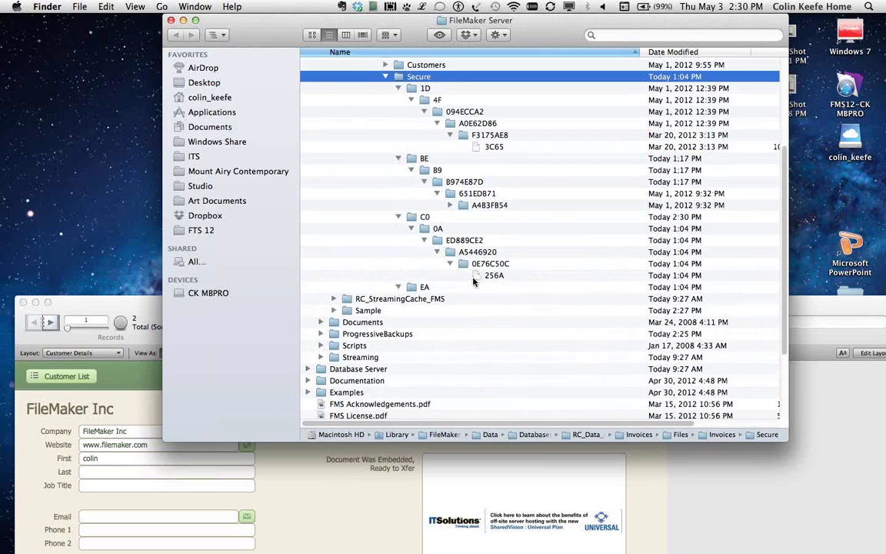
click(451, 206)
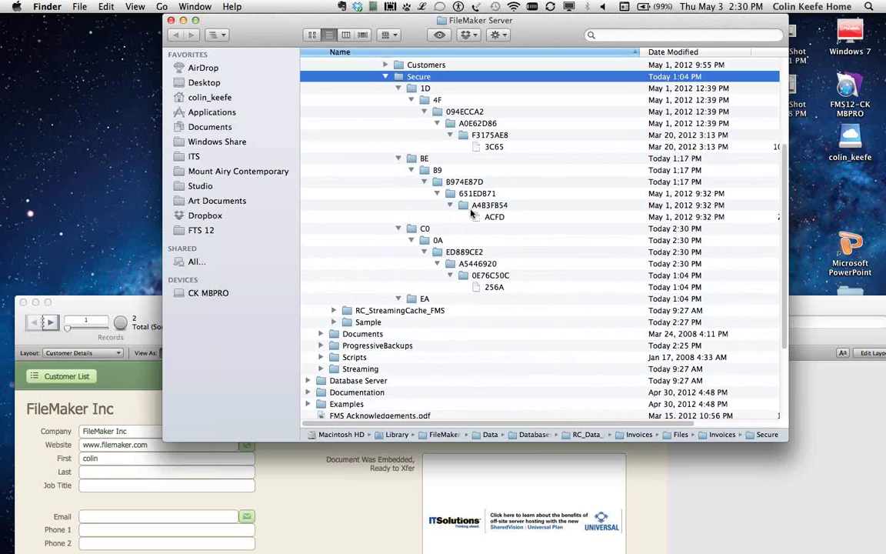
click(387, 77)
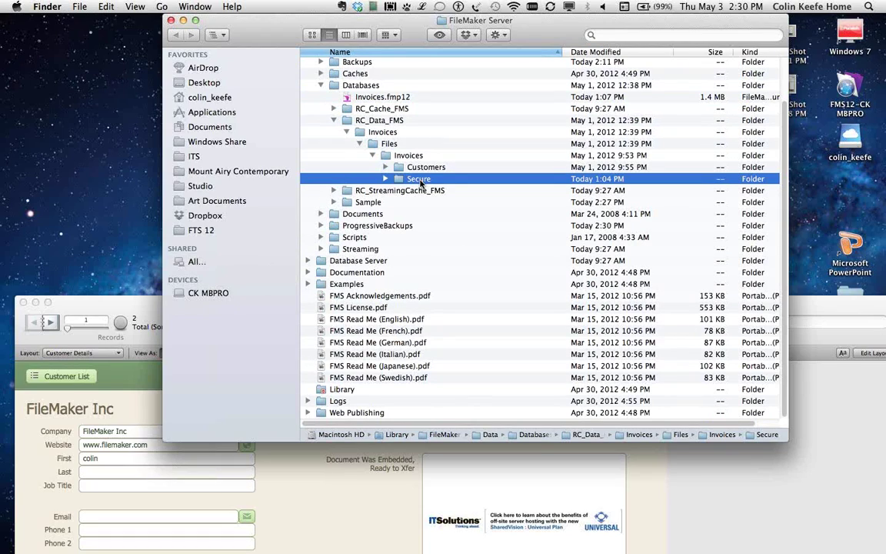
Switch to FileMaker Pro and change the Document_Open field's external storage to Secure storage, saving the definitions without transferring the container data
click(114, 308)
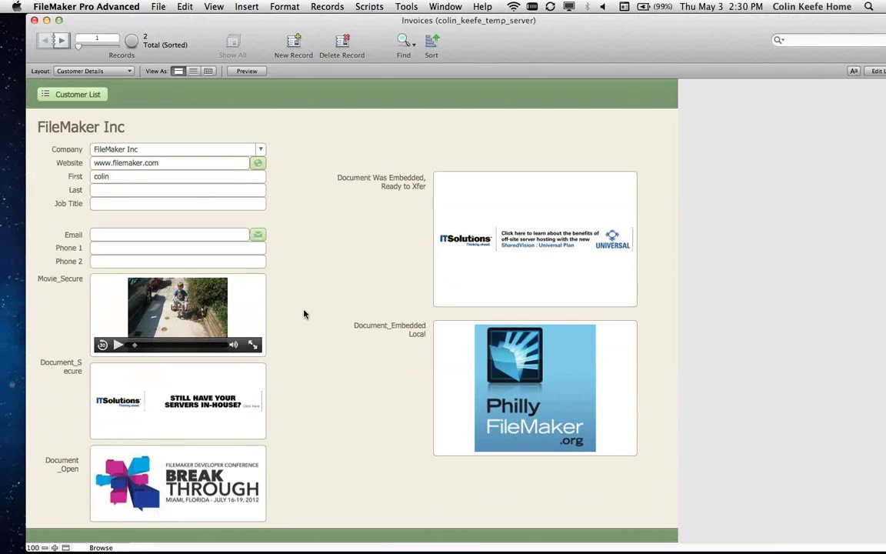
key(super+shift+d)
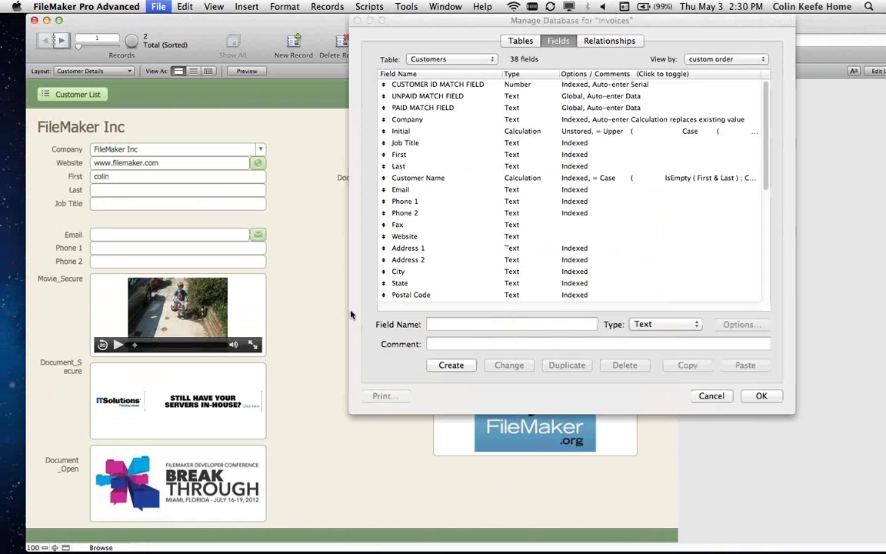
drag(771, 176, 613, 271)
click(559, 271)
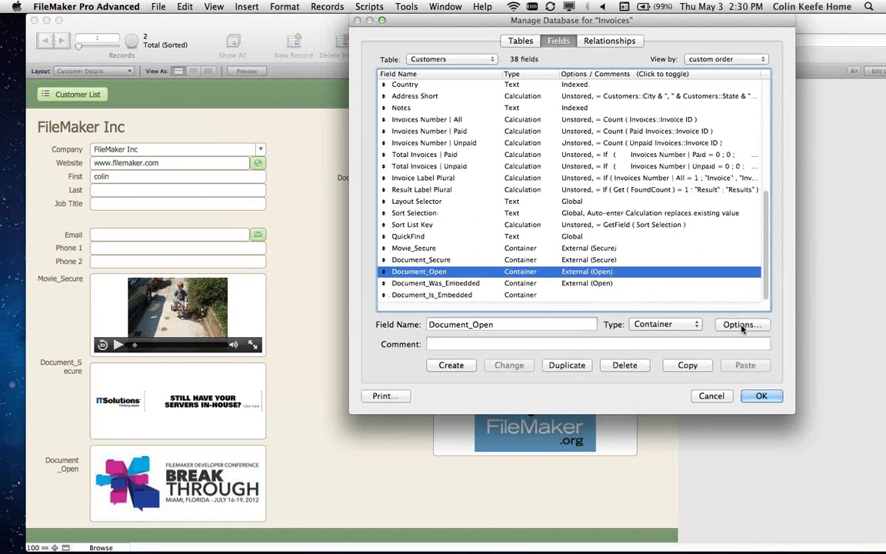
click(740, 323)
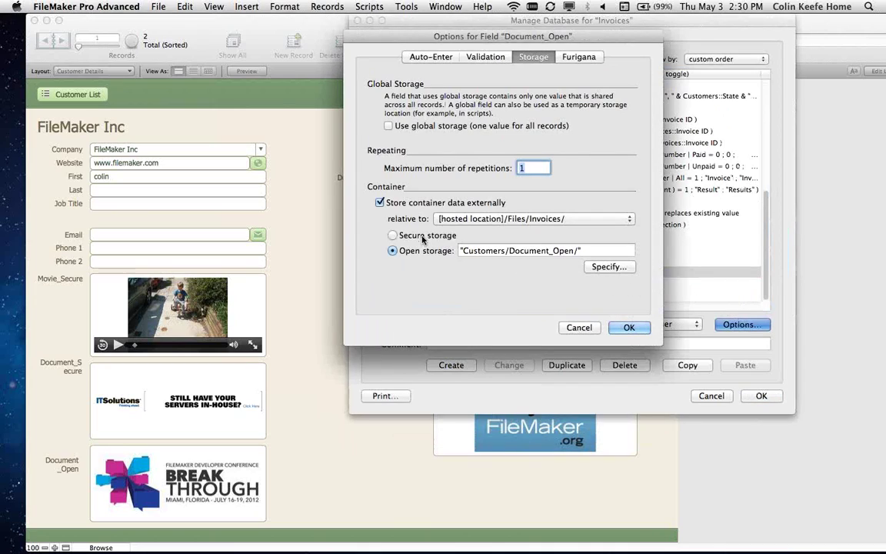
click(422, 237)
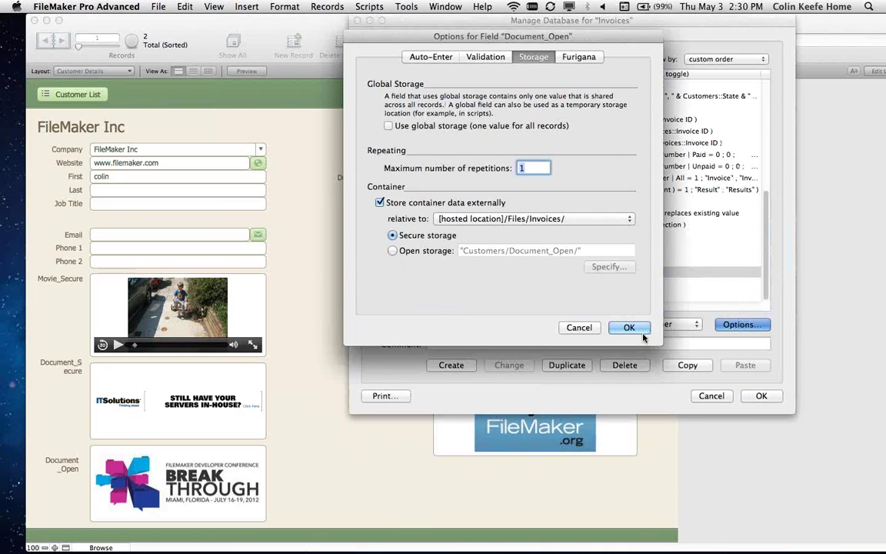
click(629, 327)
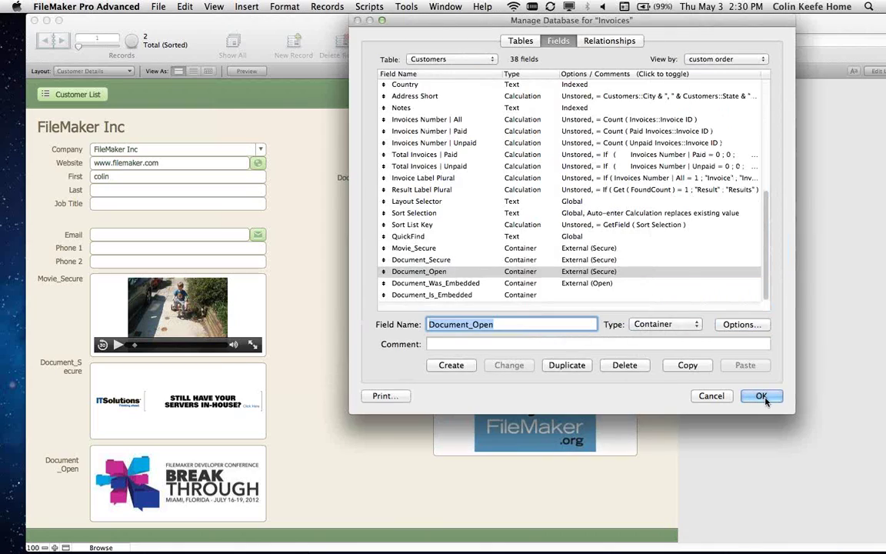
click(761, 396)
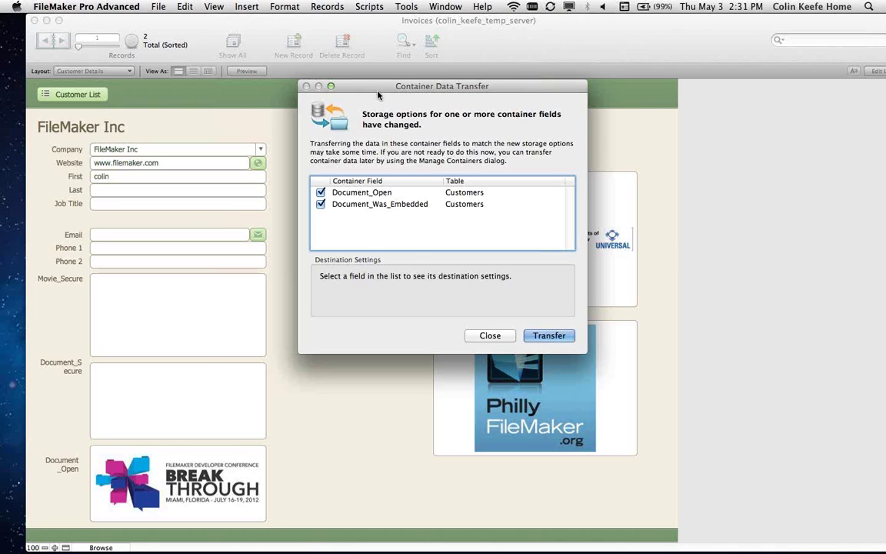
click(482, 336)
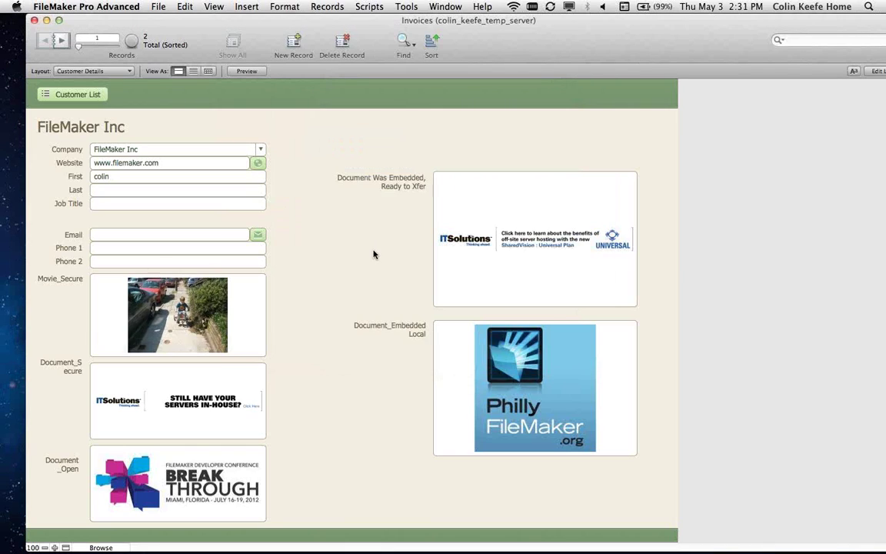
Activate the movie in the Movie_Secure container field and leave the field
mouse_move(114, 352)
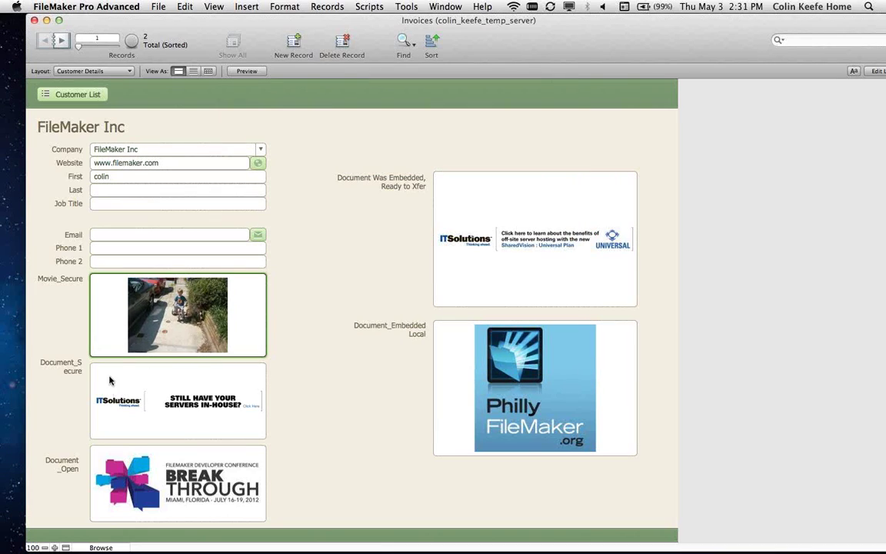
click(118, 345)
click(309, 278)
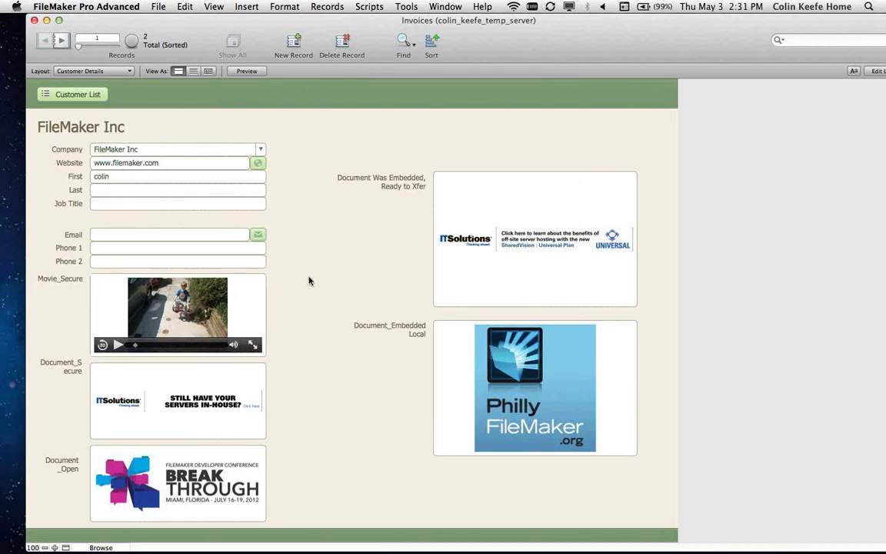
Open the Manage Containers dialog and view the base directories for container storage
click(159, 6)
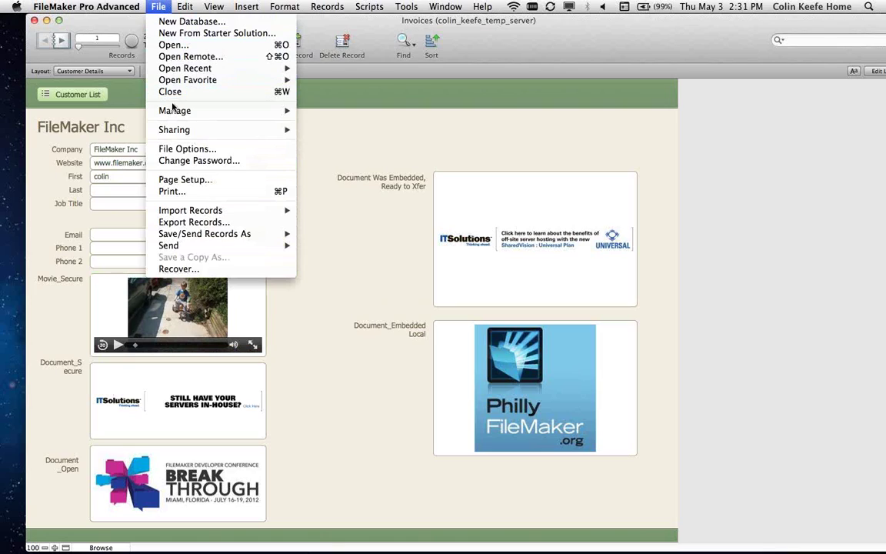
mouse_move(174, 110)
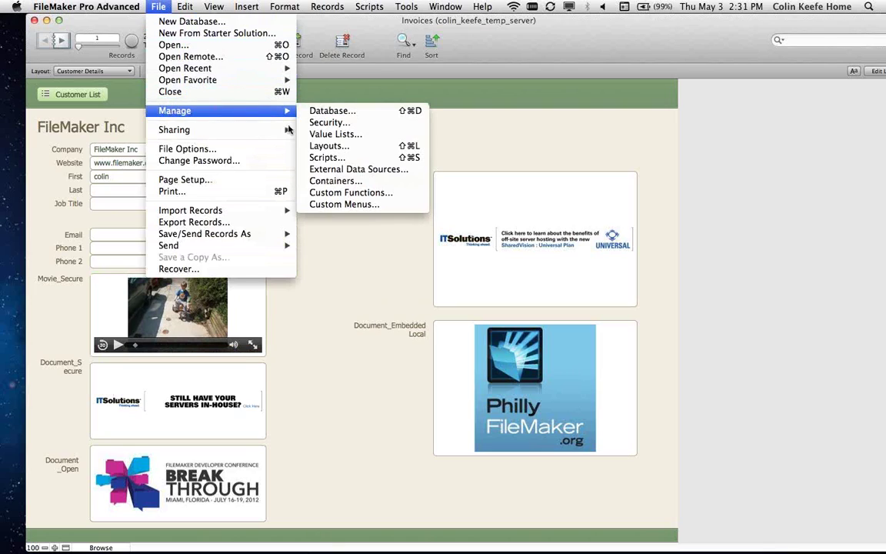
click(328, 182)
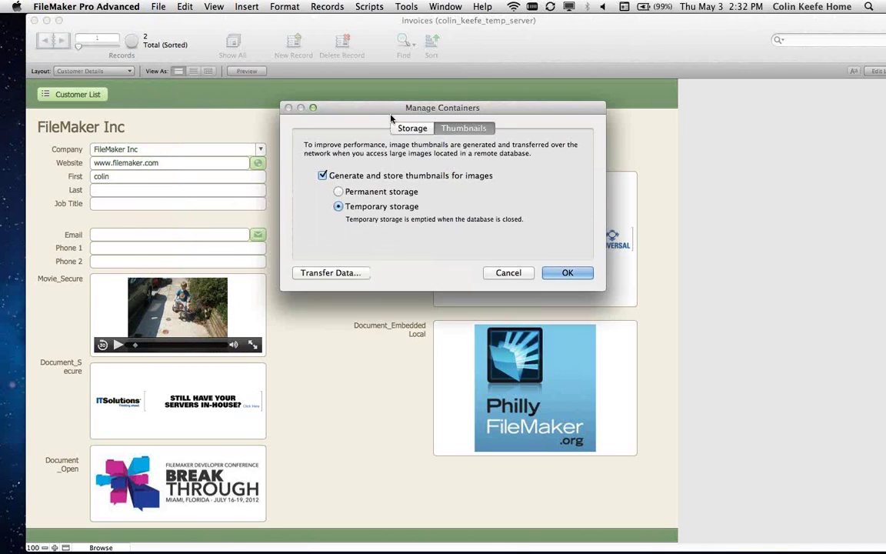
click(411, 130)
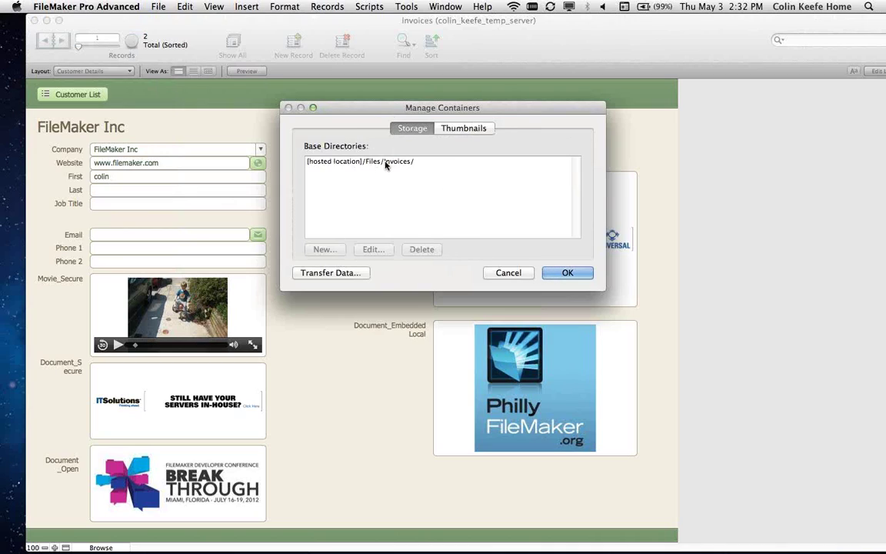
Check the transfer destination settings for Document_Open and Document_Was_Embedded, and close the container management dialogs without transferring data
click(362, 274)
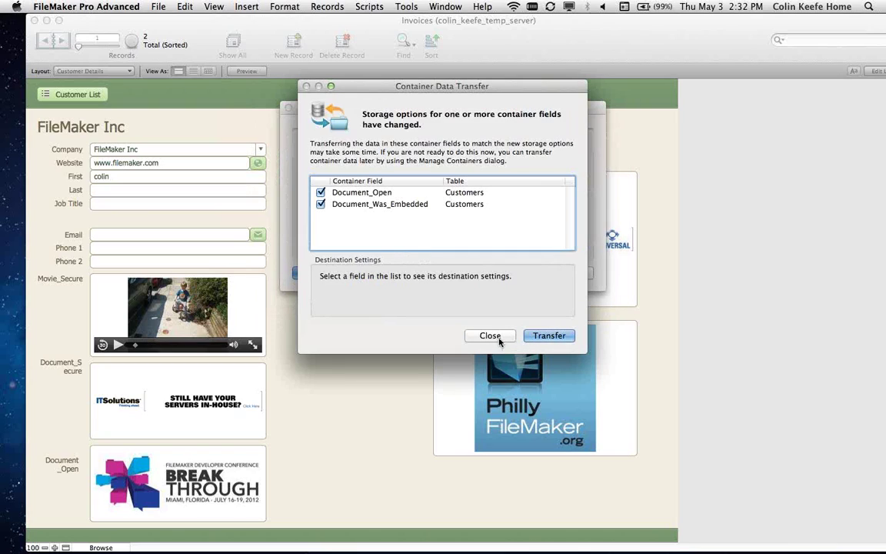
click(378, 196)
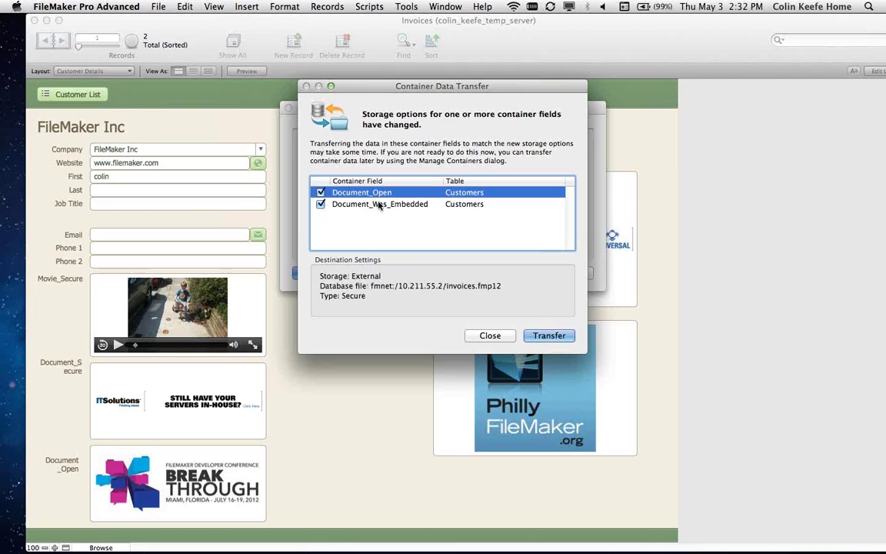
click(379, 205)
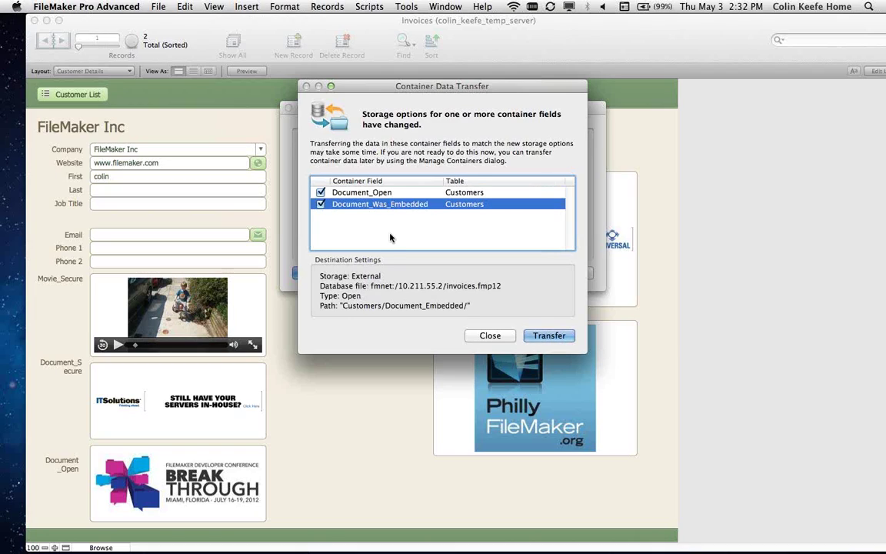
click(481, 337)
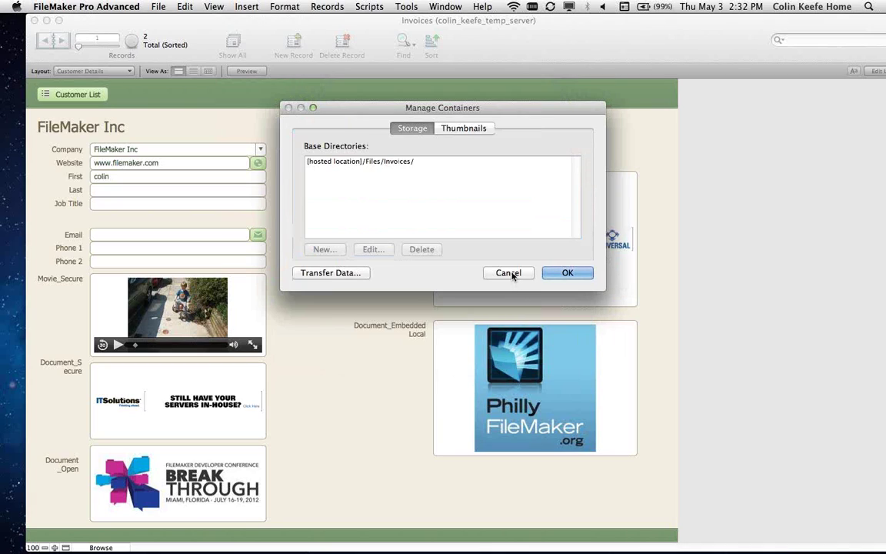
click(510, 274)
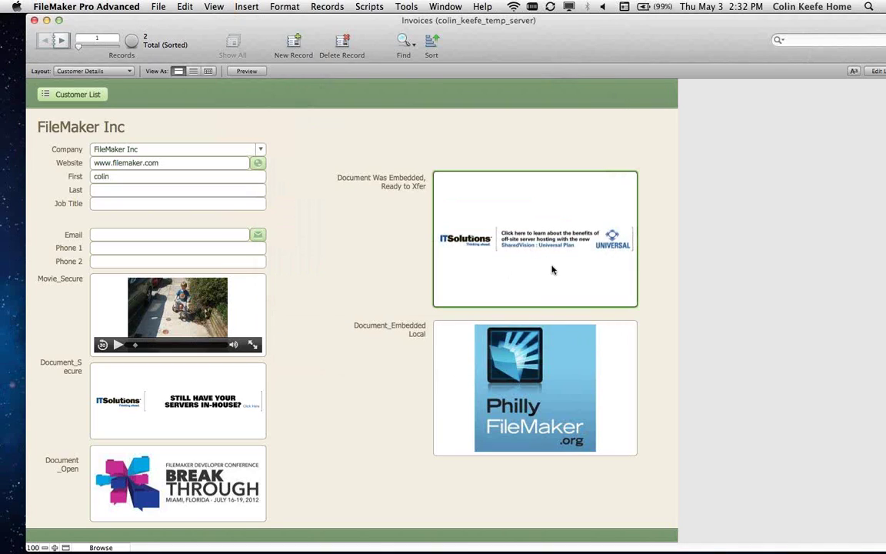
Change the Document_Is_Embedded field in the Customers table to external Open storage relative to [hosted location]/Files/Invoices/ and save the field definitions
click(668, 284)
key(super+shift+d)
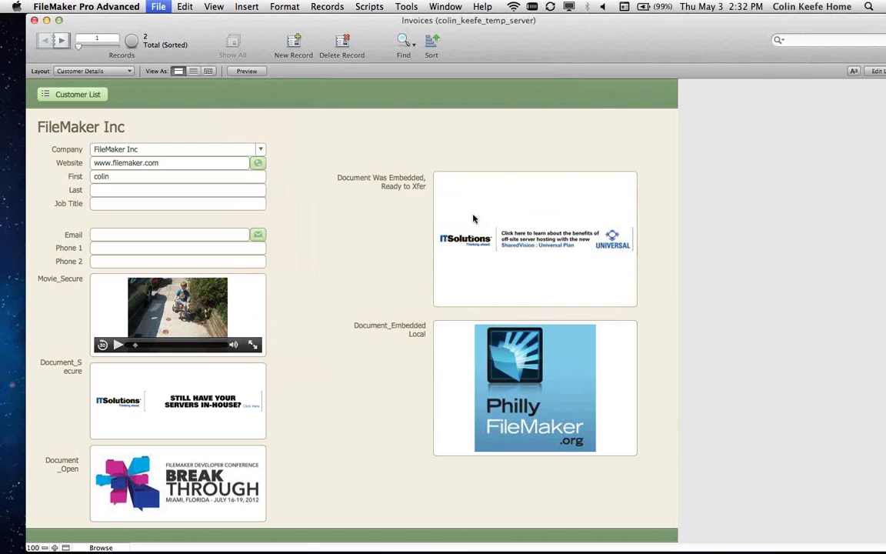
scroll(539, 231, down, 10)
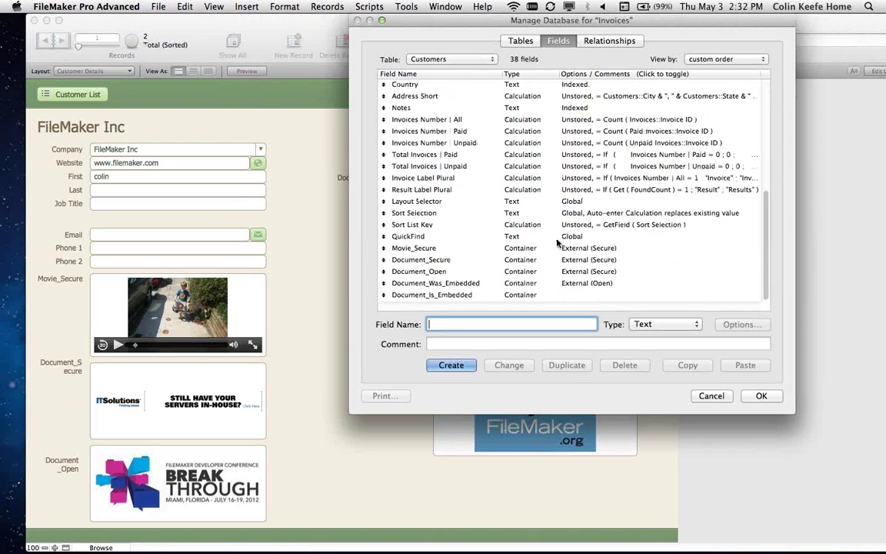
click(457, 296)
drag(471, 25, 679, 30)
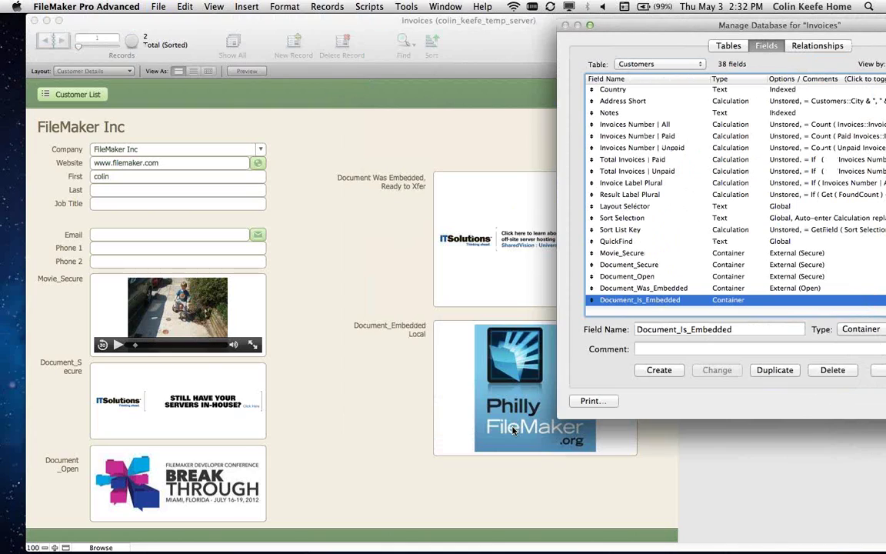
drag(619, 33, 435, 28)
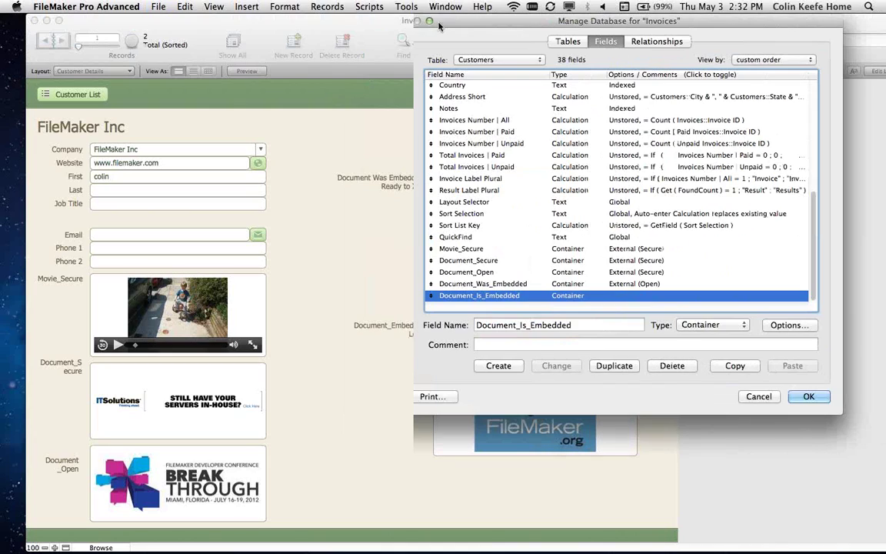
click(765, 324)
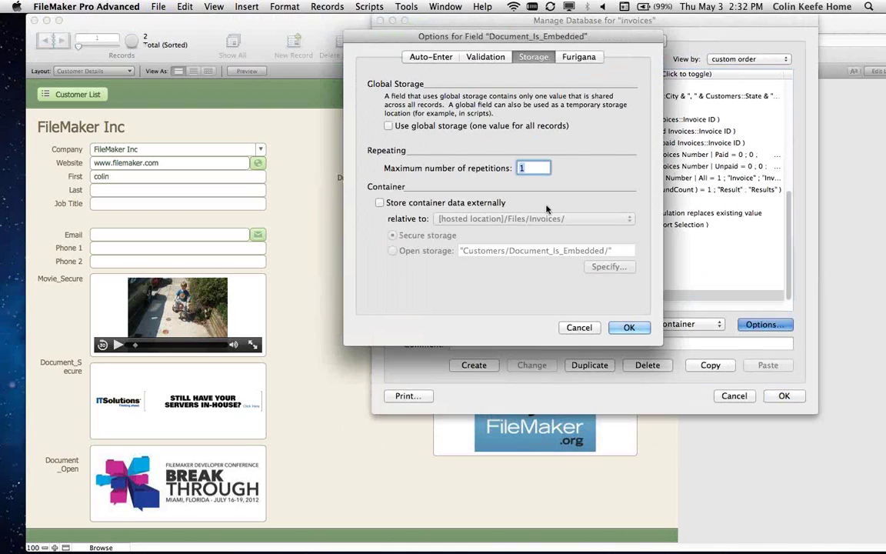
click(451, 202)
click(502, 218)
click(502, 218)
click(425, 251)
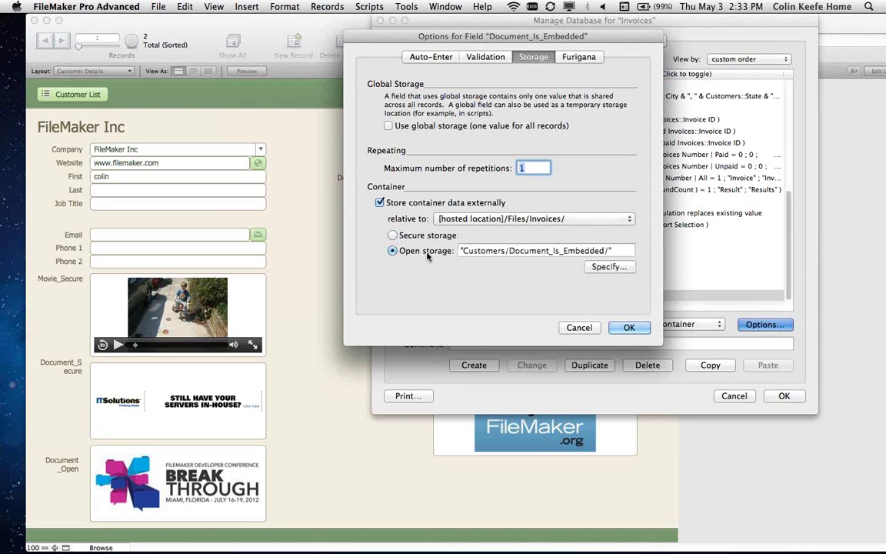
click(629, 326)
click(784, 395)
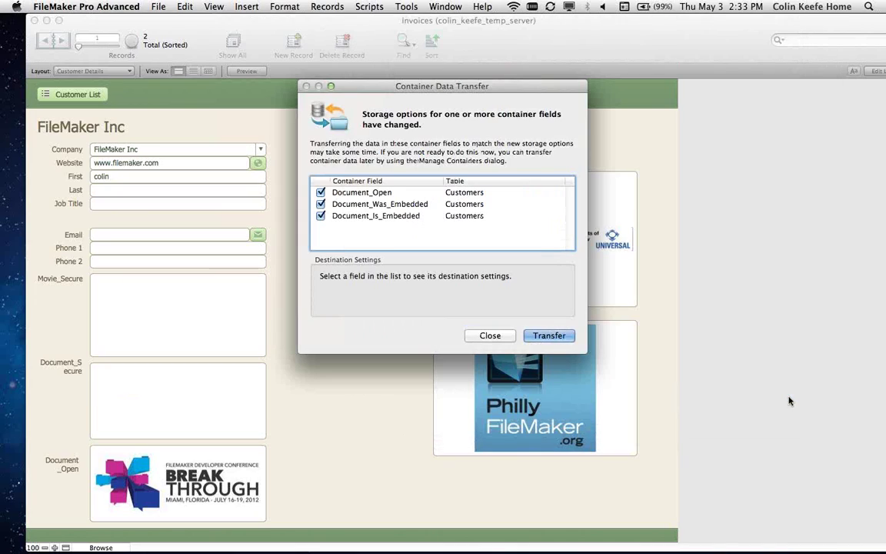
Check the transfer destination settings for Document_Is_Embedded, and inspect the Invoices folders inside RC_Data_FMS in Finder
click(373, 217)
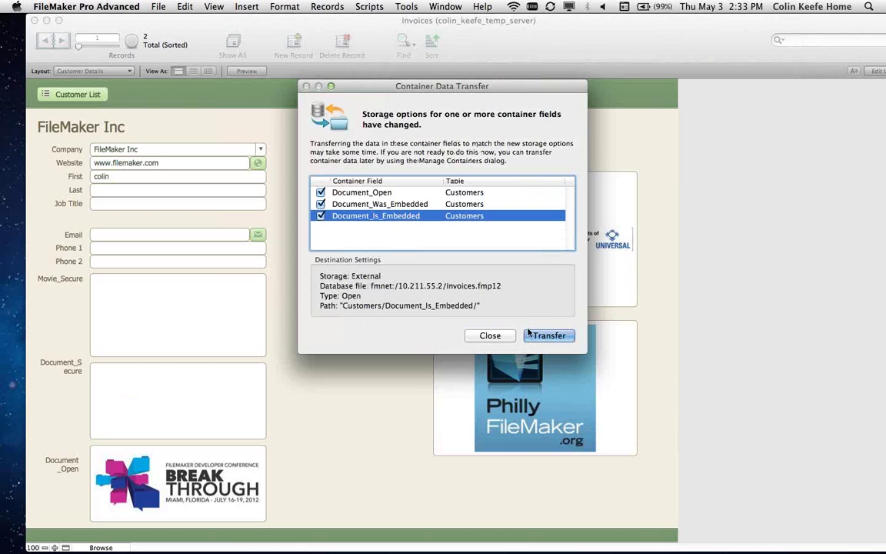
mouse_move(369, 551)
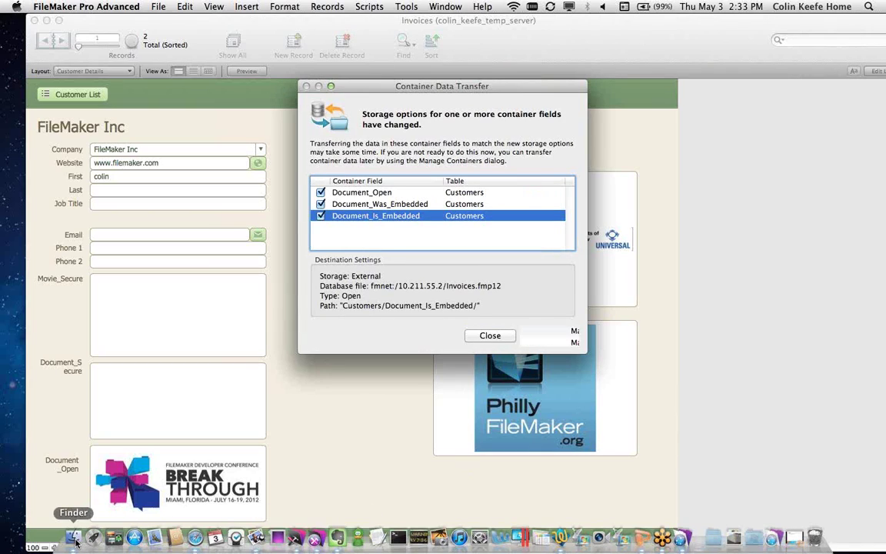
click(74, 538)
drag(267, 36, 334, 39)
click(414, 135)
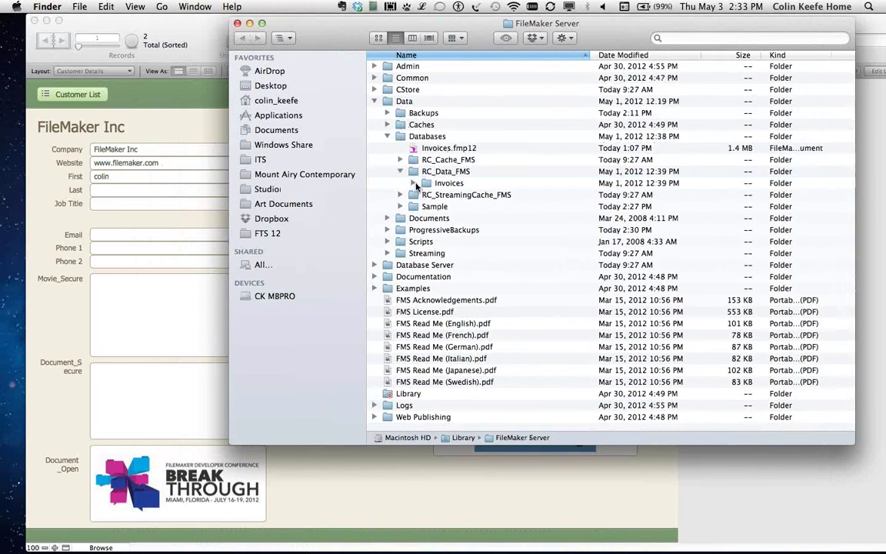
click(413, 183)
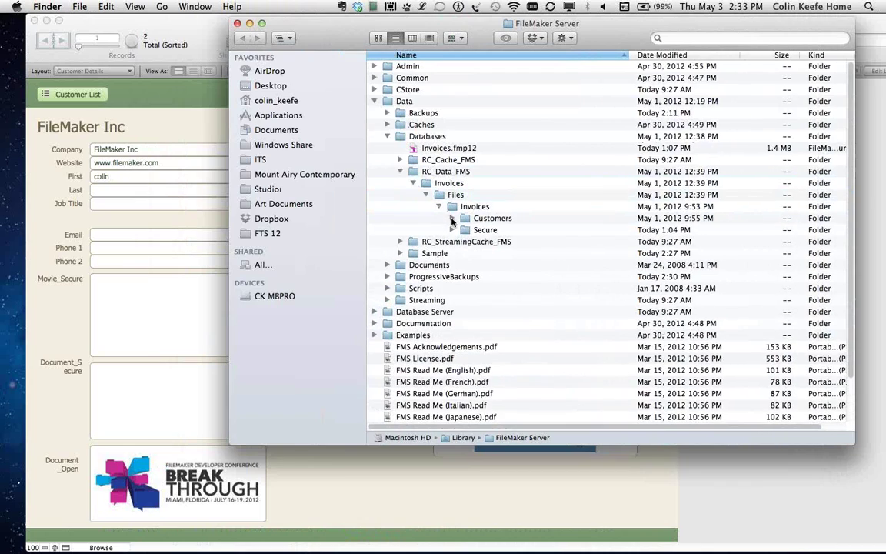
drag(355, 36, 589, 43)
Return to FileMaker Pro, transfer the container data for all three listed fields, and dismiss the transfer summary
click(356, 84)
click(550, 338)
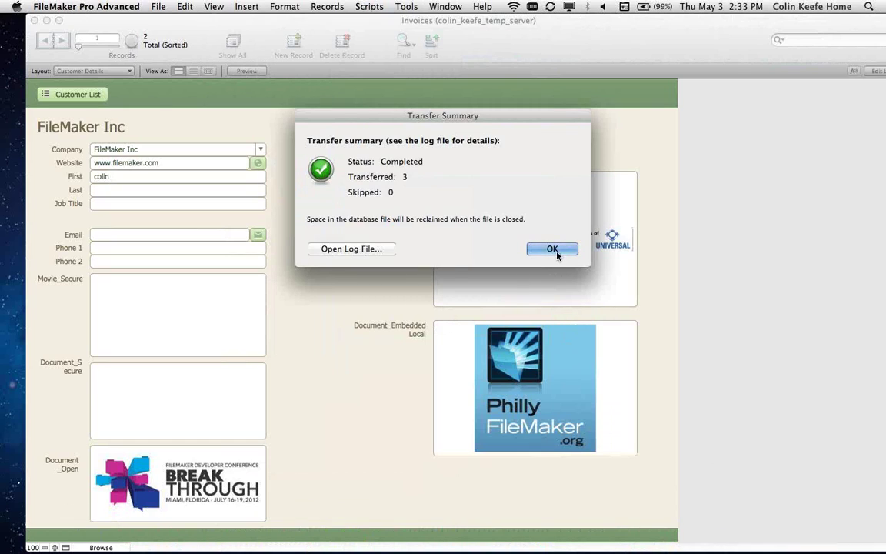
click(552, 248)
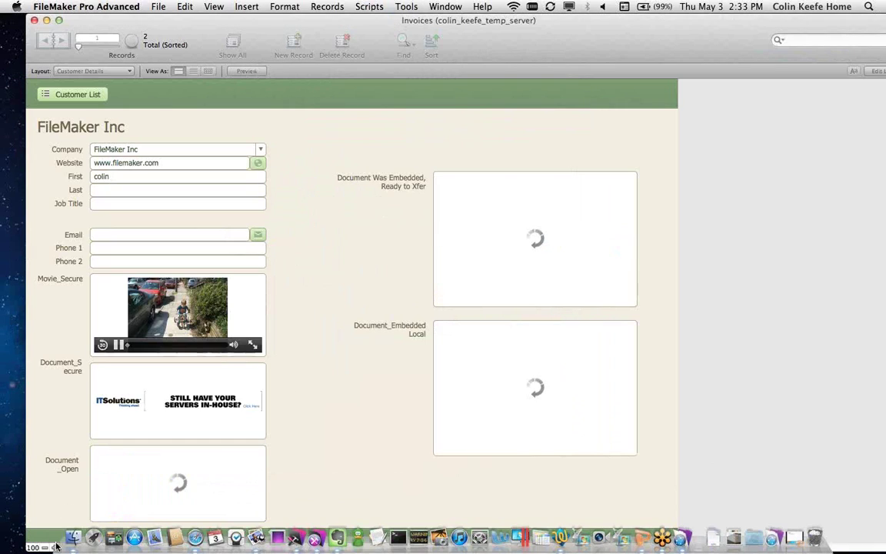
Switch to Finder, expand the Document_Is_Embedded folder under Customers, and select pfm_twitter_badge.jpg
click(73, 537)
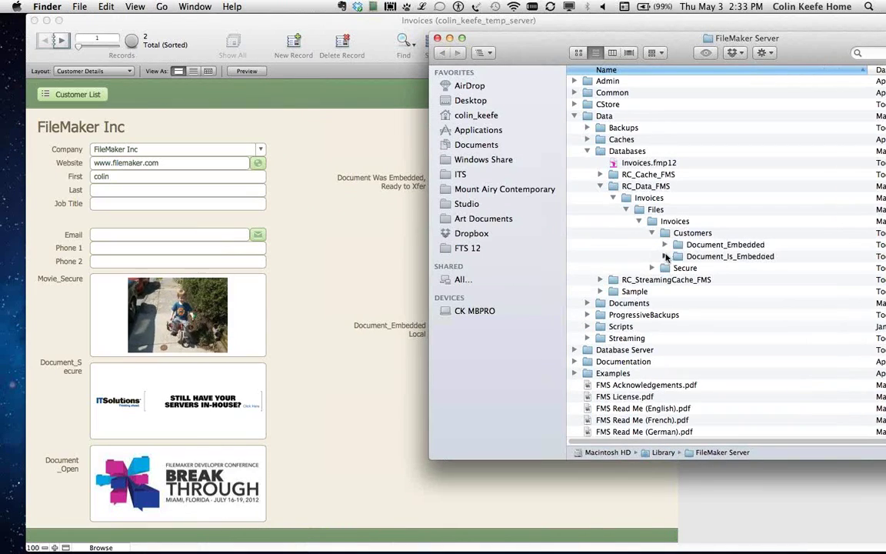
click(666, 256)
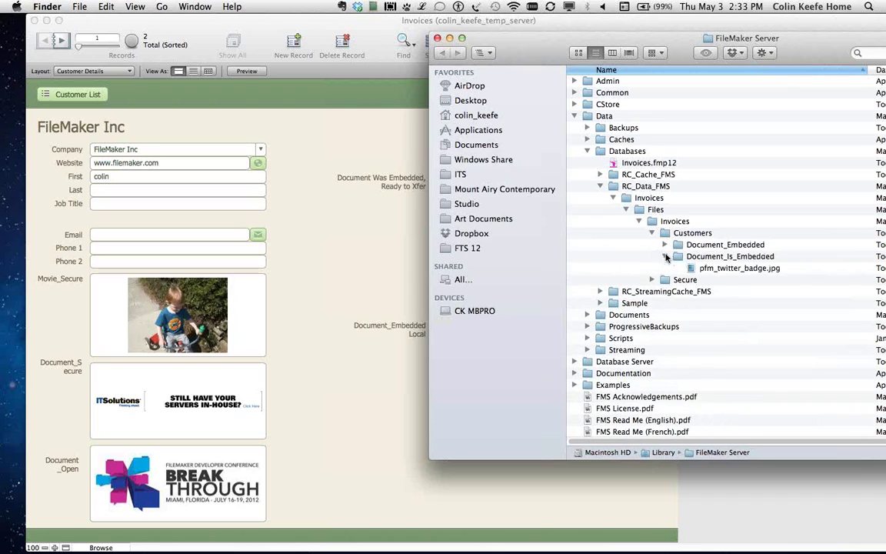
click(730, 268)
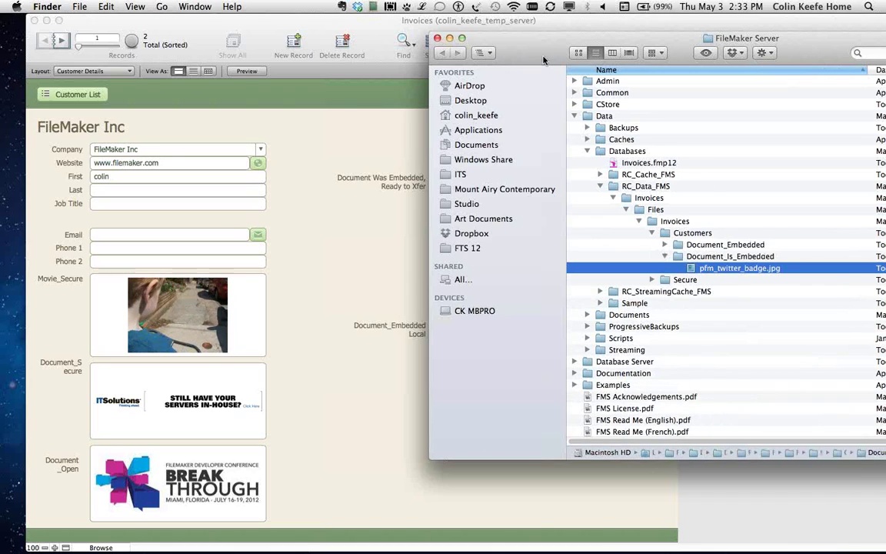
drag(808, 45, 665, 36)
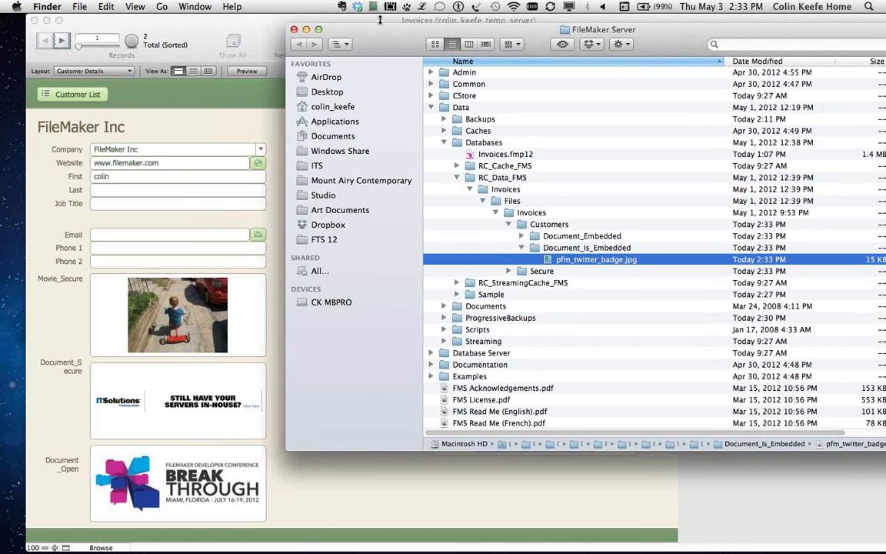
drag(378, 23, 392, 14)
Return to FileMaker Pro and pause the movie playing in the Movie_Secure container field
click(281, 224)
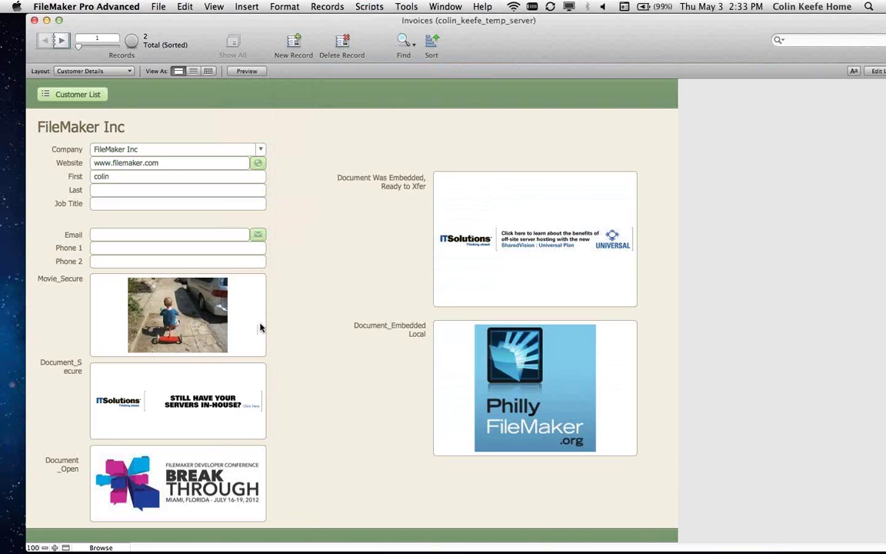
click(119, 345)
click(120, 345)
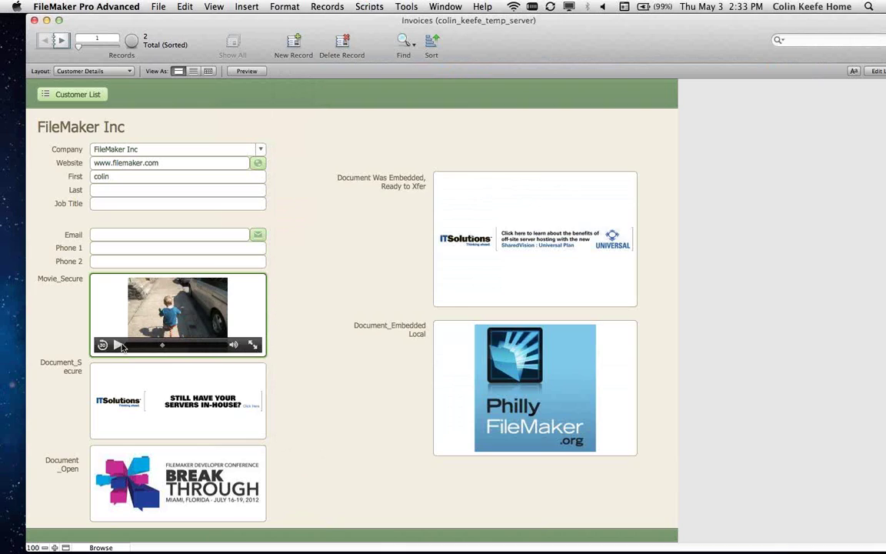
In the layout, keep Movie_Secure optimized for interactive content, turn off automatic playback, and save the layout to view it in Browse mode
key(super+l)
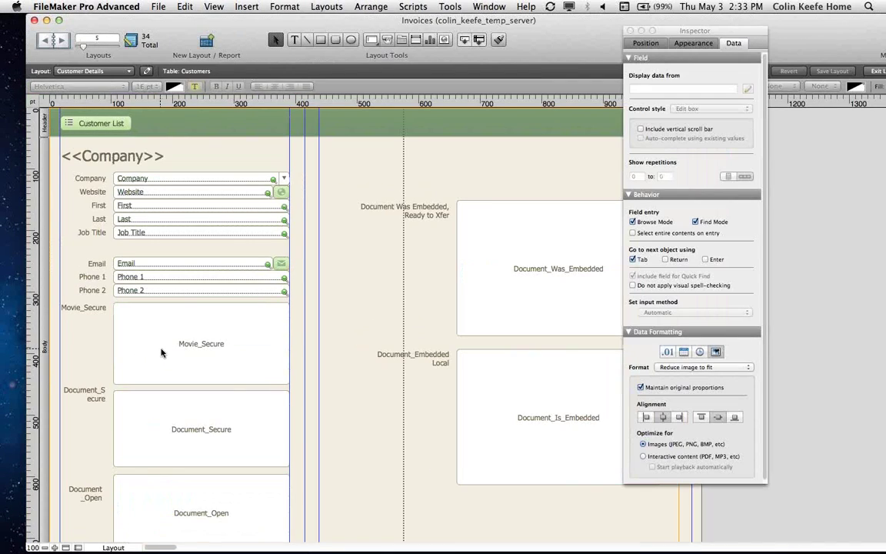
right_click(162, 353)
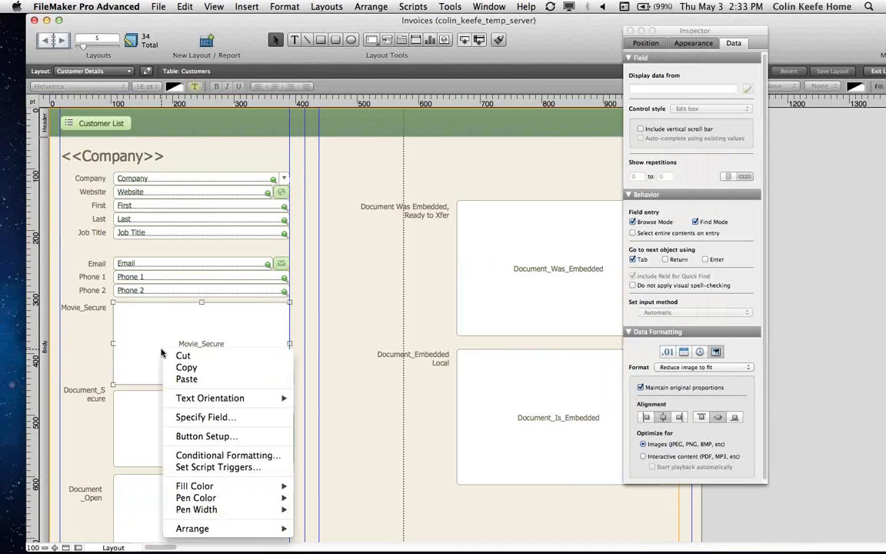
click(649, 350)
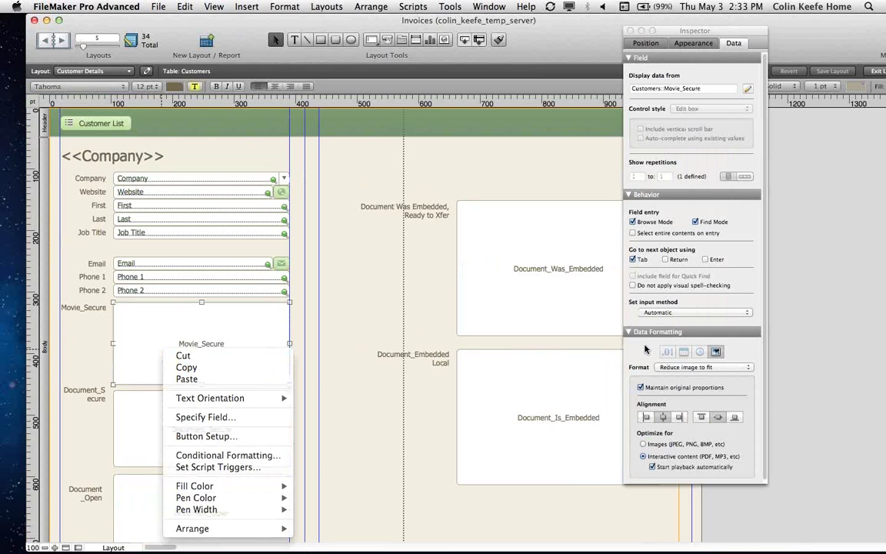
click(663, 445)
click(667, 457)
click(668, 466)
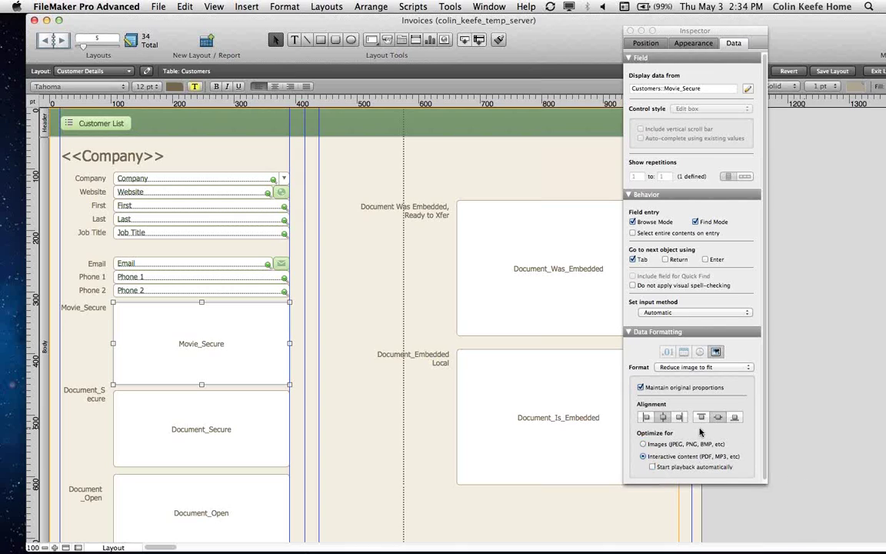
key(super+b)
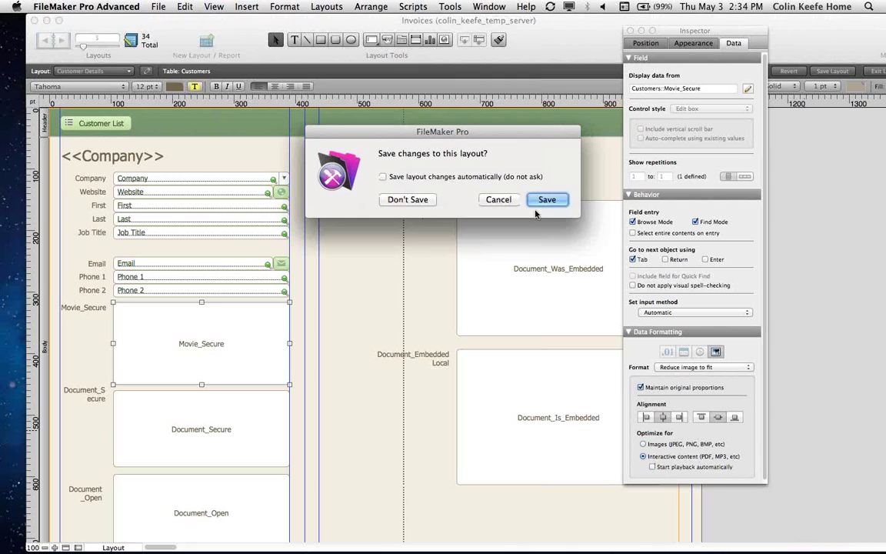
click(544, 201)
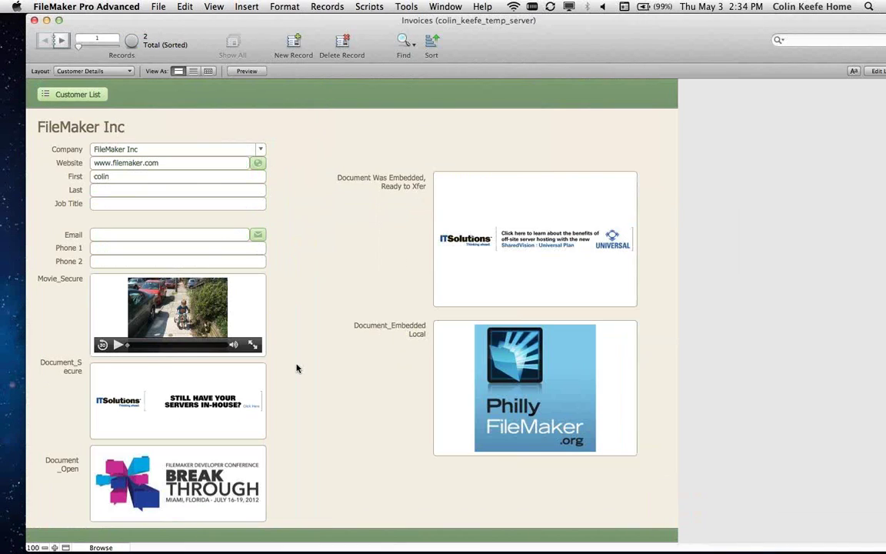
Optimize the Movie_Secure field for images in the layout, then save the changes and return to Browse mode
key(super+l)
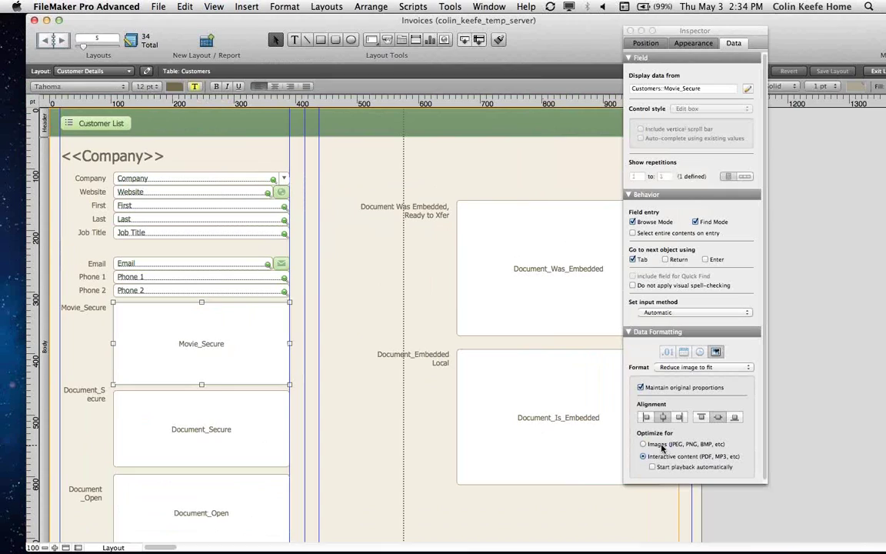
click(661, 446)
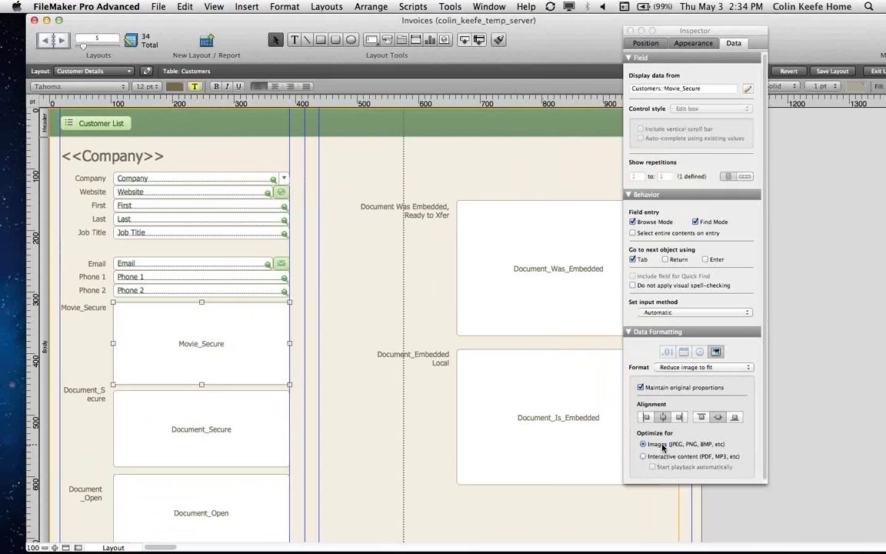
key(super+b)
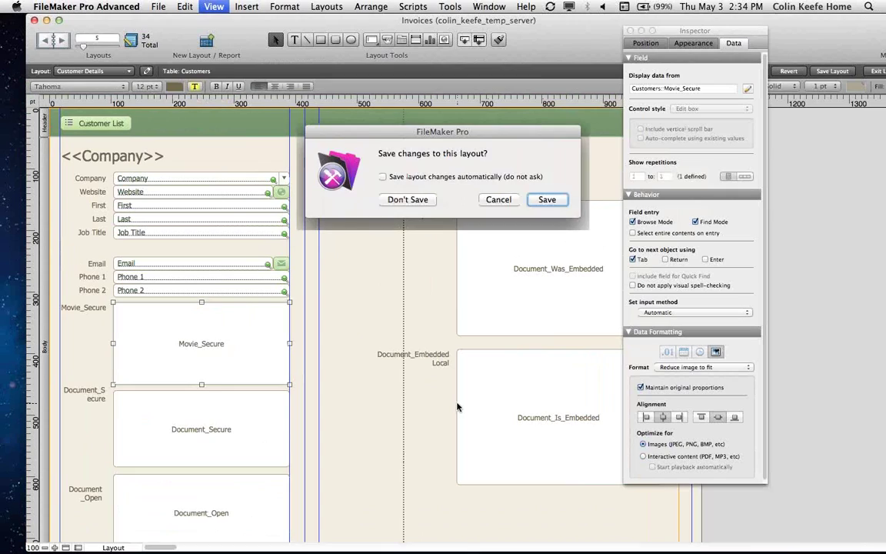
key(Return)
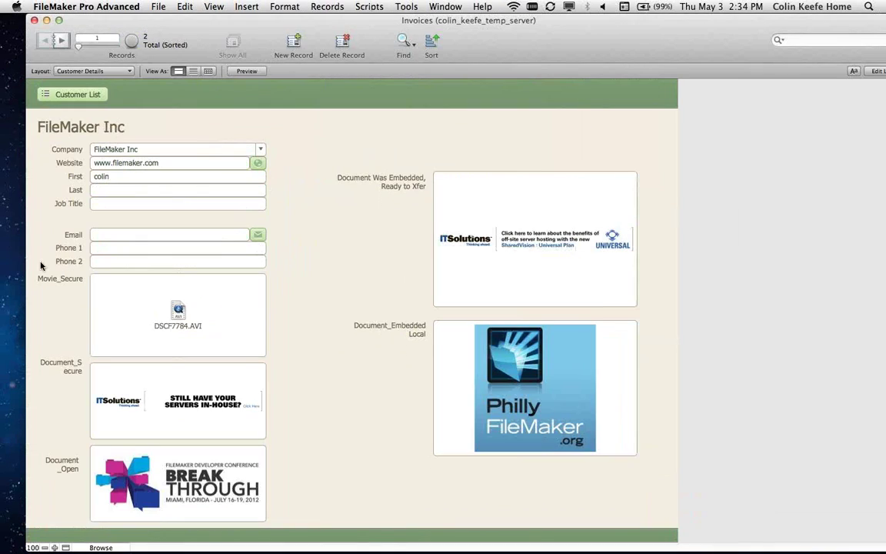
In Layout mode, set the Movie_Secure field to be optimized for interactive content with playback starting automatically
key(super+l)
click(227, 319)
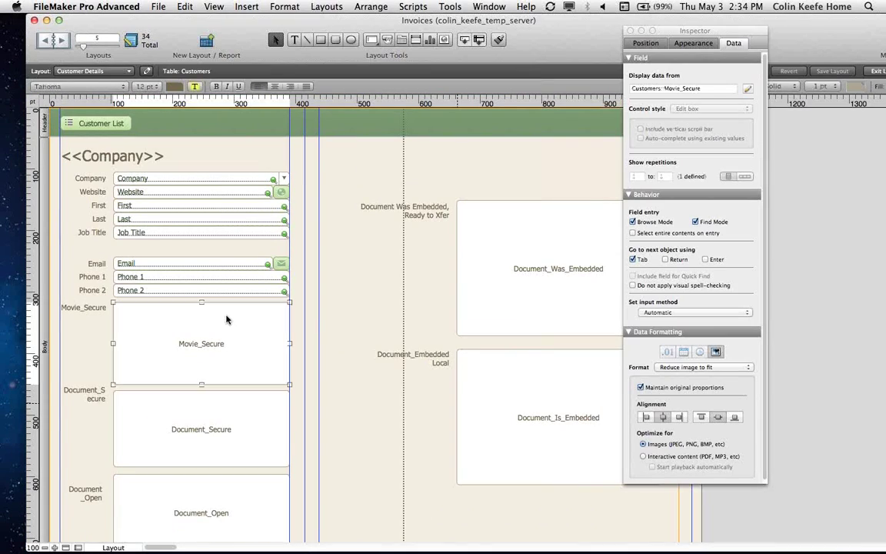
click(697, 457)
click(696, 467)
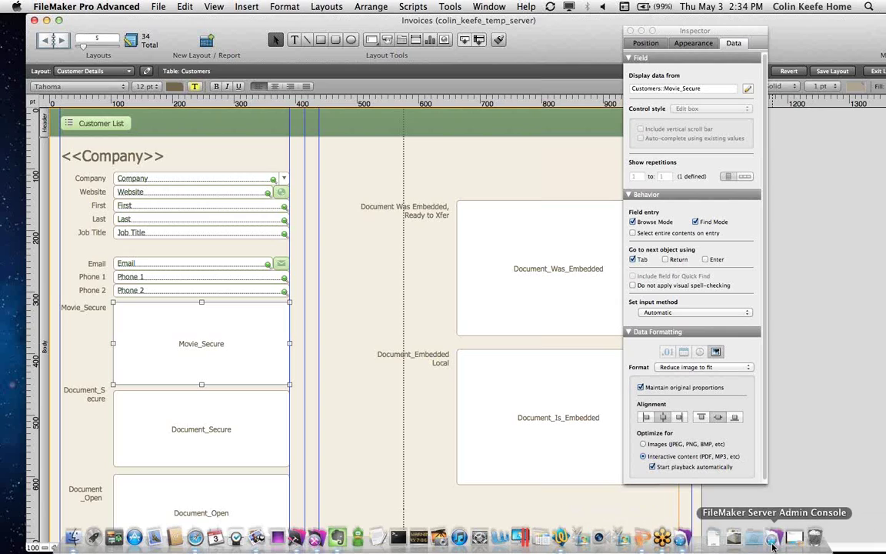
Switch to the FileMaker Server Admin Console, review the Database Server security and secure connection settings, and return to FileMaker Pro
click(773, 547)
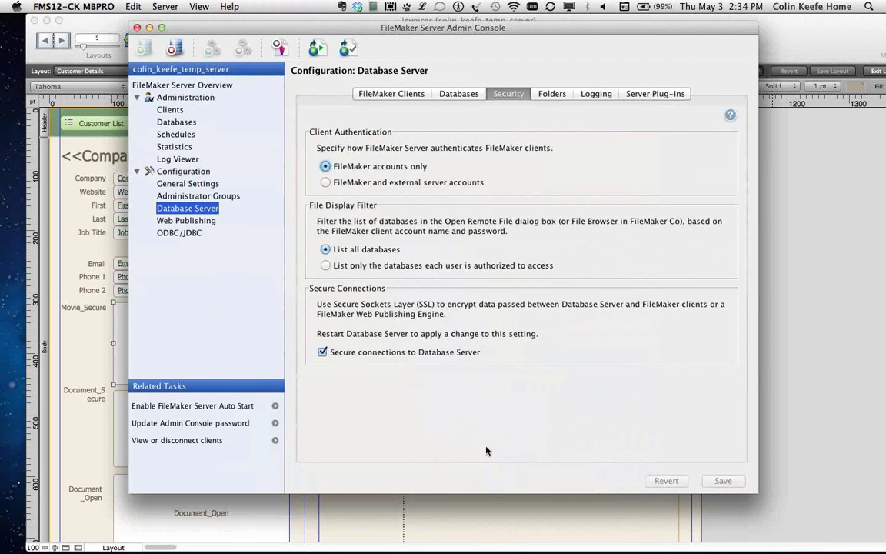
click(508, 527)
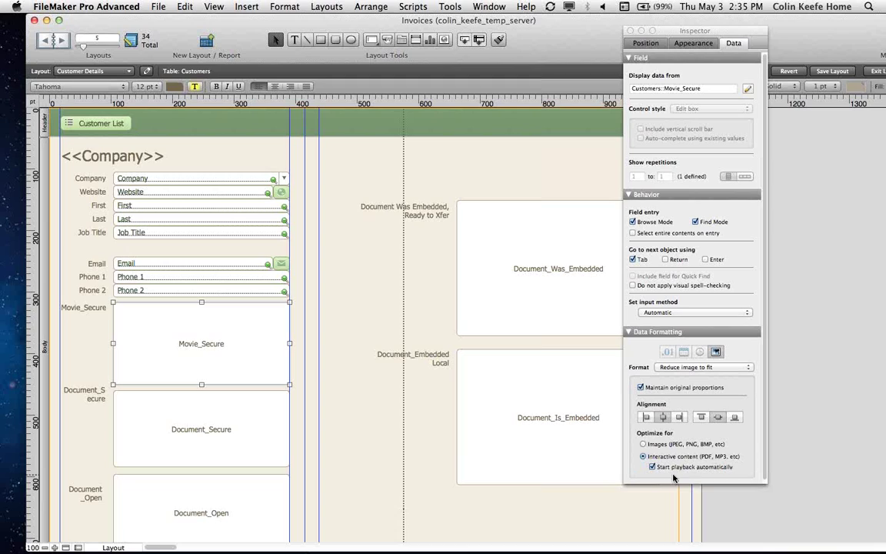
click(761, 540)
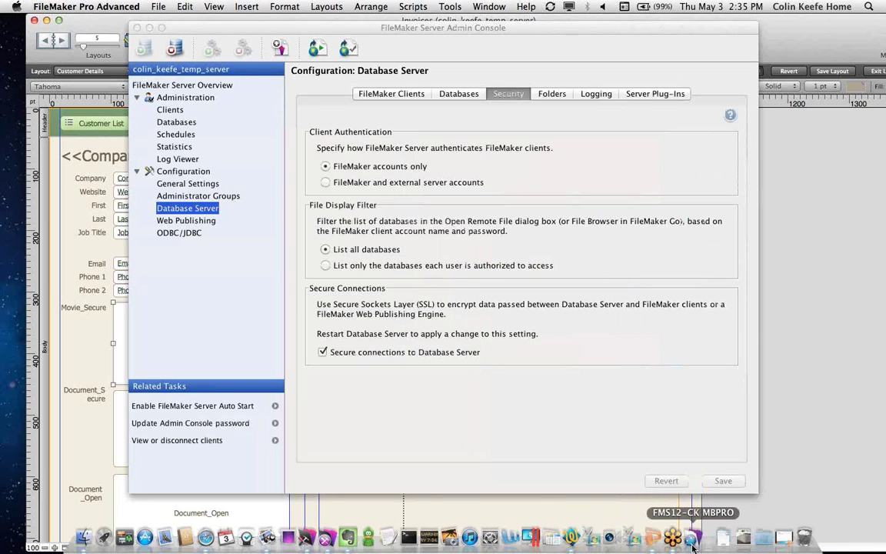
click(799, 415)
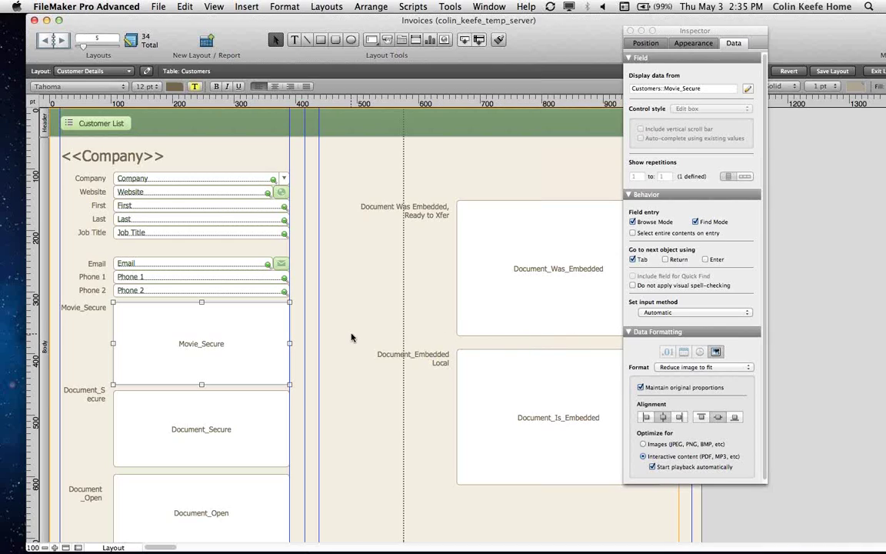
click(330, 343)
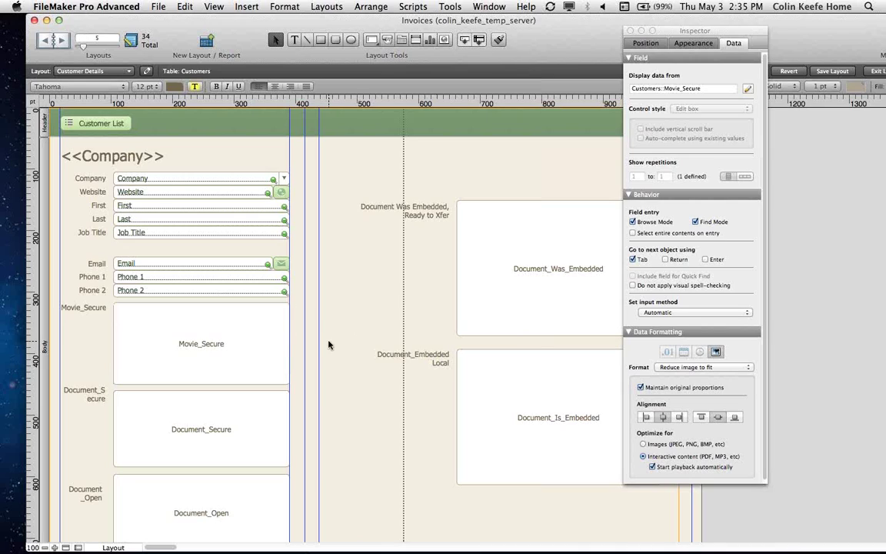
click(206, 347)
right_click(205, 348)
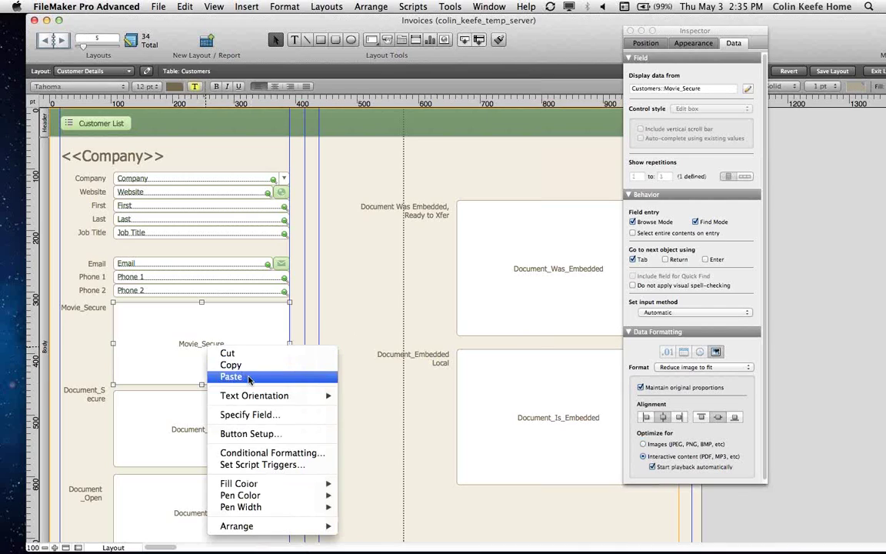
click(225, 329)
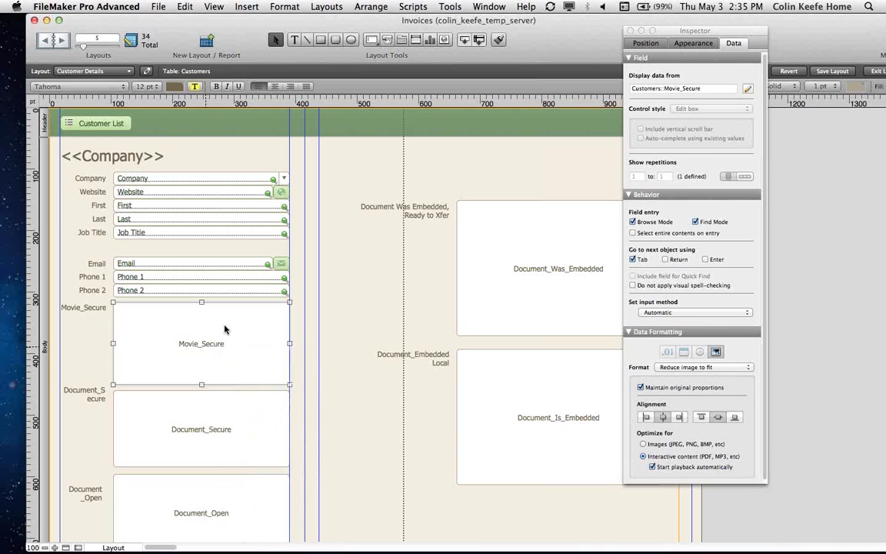
Review the thumbnail generation and storage options in the Manage Containers settings, then close them without changes
click(157, 6)
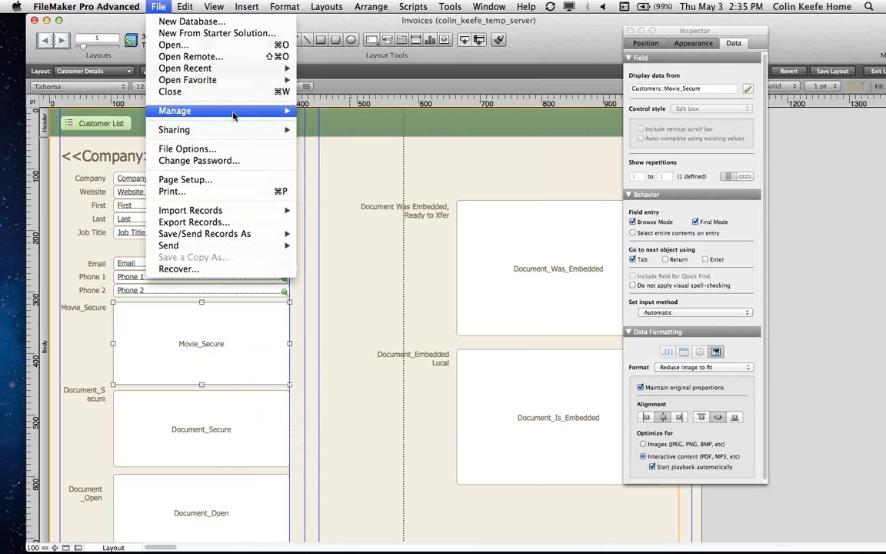
mouse_move(229, 112)
click(332, 180)
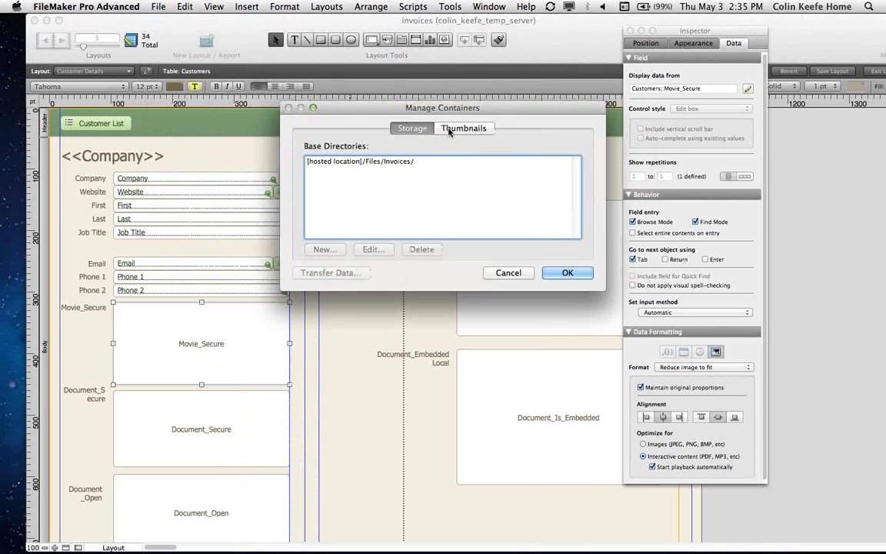
click(464, 130)
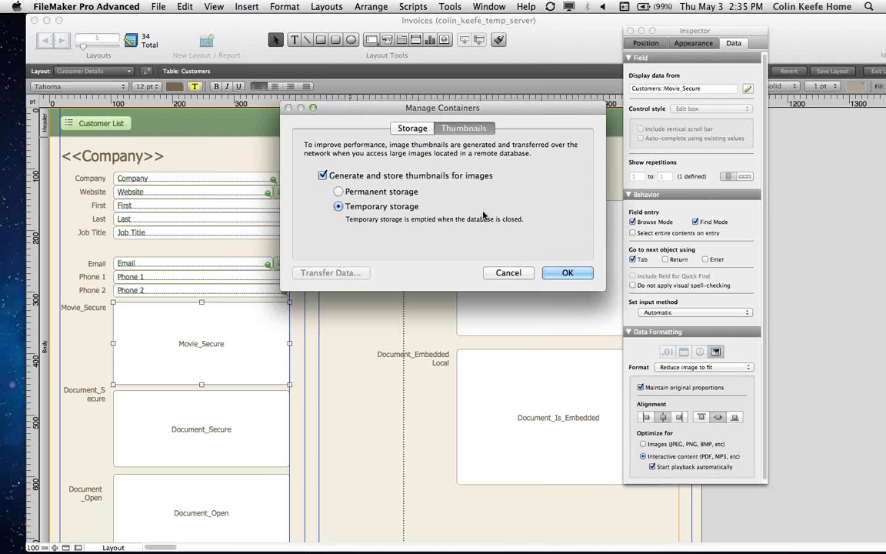
drag(348, 107, 299, 106)
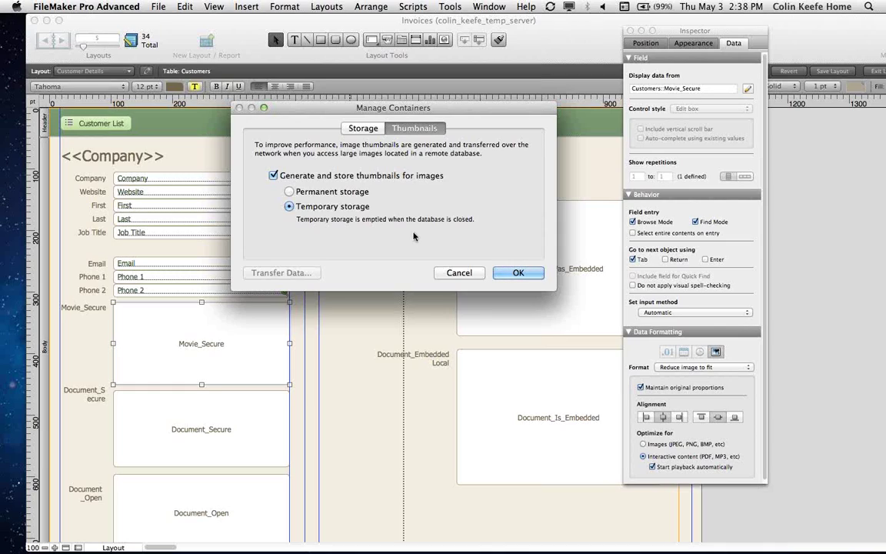
click(455, 274)
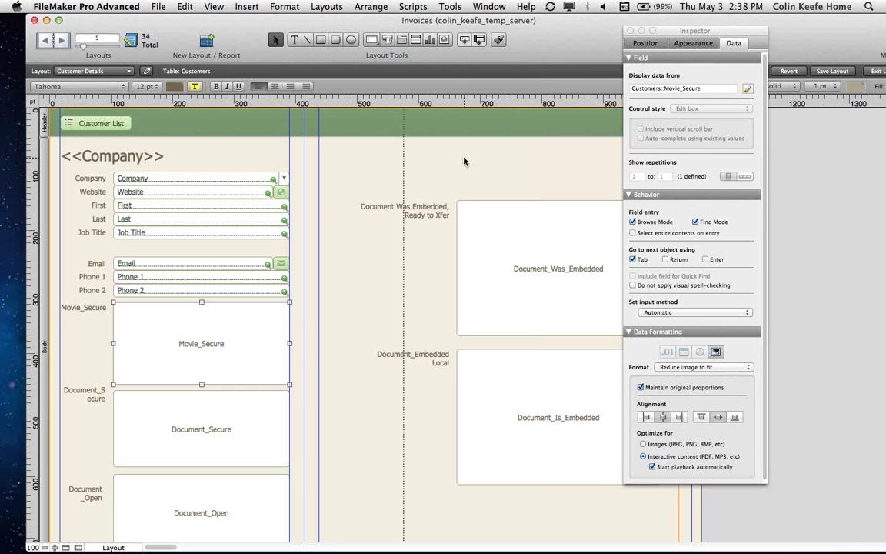
Switch to the FileMaker Server Admin Console to view the Database Server security settings, and return to FileMaker Pro
mouse_move(693, 547)
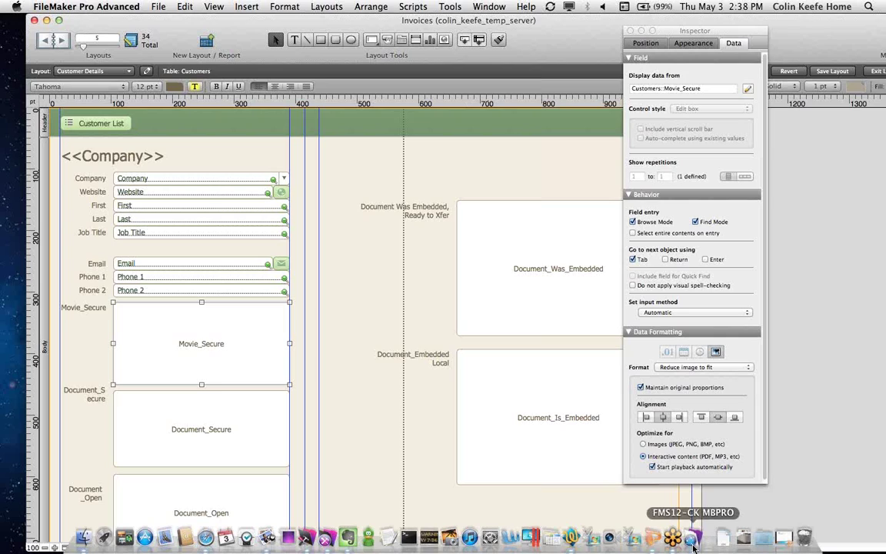
click(693, 547)
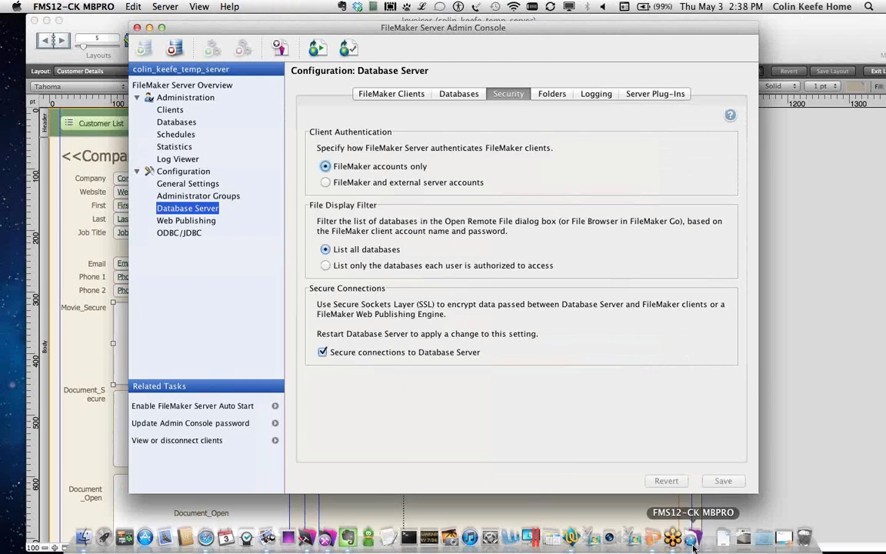
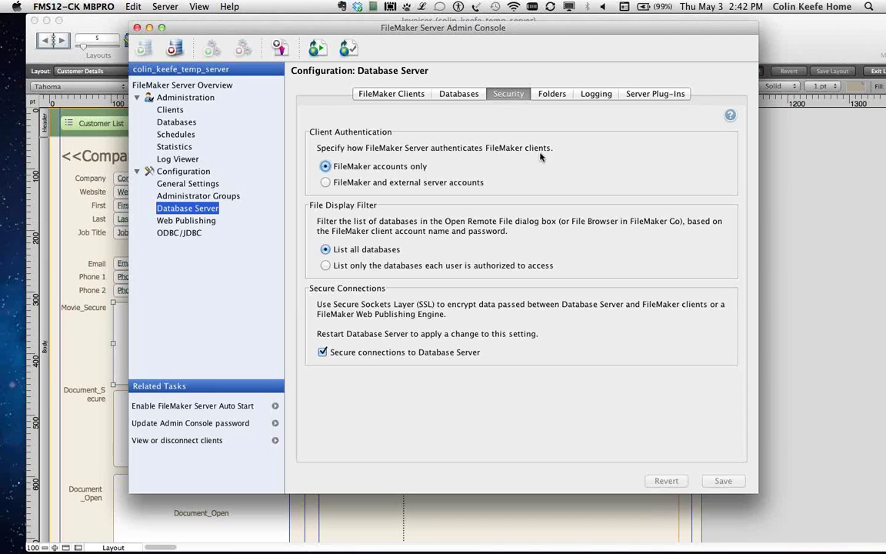
click(753, 19)
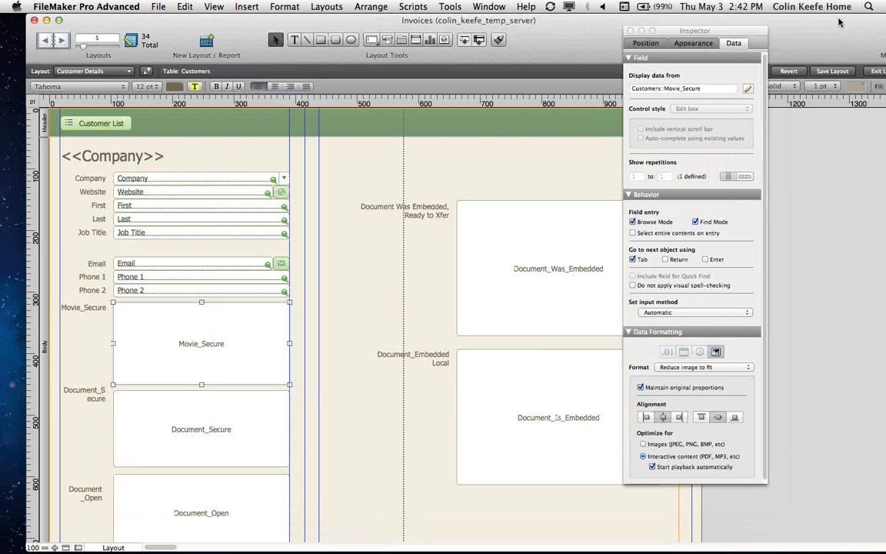
Hide FileMaker Pro and, in the Finder, expand the Daily_2012-04-08_2300 backup's RC_Data_FMS folders down to the contents of Secure
key(super+h)
click(799, 21)
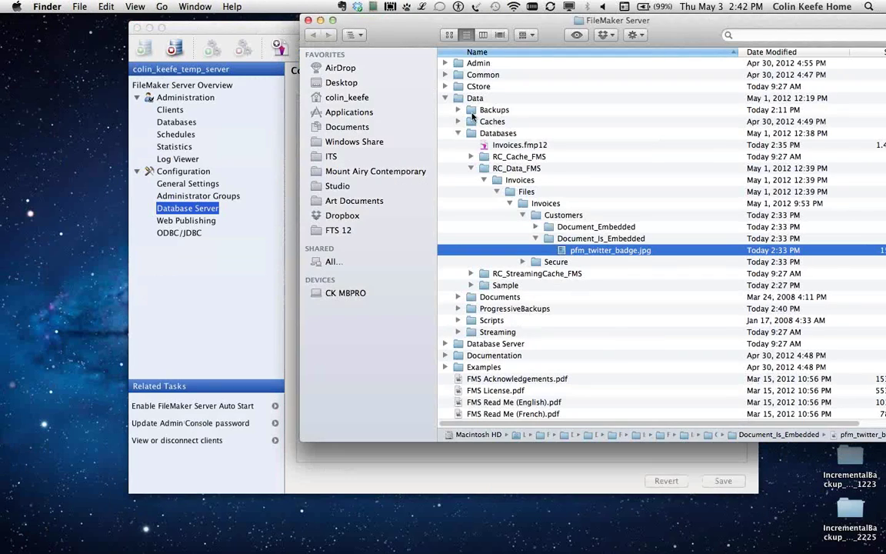
click(458, 110)
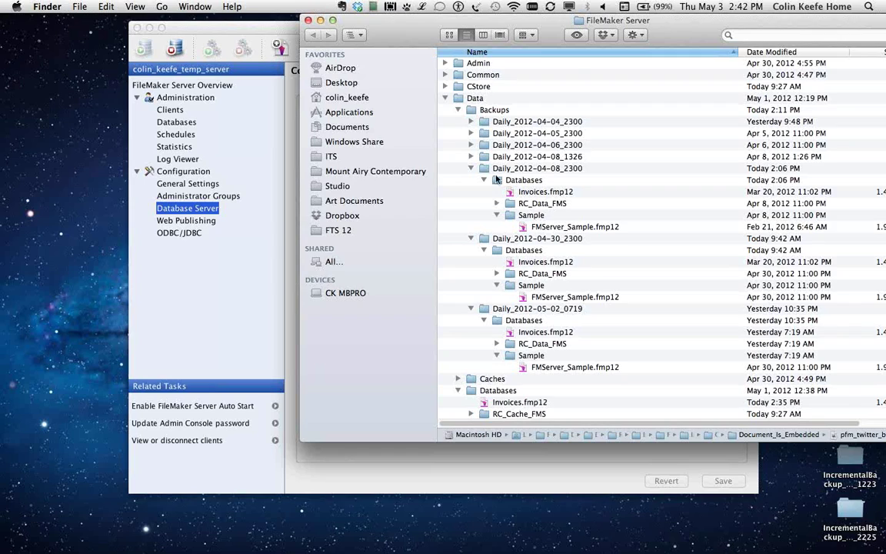
drag(672, 37, 590, 38)
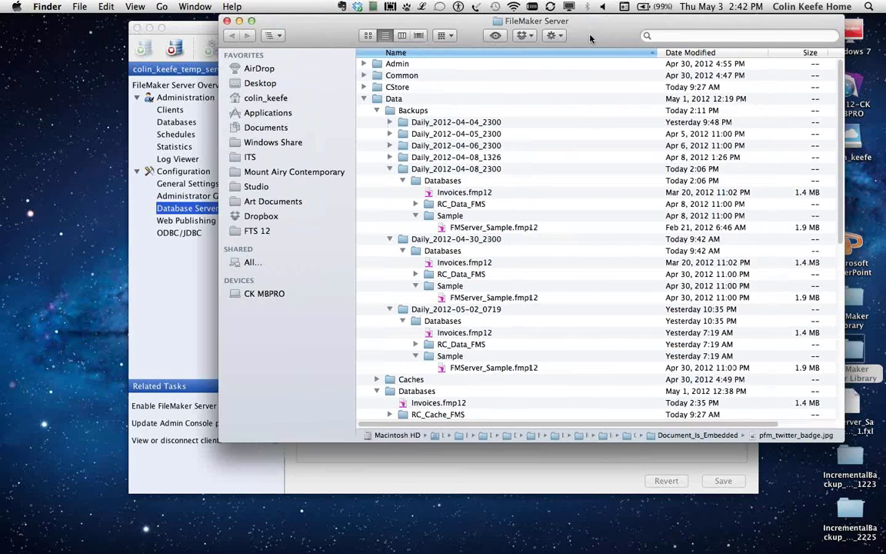
click(416, 204)
click(429, 216)
click(441, 228)
click(454, 240)
click(466, 251)
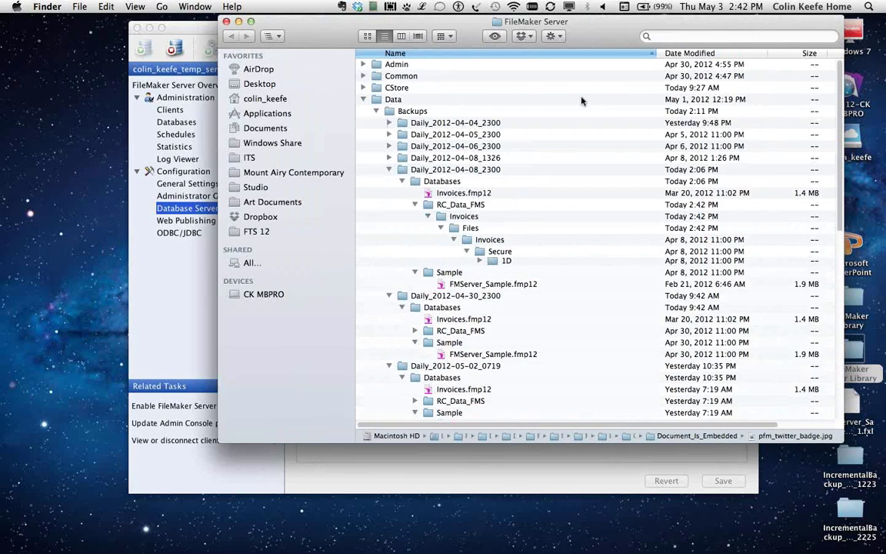
Collapse that backup's Databases folder, inspect RC_Data_FMS inside the Daily_2012-04-30_2300 backup, and collapse that backup as well
click(402, 180)
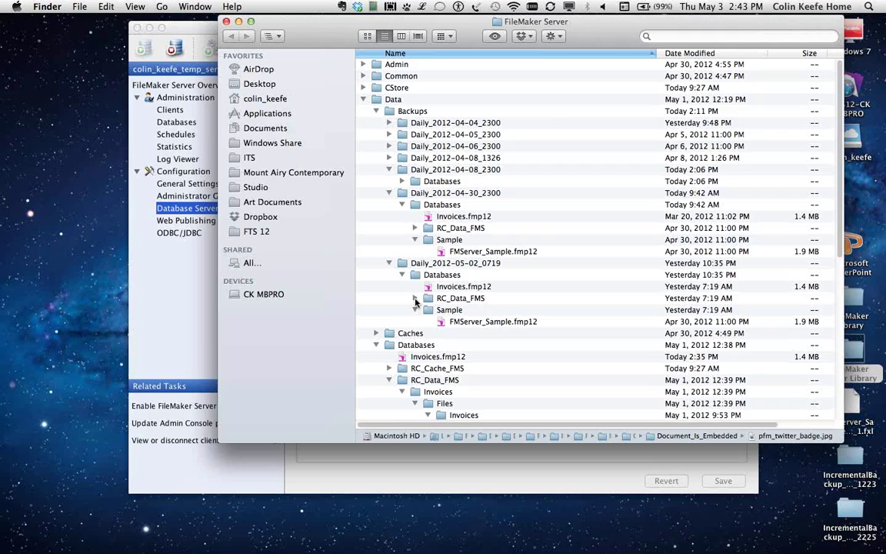
click(414, 229)
click(427, 240)
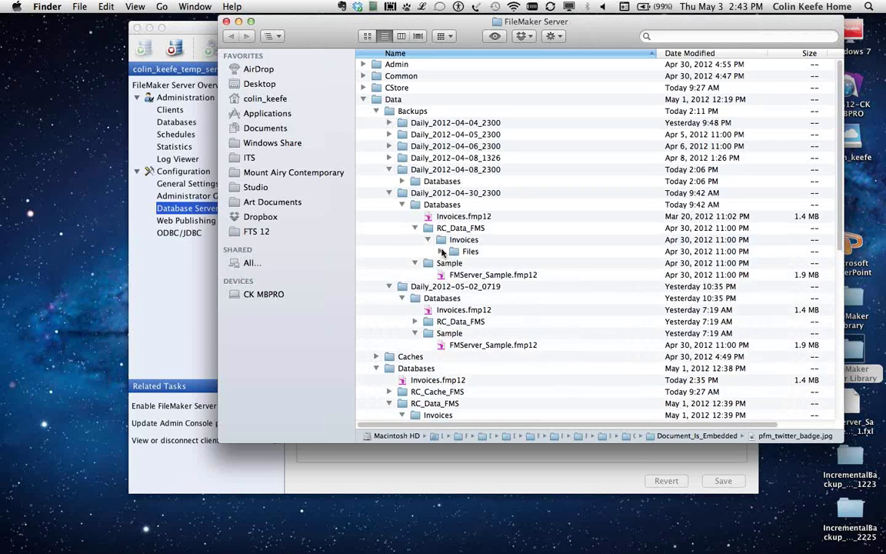
click(388, 193)
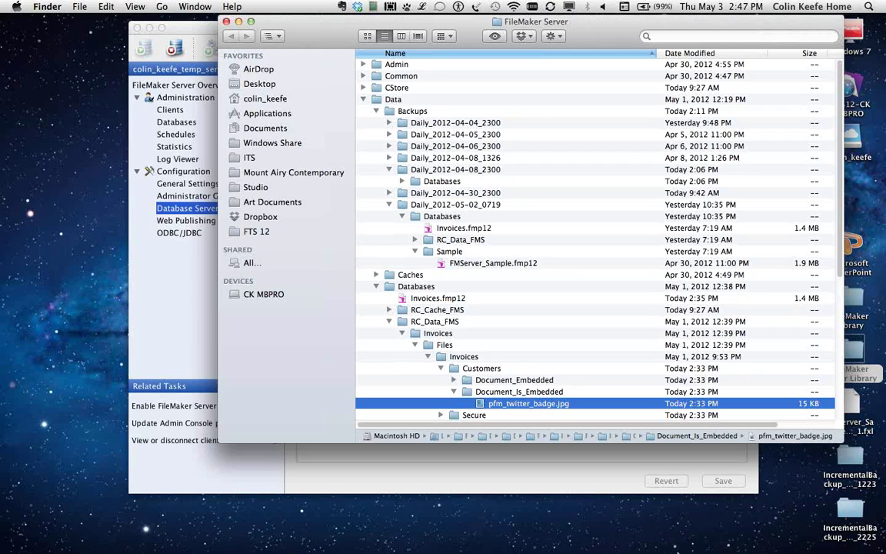
Switch to FileMaker Pro Advanced and create a field named document_open_text in the Customers table
mouse_move(785, 547)
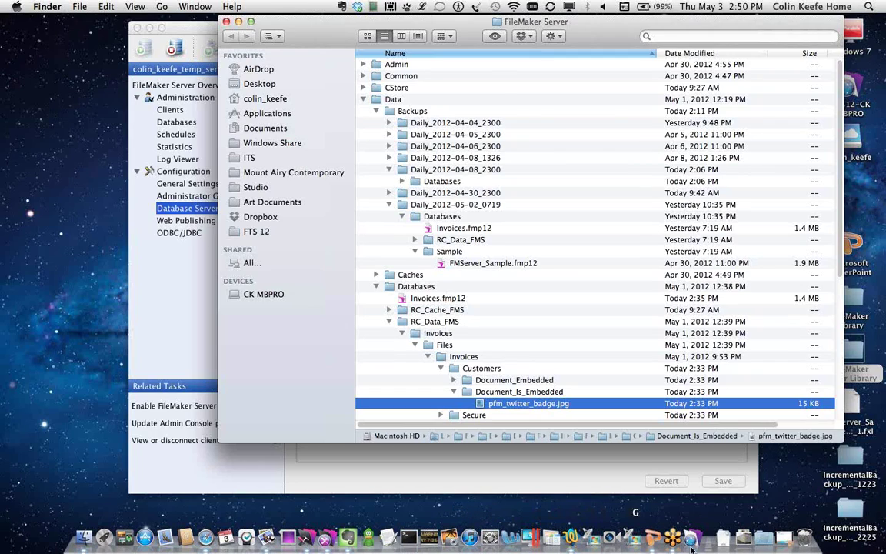
click(326, 538)
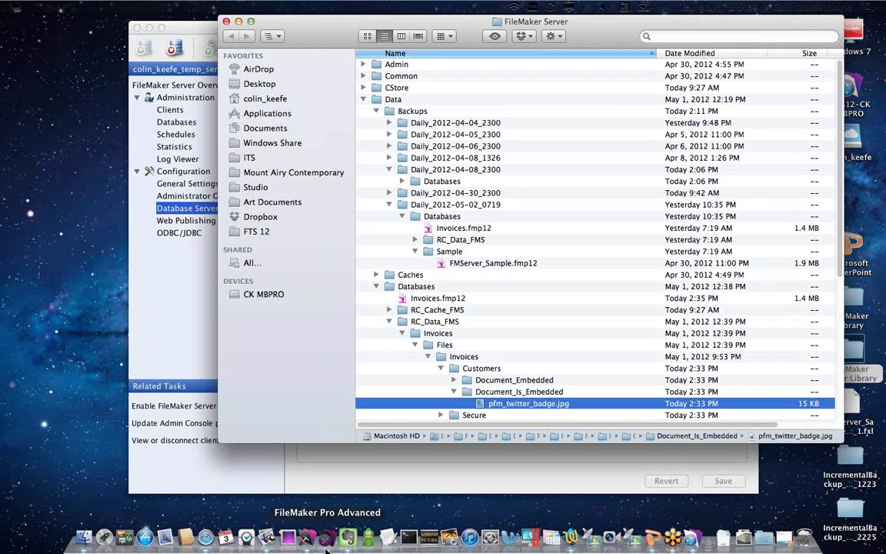
click(358, 297)
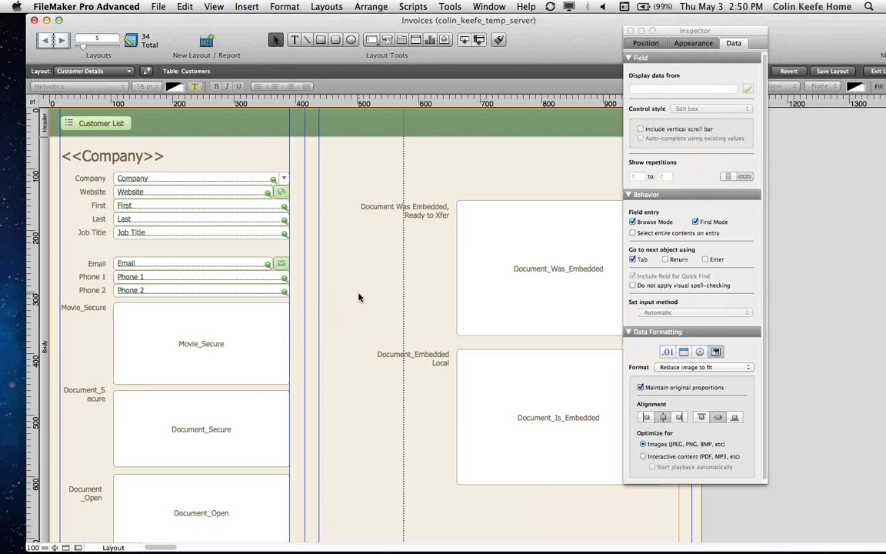
key(super+shift+d)
text(Mov)
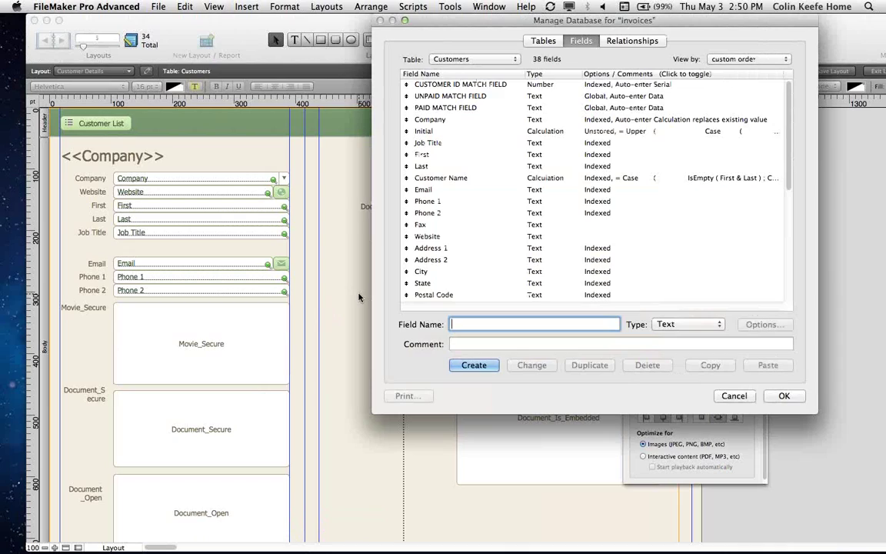
key(BackSpace)
key(BackSpace)
key(BackSpace)
text(jdocument_open_text)
click(474, 366)
Change the document_open_text field's type to Calculation and confirm the conversion
key(super+l)
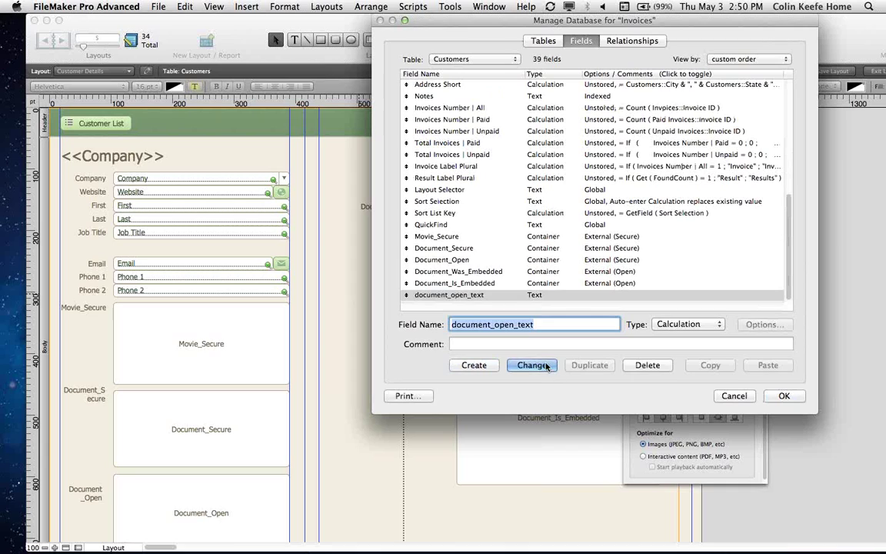
key(Return)
key(Return)
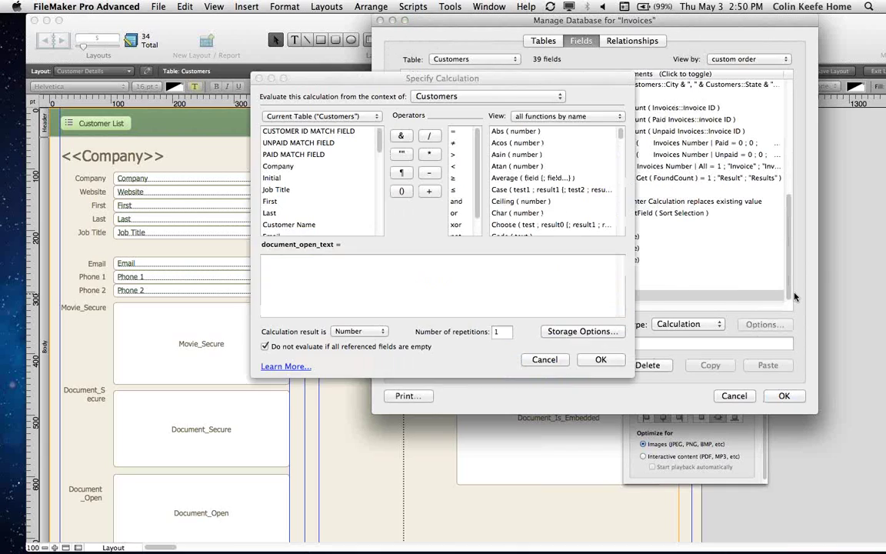
Define document_open_text as getastext(Document_Open) with a Text result, and save the database changes
scroll(339, 154, down, 10)
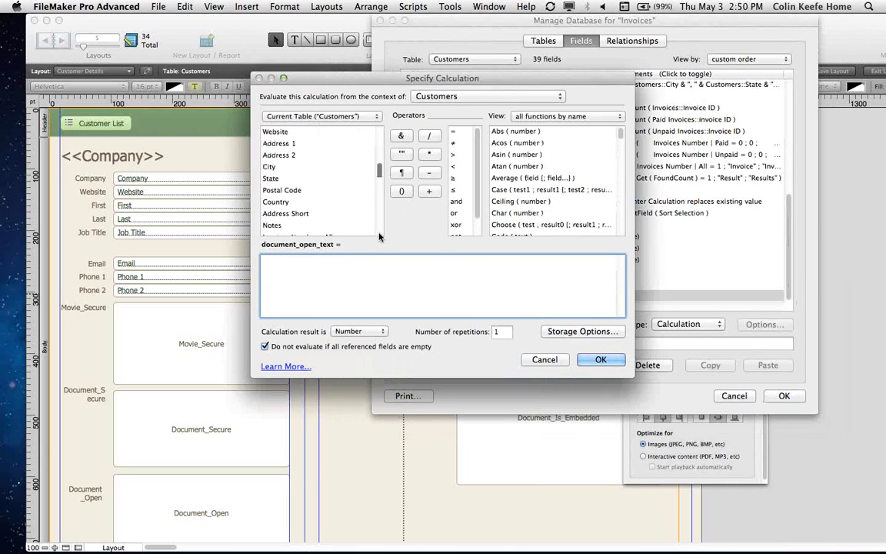
click(289, 194)
click(323, 279)
text(getax)
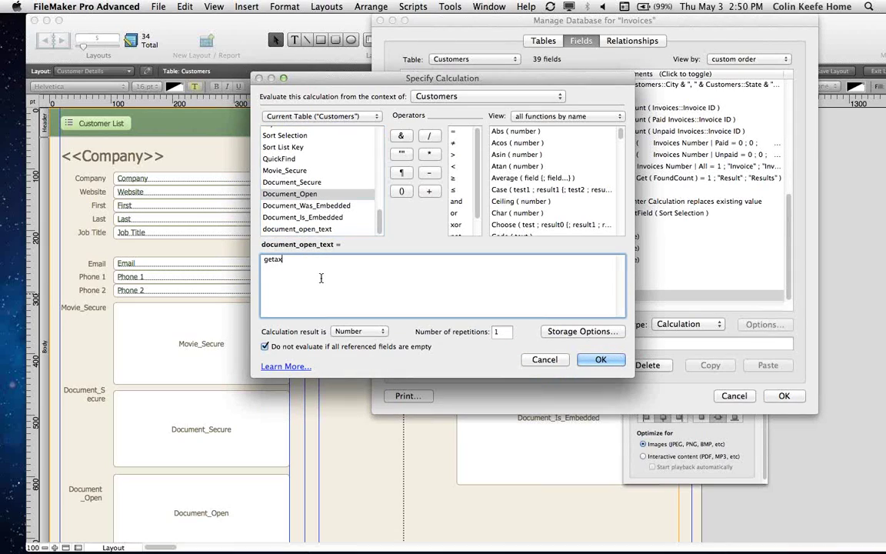
key(BackSpace)
text(stext())
double_click(304, 194)
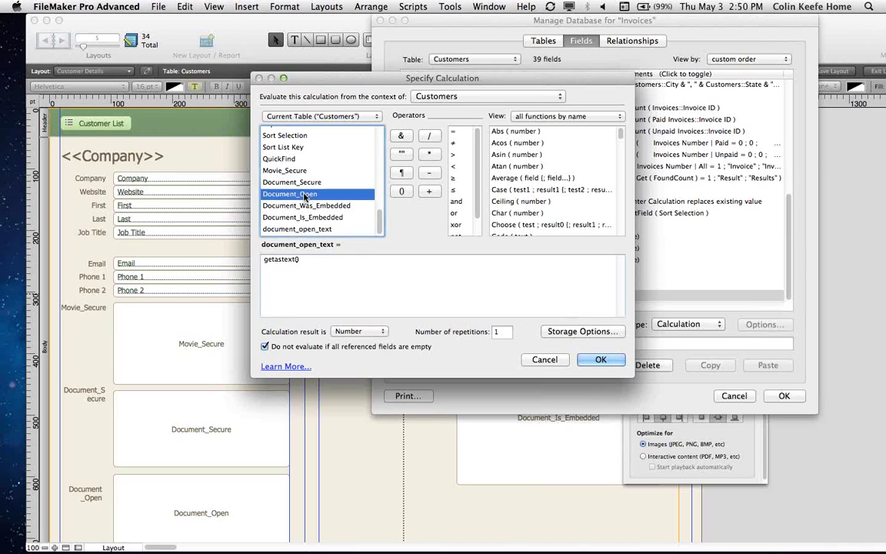
click(355, 331)
click(346, 317)
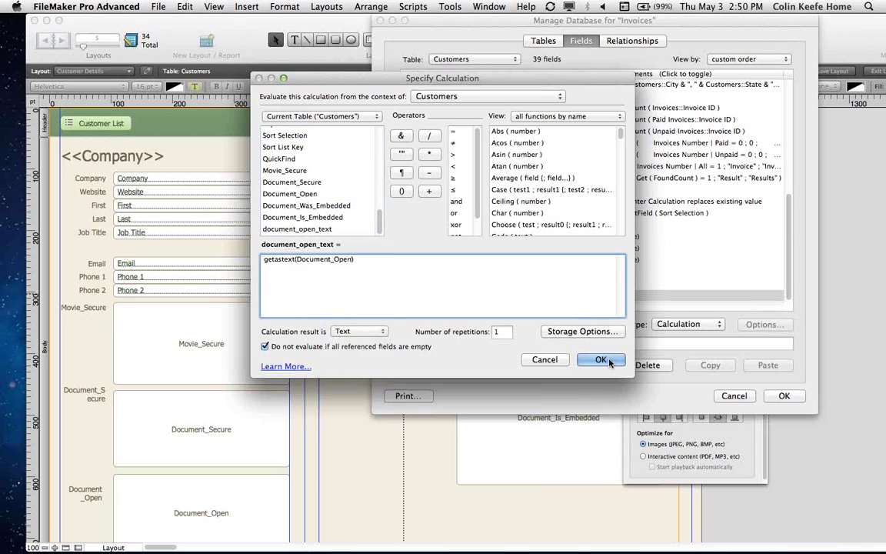
click(607, 360)
click(784, 397)
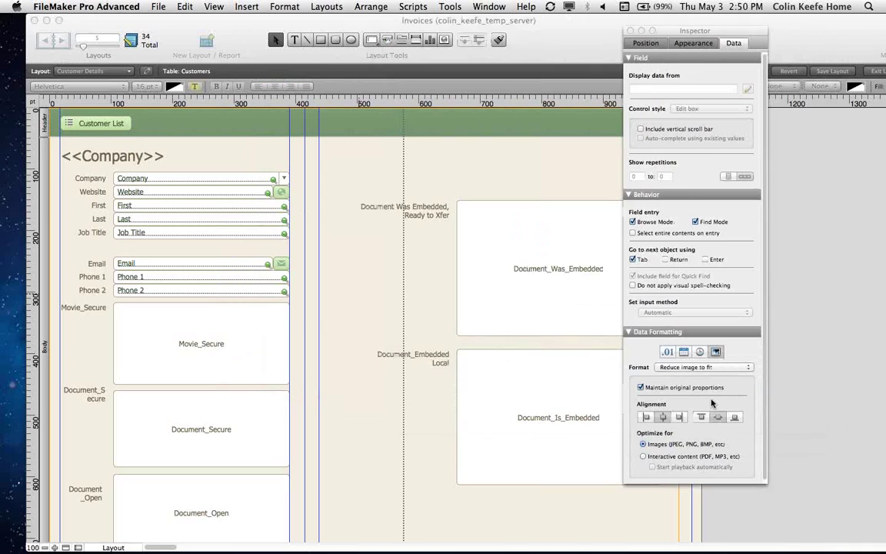
Move the document_open_text field below the Document_Is_Embedded container, save the layout, and return to Browse mode
scroll(379, 297, down, 5)
drag(188, 454, 538, 437)
key(super+b)
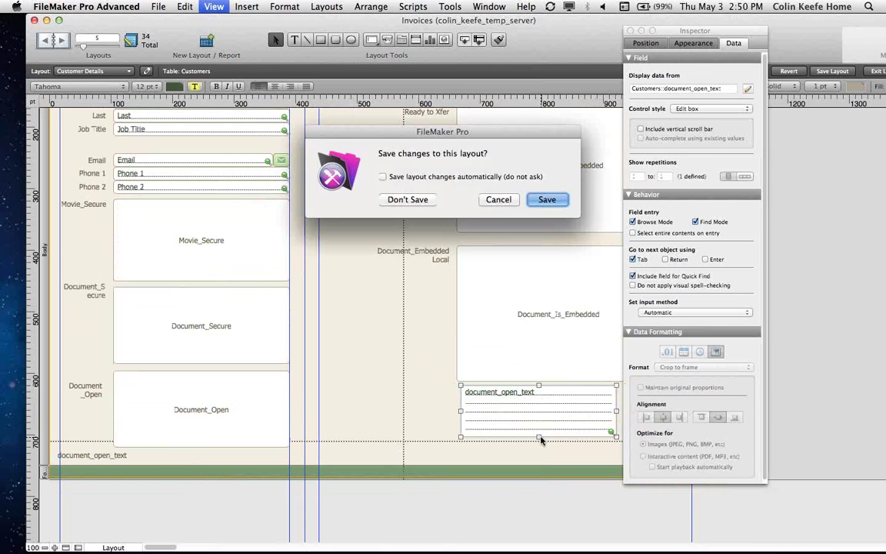
click(547, 199)
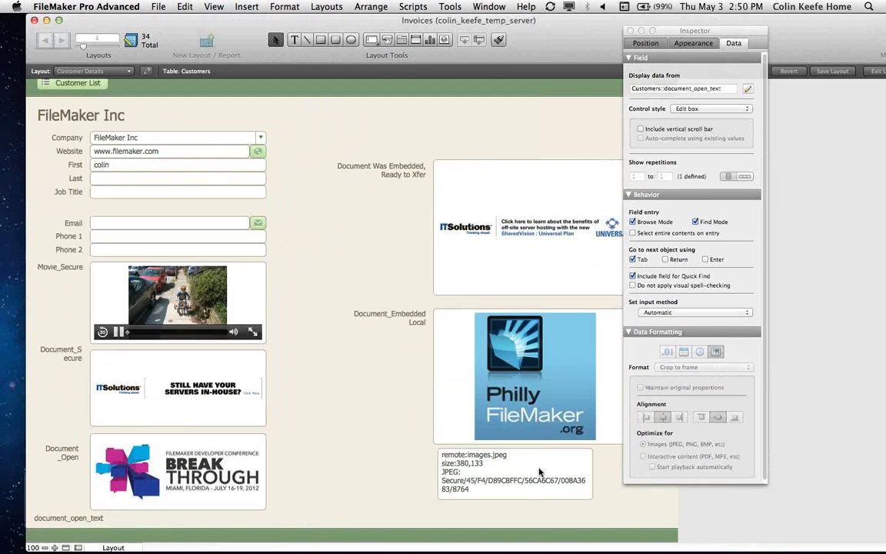
Highlight the storage path in the document_open_text field to examine it, then leave the field
click(521, 492)
drag(512, 490, 440, 483)
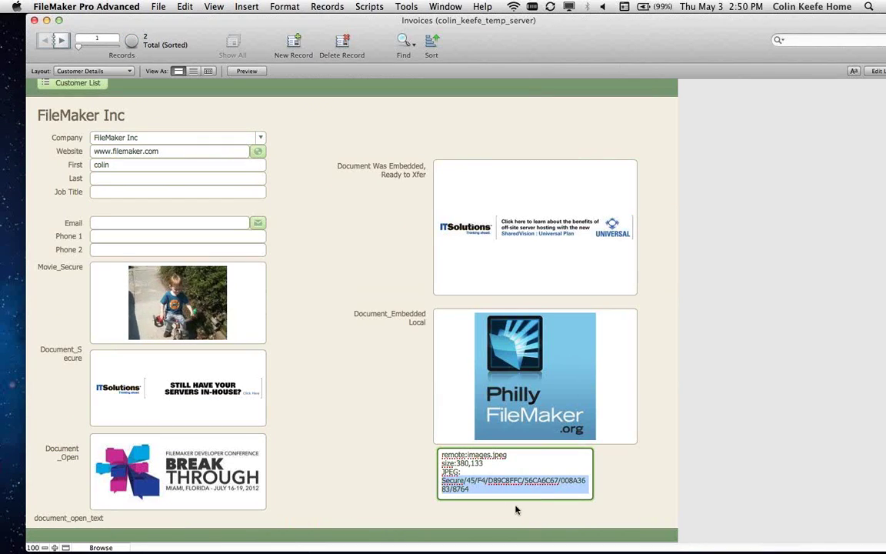
click(369, 484)
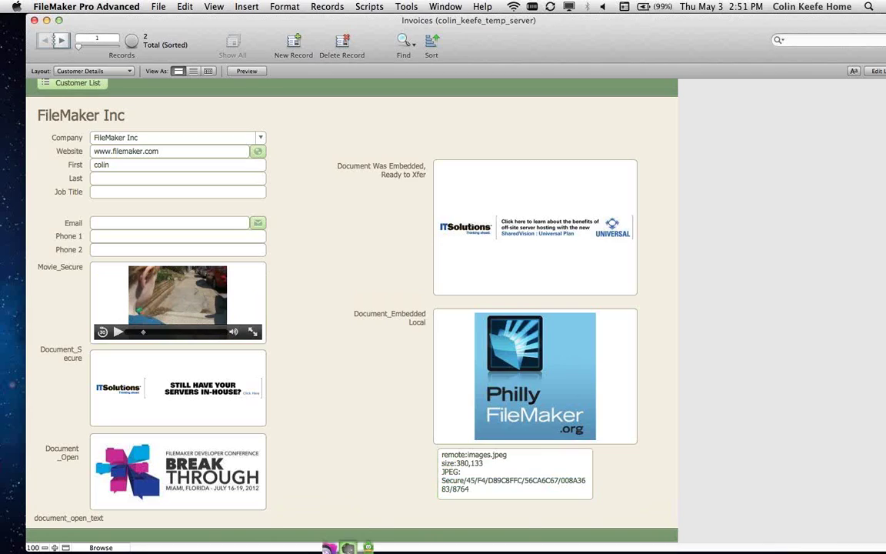
mouse_move(347, 538)
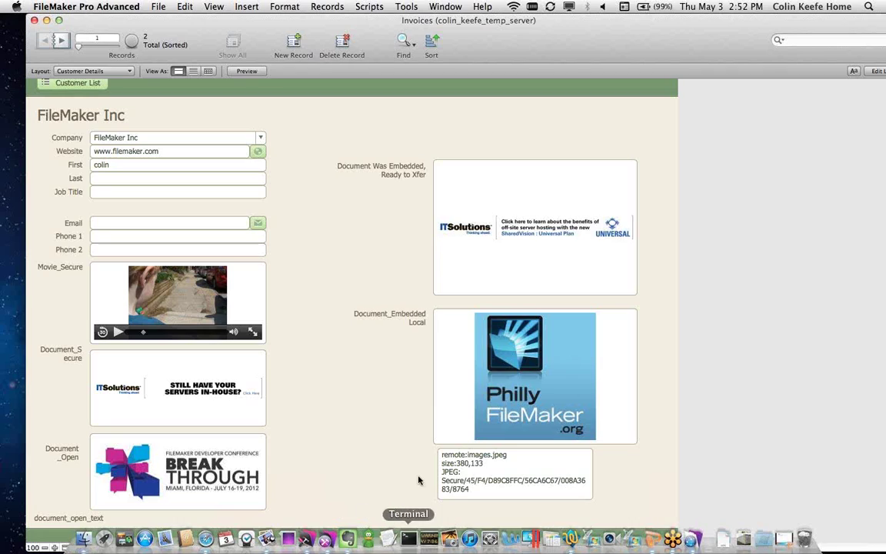
Open the container management settings to examine the thumbnail storage options, then cancel without changing them
click(157, 6)
mouse_move(165, 108)
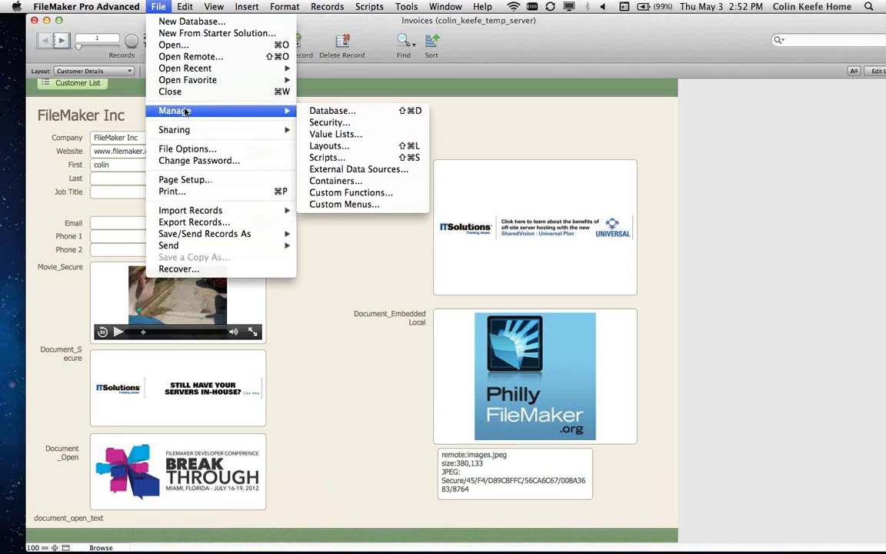
click(403, 181)
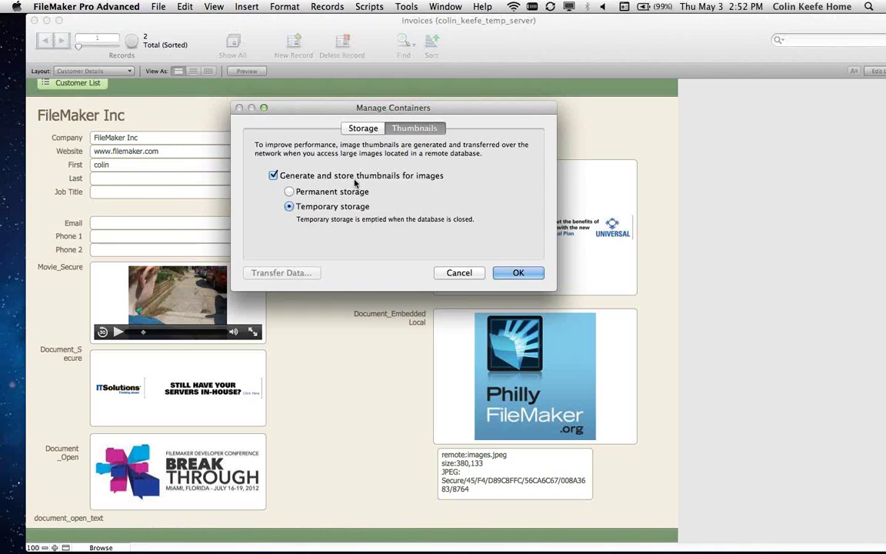
click(457, 274)
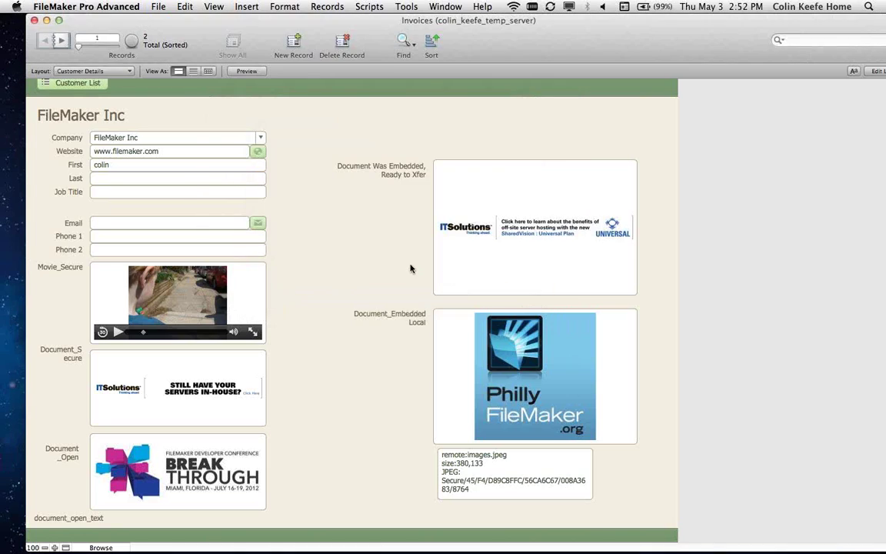
Enter Layout mode and select the Document_Secure container to examine its image and interactive content optimization options
key(super+l)
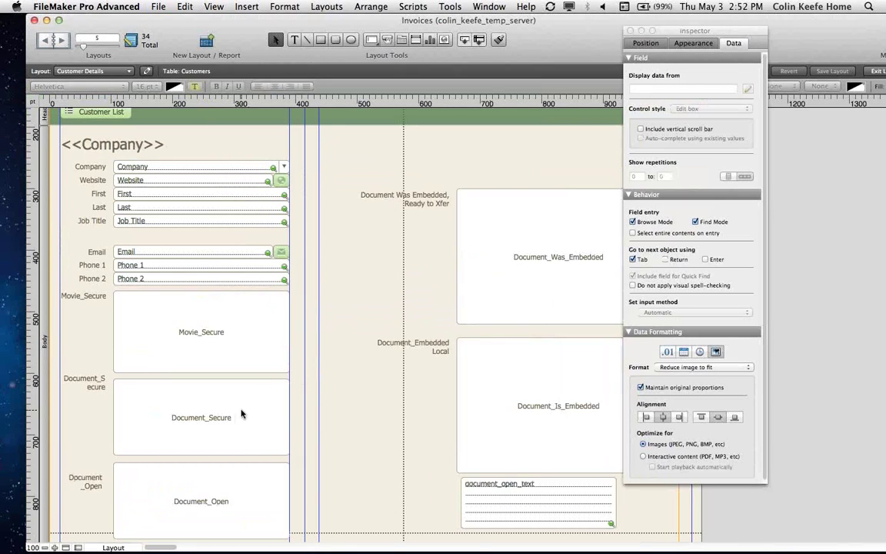
right_click(242, 407)
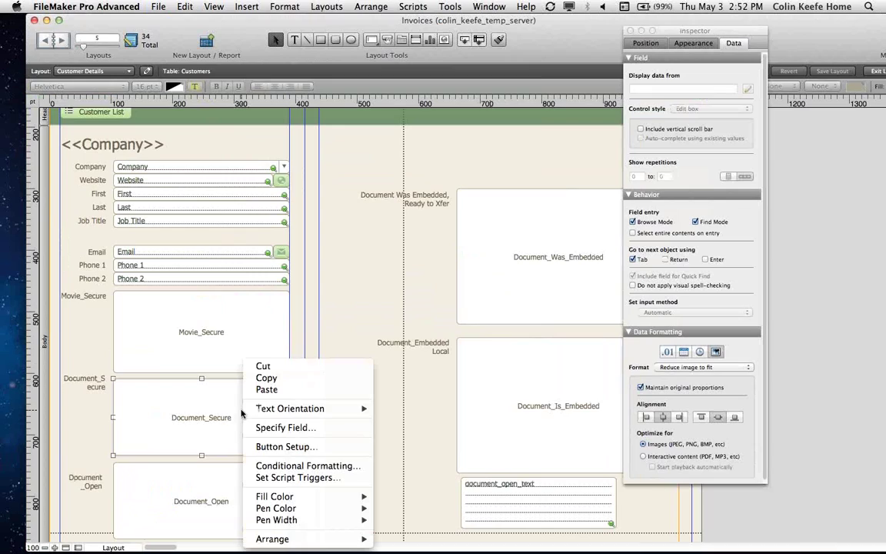
click(401, 257)
click(644, 444)
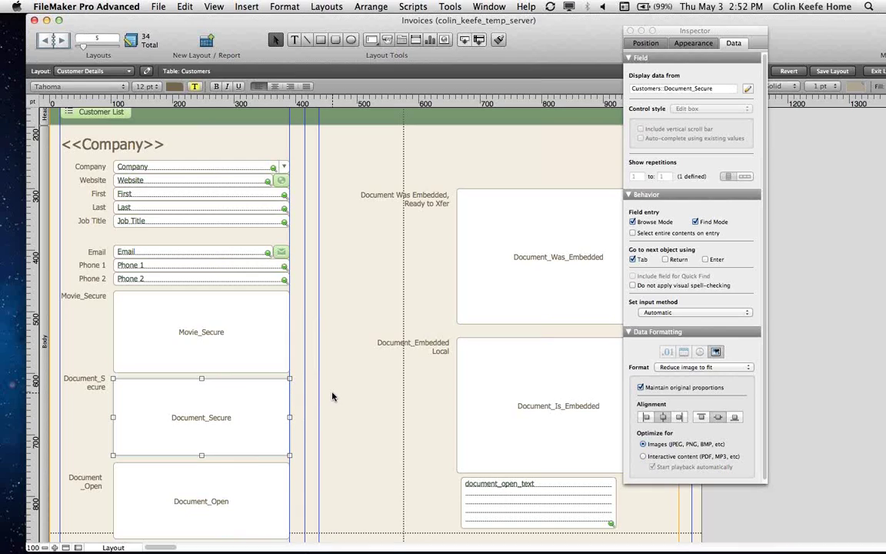
Start a new script in Manage Scripts and look through the available script steps by category
click(413, 6)
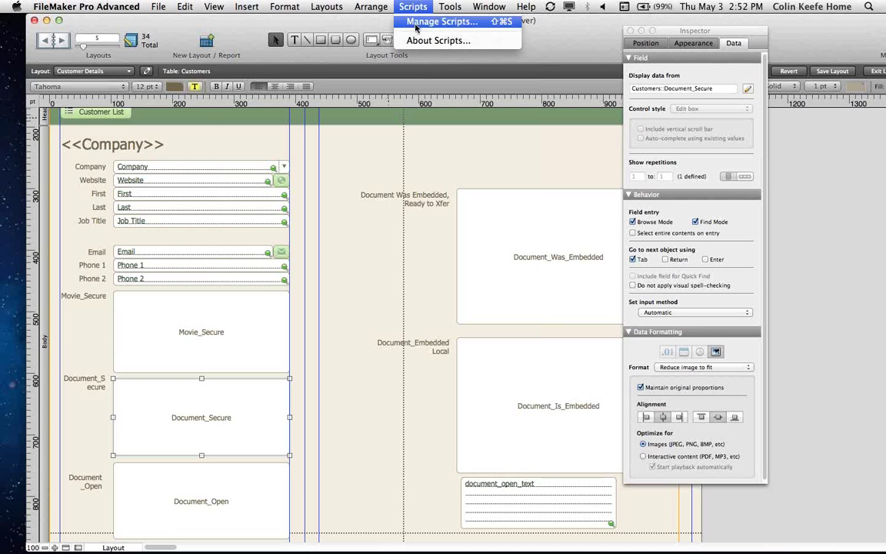
click(415, 24)
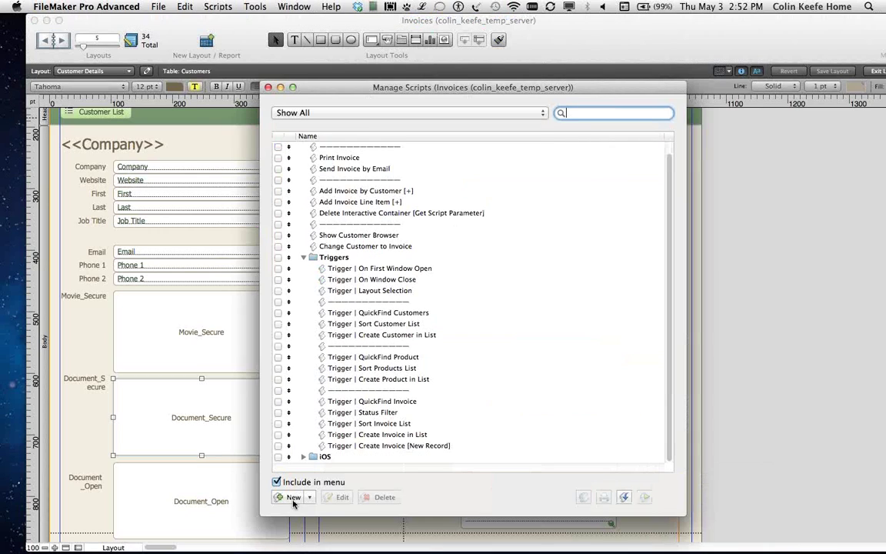
click(296, 498)
scroll(154, 224, down, 15)
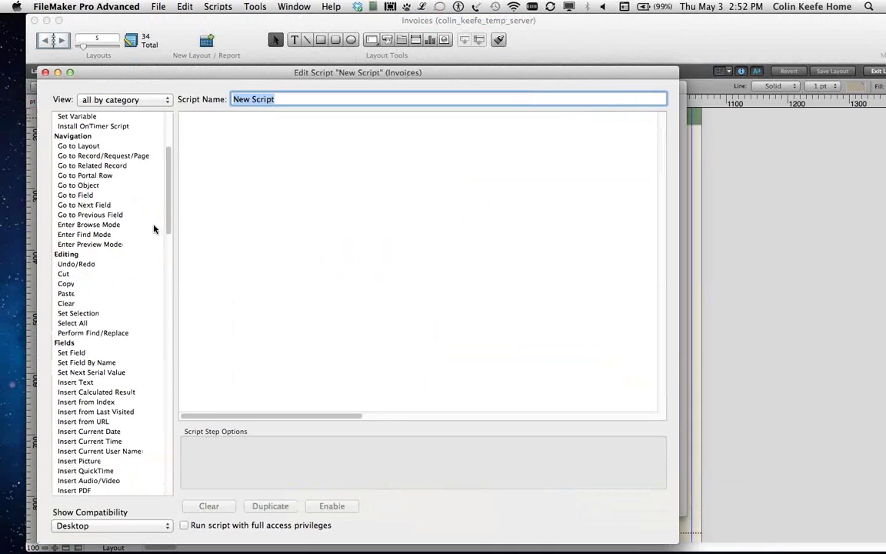
scroll(114, 295, down, 5)
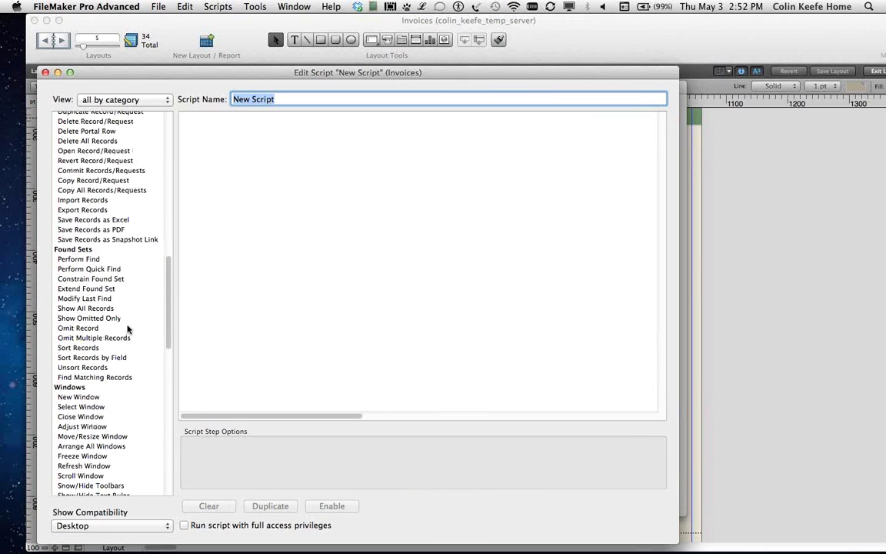
scroll(129, 273, down, 4)
scroll(128, 329, down, 3)
text(th)
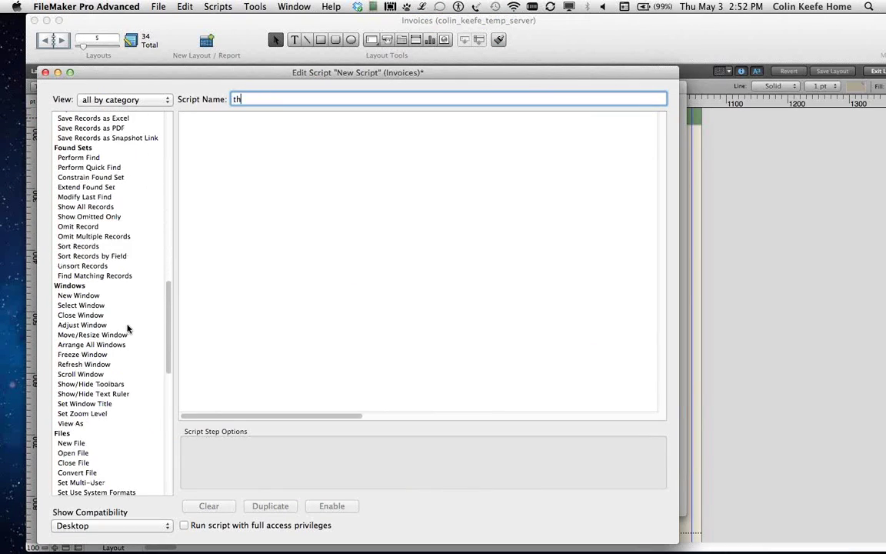
key(BackSpace)
key(BackSpace)
click(89, 355)
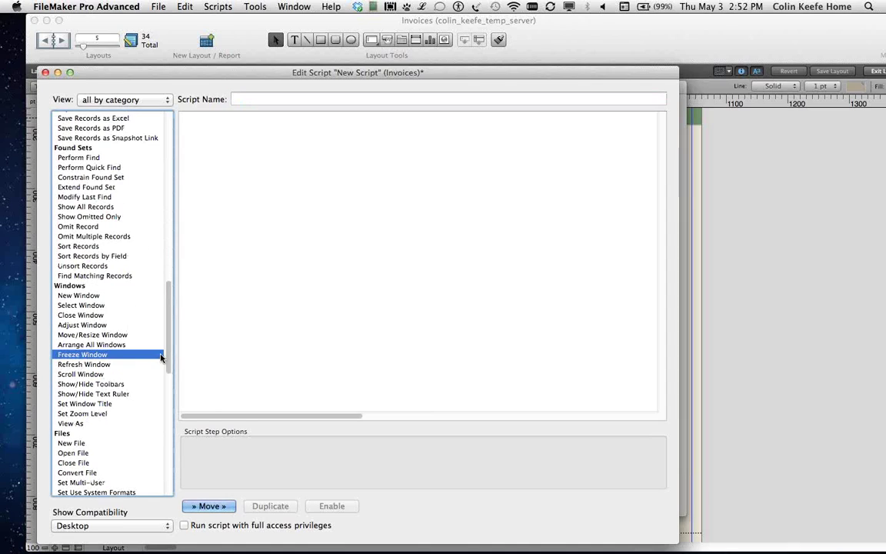
Review the container-related steps in the Fields category, then discard the new script and close Manage Scripts
drag(171, 361, 168, 253)
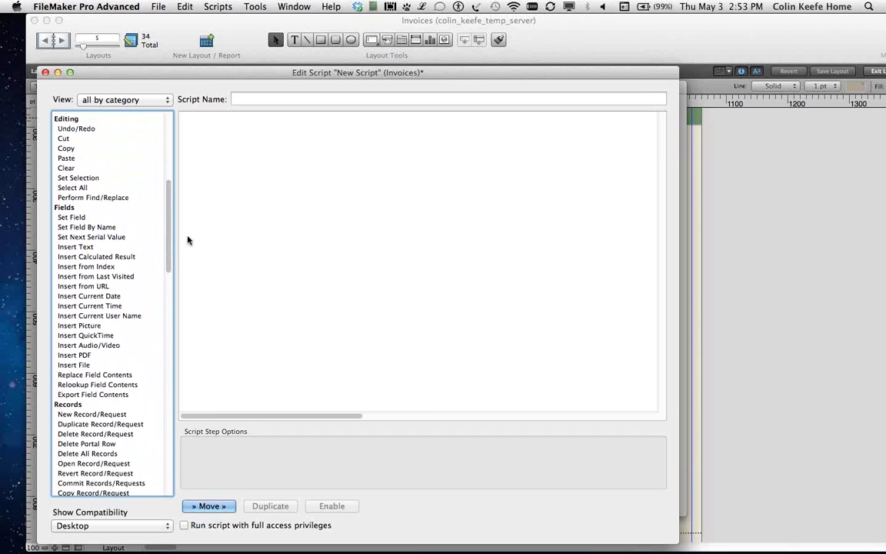
scroll(130, 351, down, 5)
scroll(129, 351, down, 3)
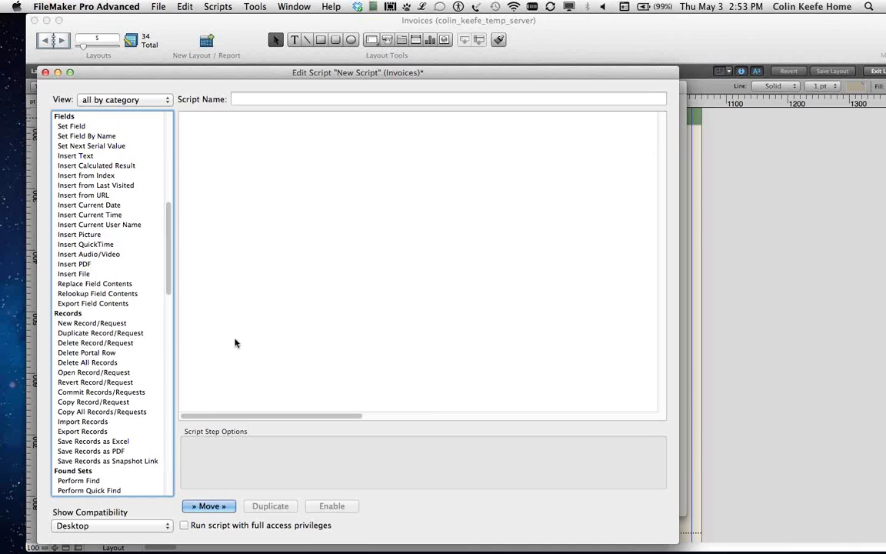
key(super+w)
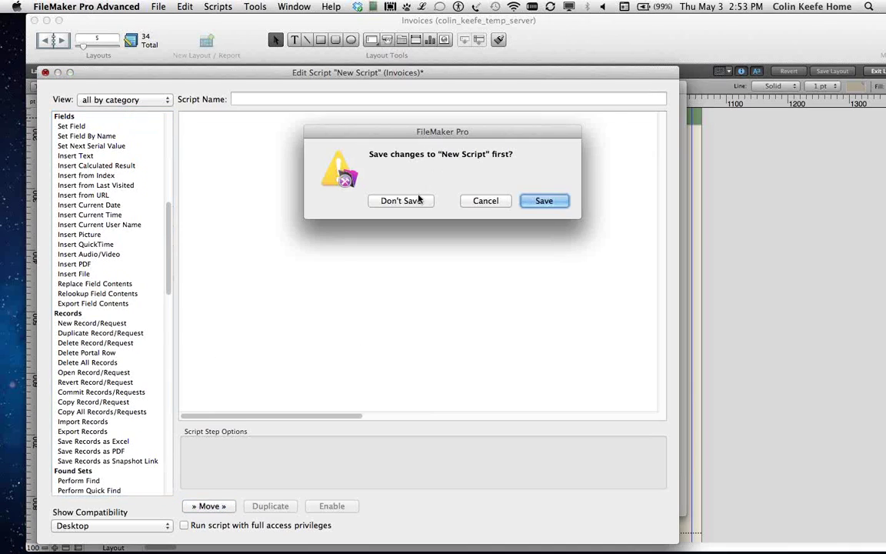
click(412, 200)
key(super+w)
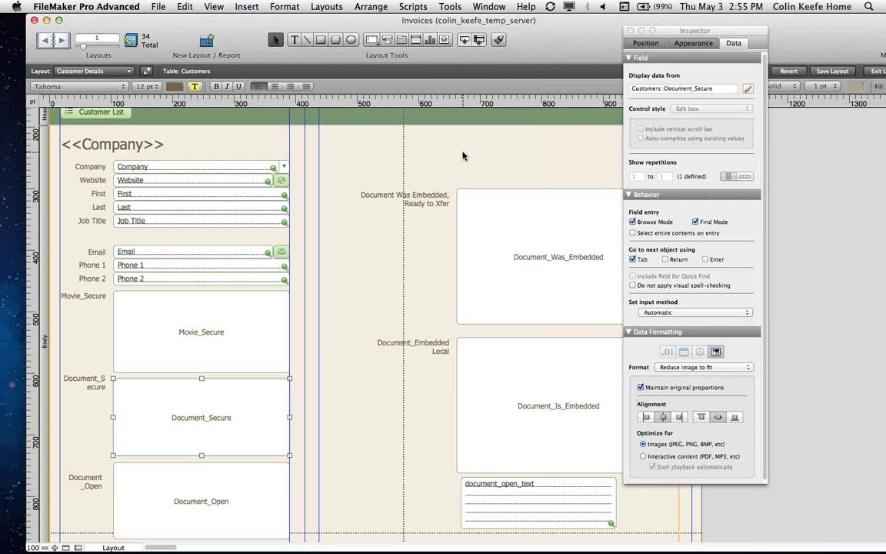
Move the Invoices window down, switch to the FileMaker Server Admin Console, and show its hosted databases
drag(541, 31, 516, 374)
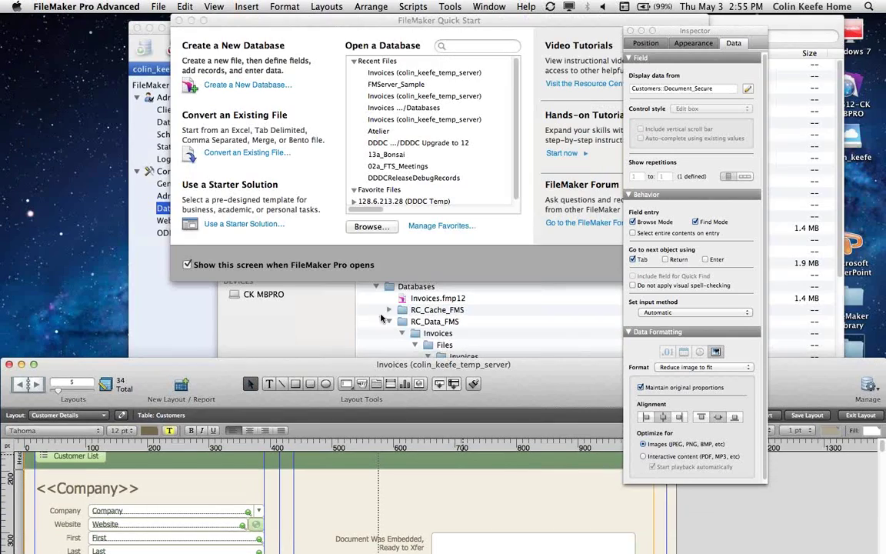
click(181, 318)
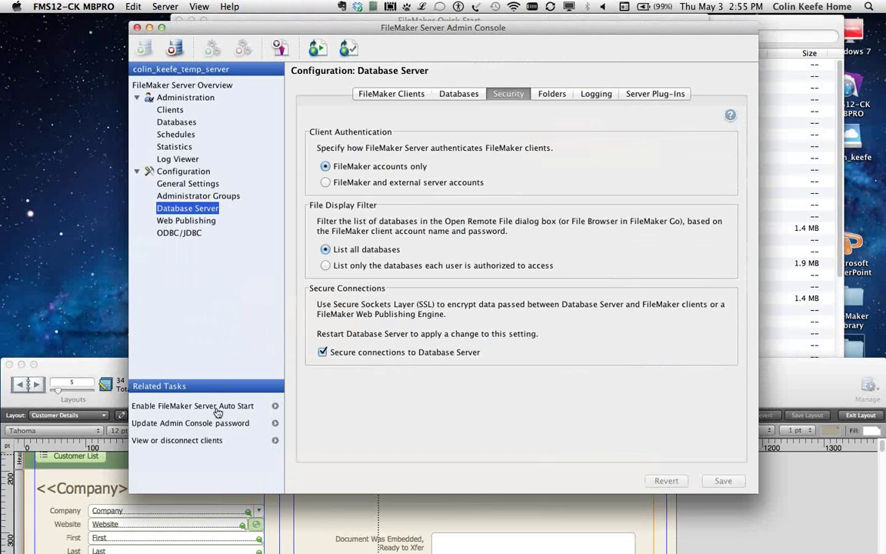
click(176, 121)
Open the Upload Database Assistant to examine its database folder list, then exit the assistant
click(171, 423)
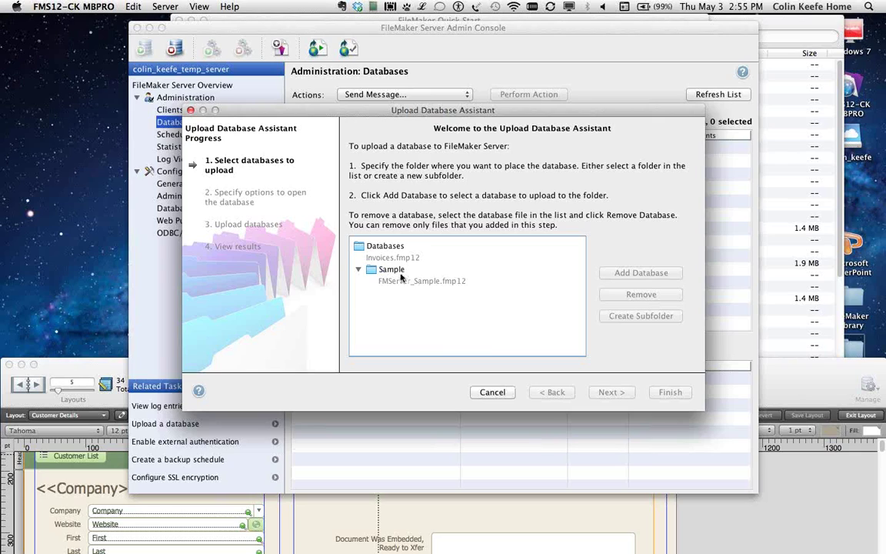
click(497, 391)
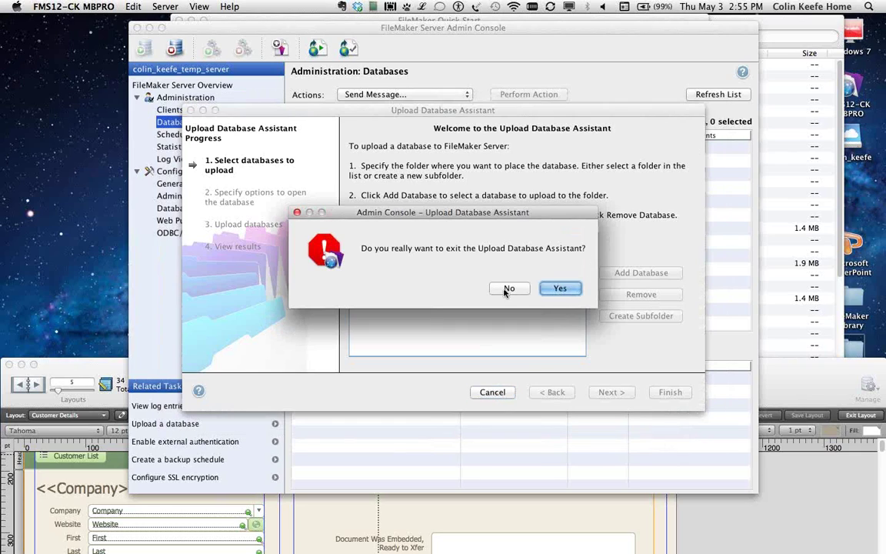
click(507, 288)
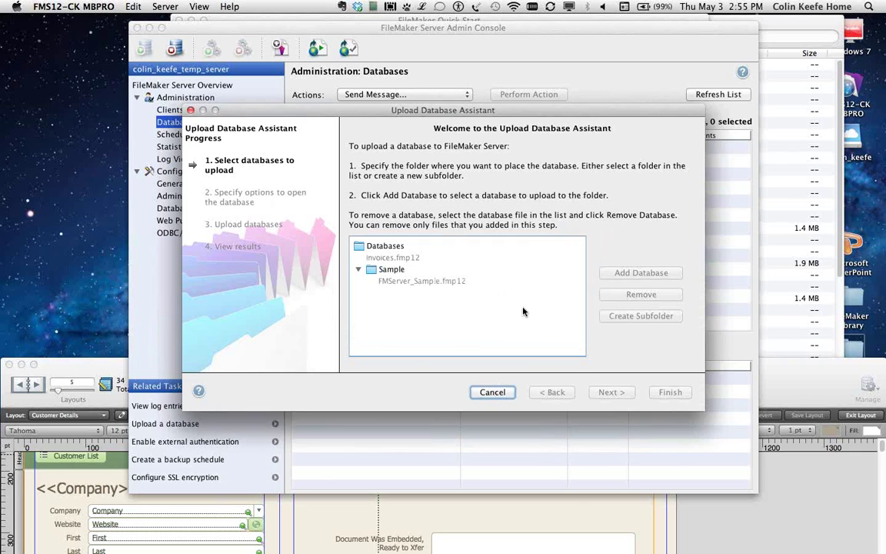
click(497, 392)
click(560, 287)
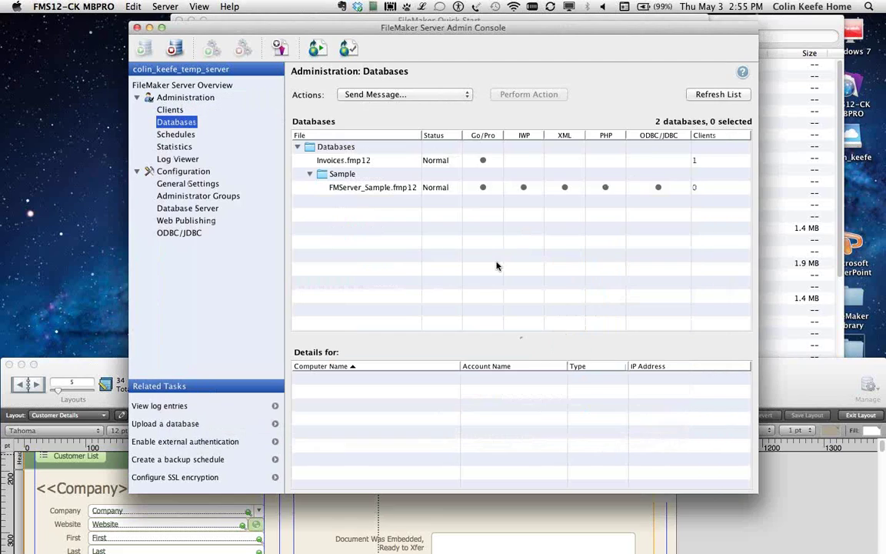
Request closing Invoices.fmp12 on the server with a 2-minute delay and an empty client message
click(333, 161)
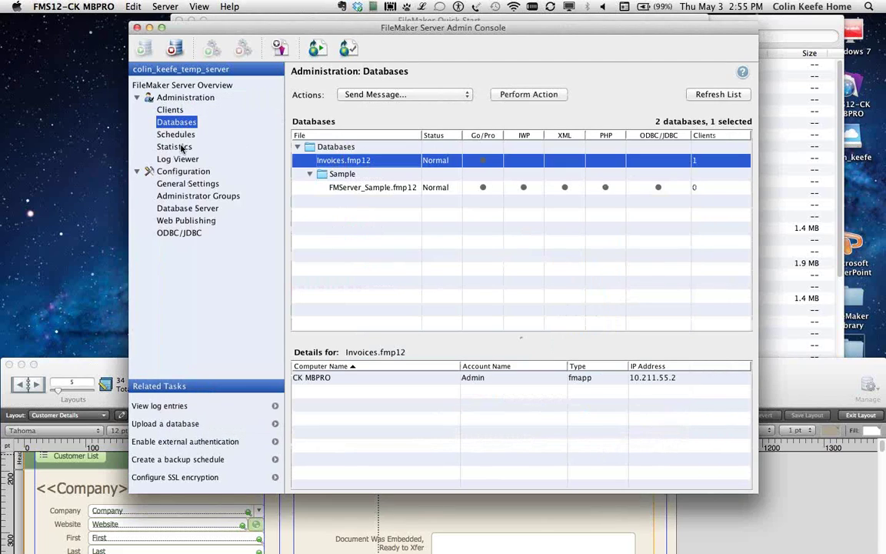
right_click(343, 161)
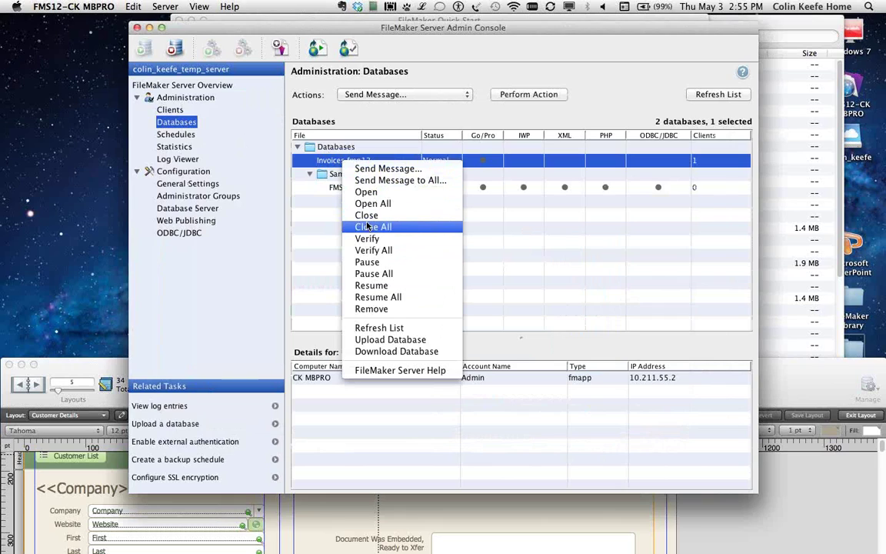
click(354, 201)
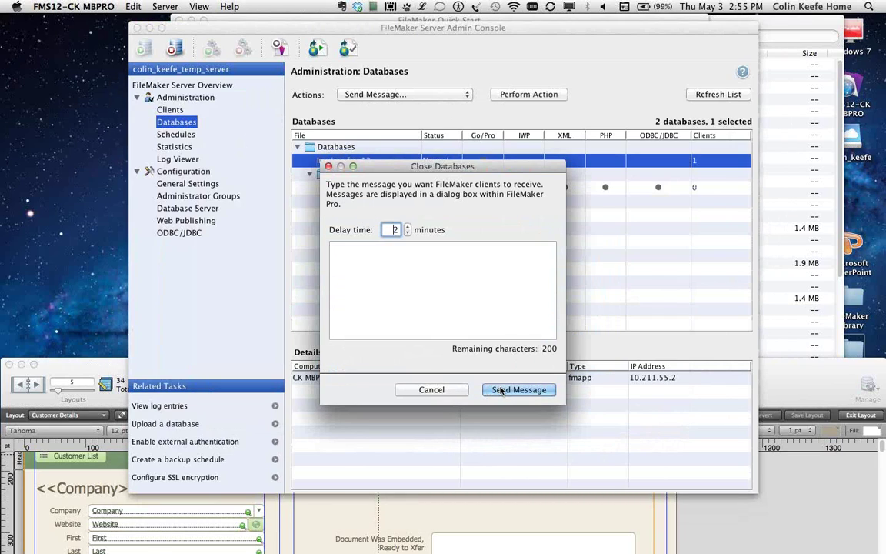
click(508, 446)
Close Invoices.fmp12 in FileMaker Pro immediately without saving the layout changes, and return to the Admin Console
click(73, 375)
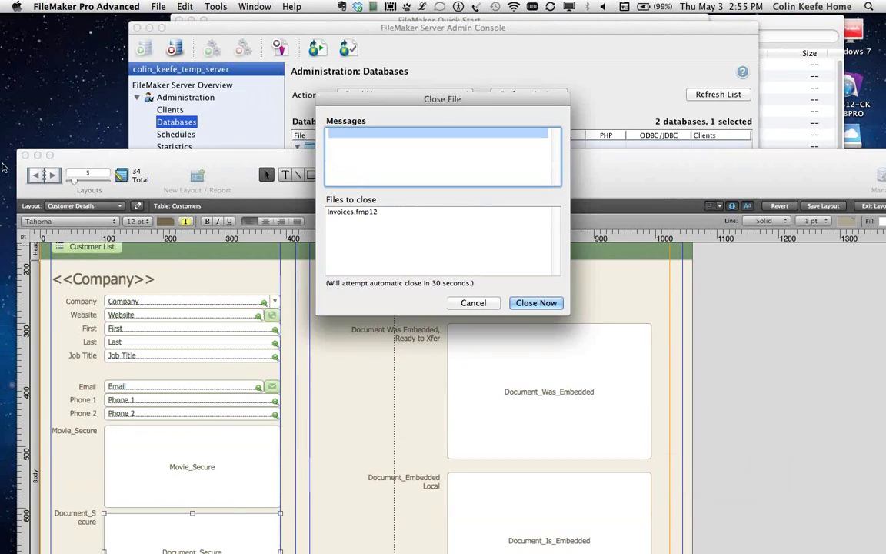
click(534, 358)
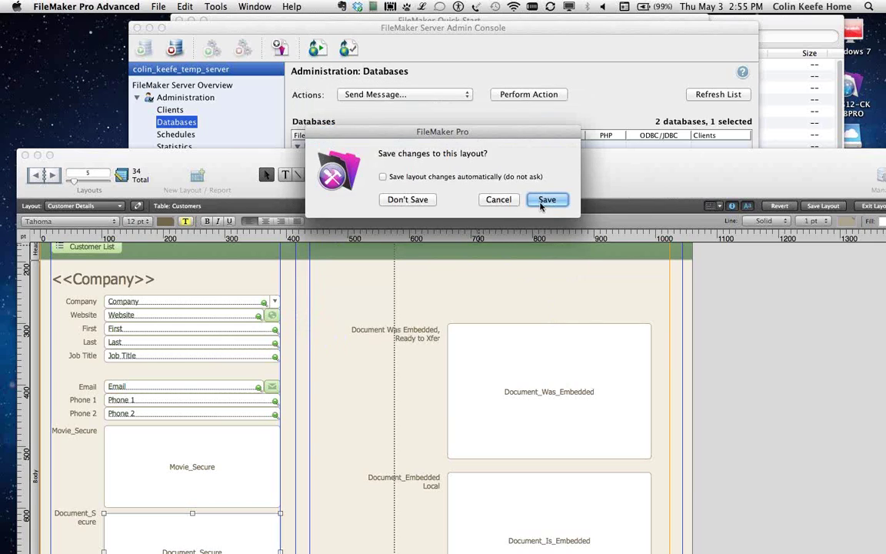
click(427, 199)
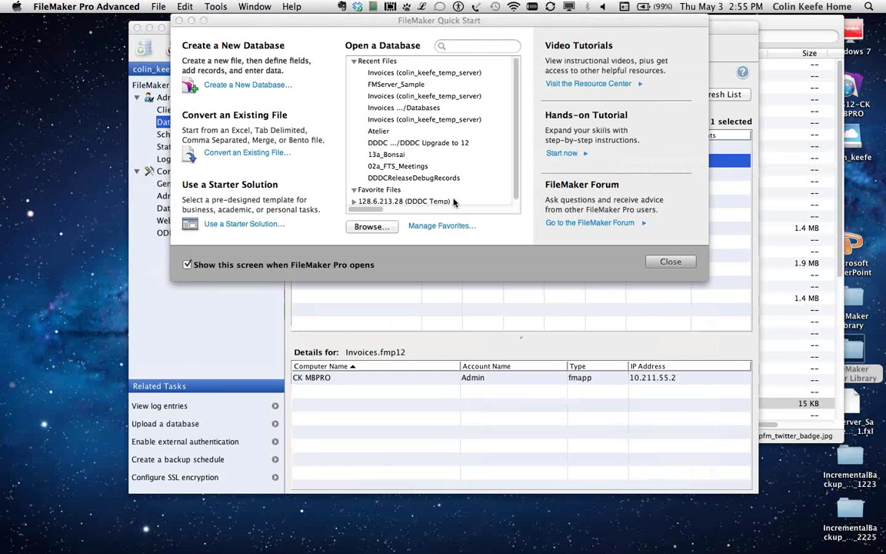
click(559, 287)
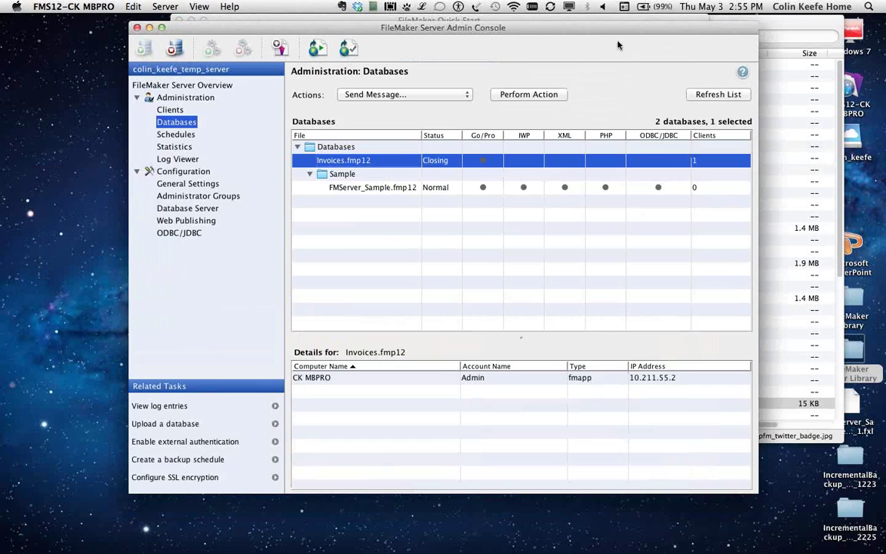
Move the Admin Console aside to compare the database's status with its files in Finder's FileMaker Server folder
drag(620, 29, 580, 56)
click(766, 22)
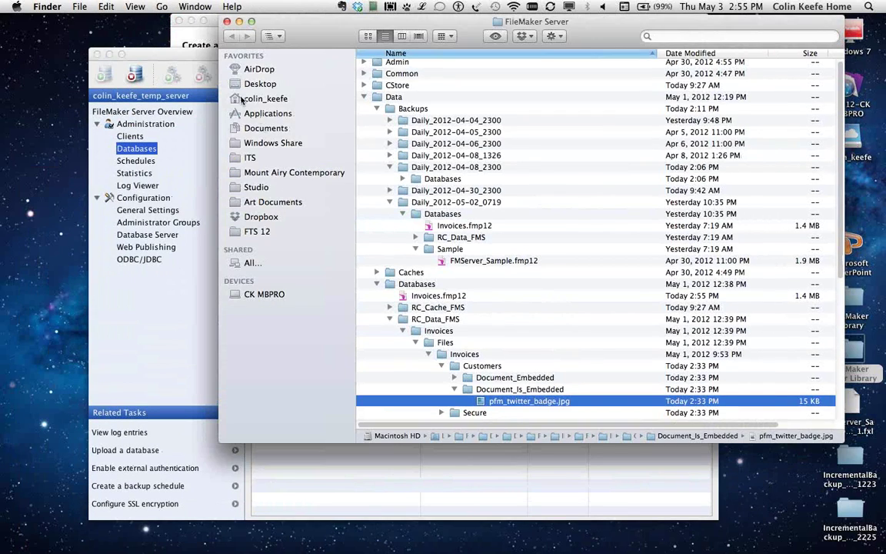
click(200, 50)
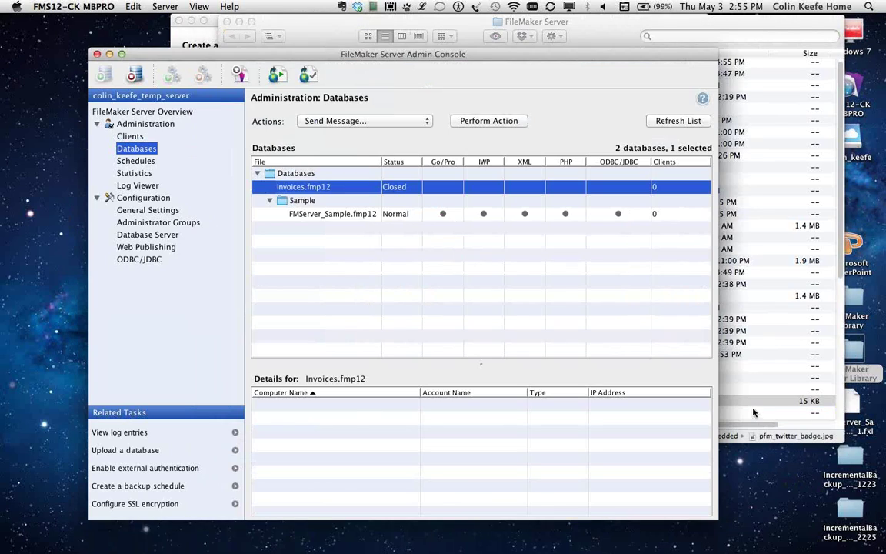
click(746, 427)
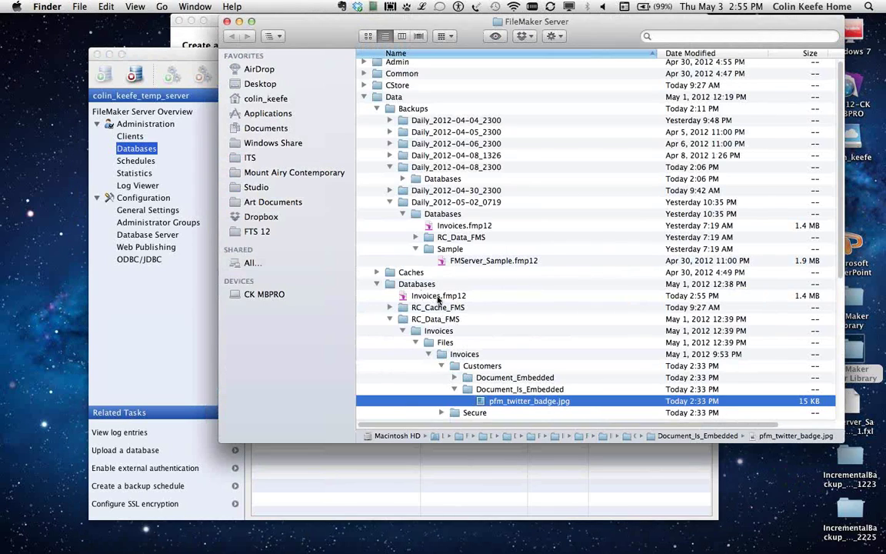
Switch to the FileMaker Server Admin Console and try to remove the closed Invoices.fmp12 database from the server
click(140, 371)
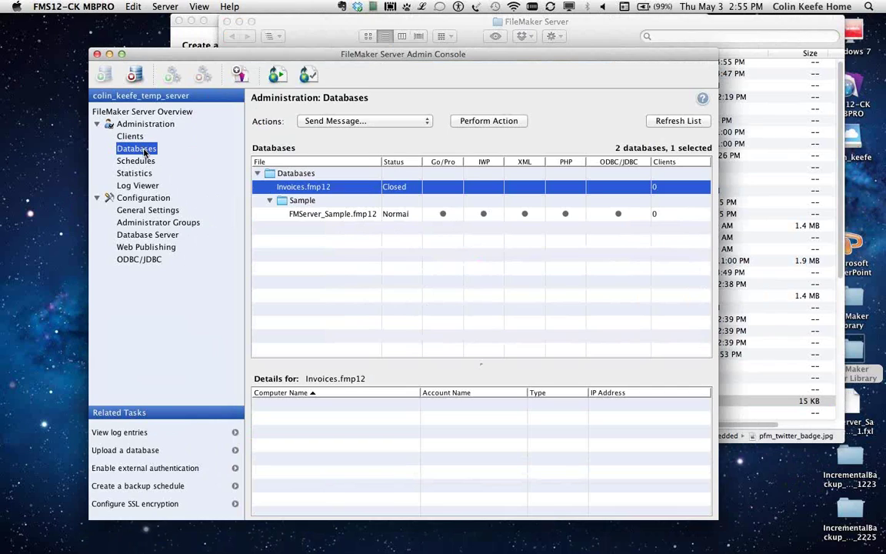
right_click(323, 188)
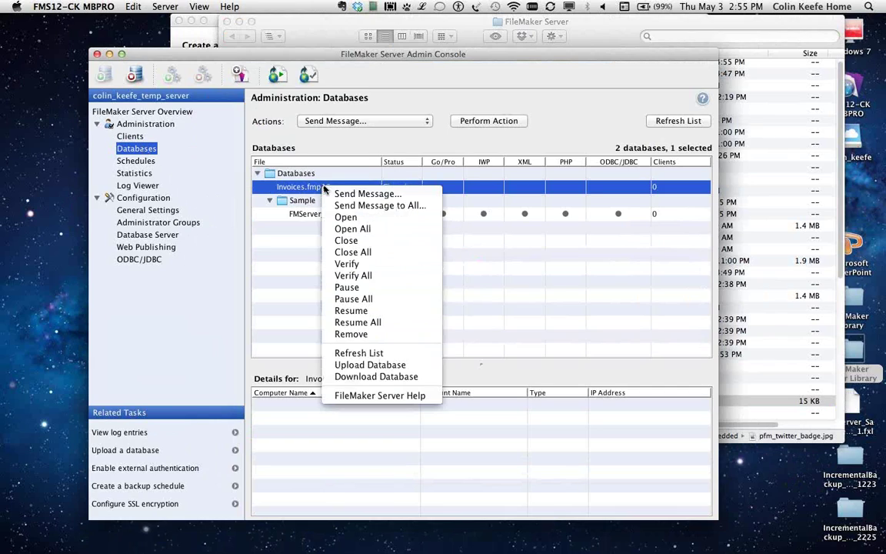
click(363, 335)
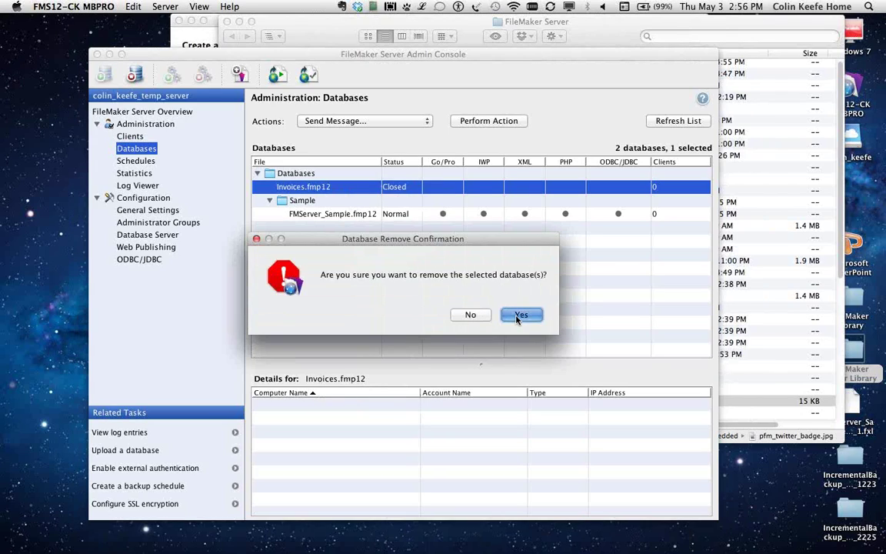
click(518, 316)
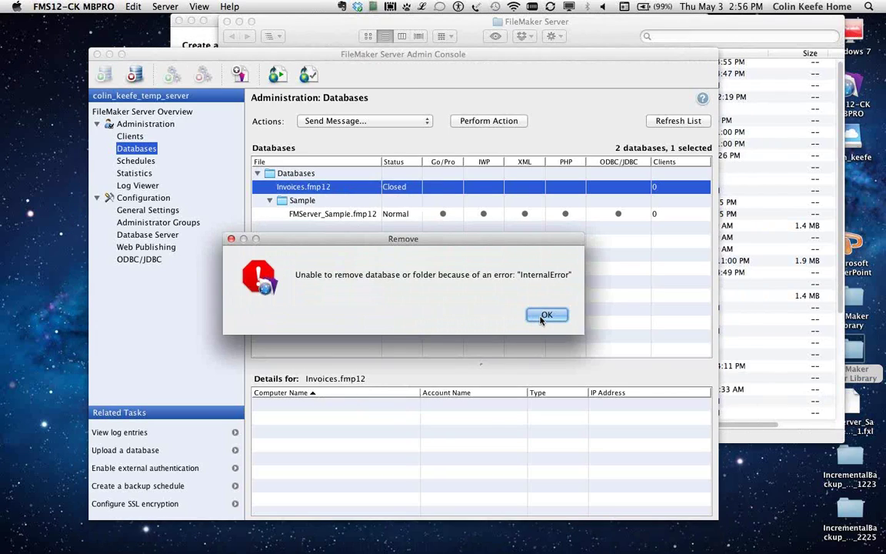
click(543, 317)
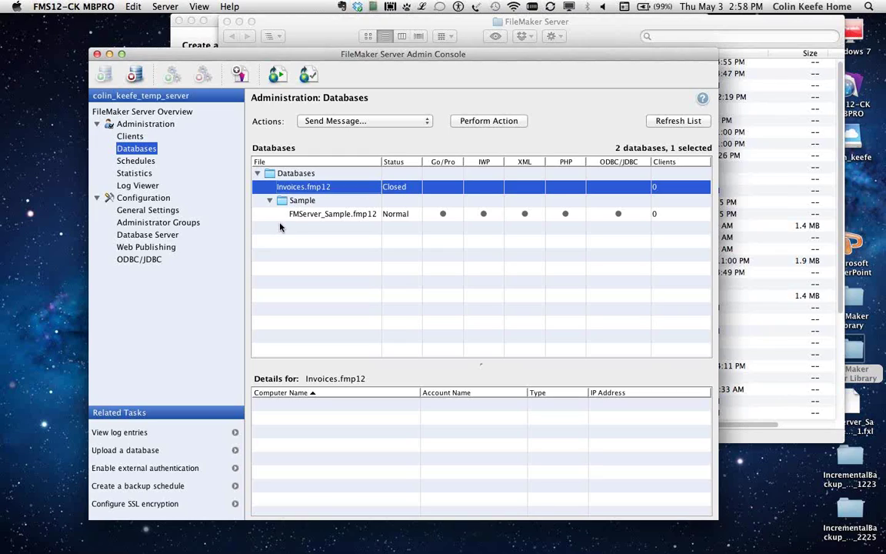
Move the Admin Console aside, switch to the PowerPoint slide show and go to the "5 Resources" slide
drag(390, 58, 565, 79)
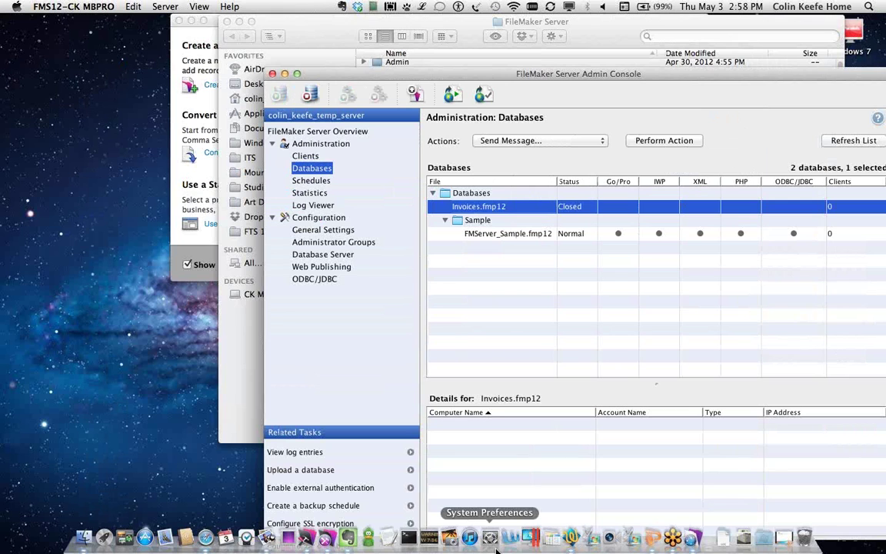
click(653, 544)
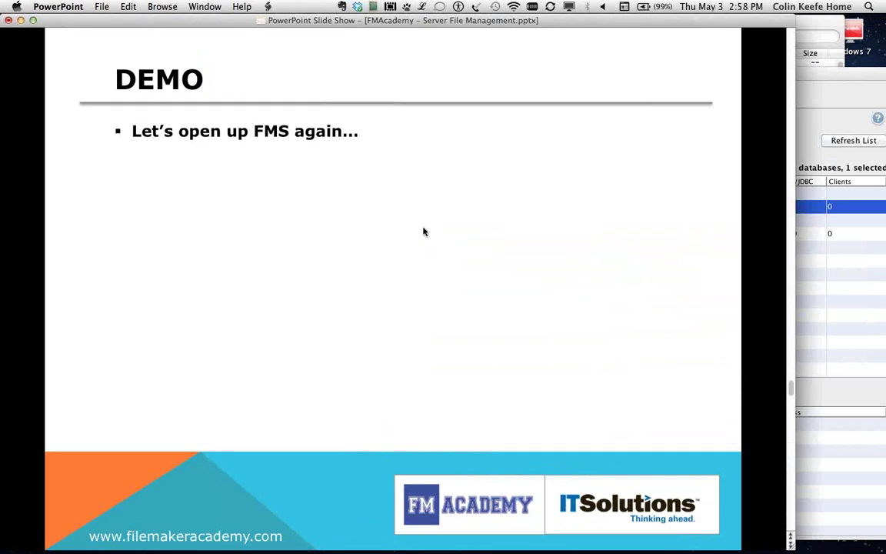
key(Left)
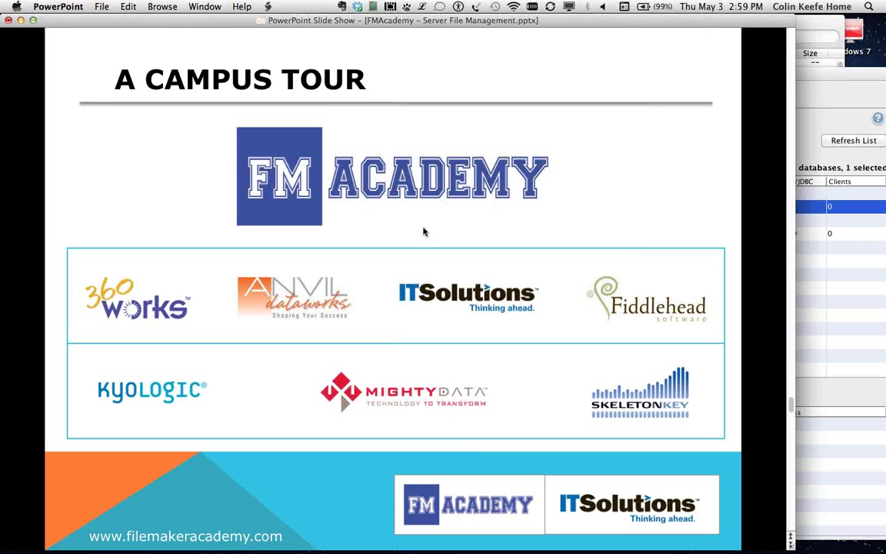
click(423, 231)
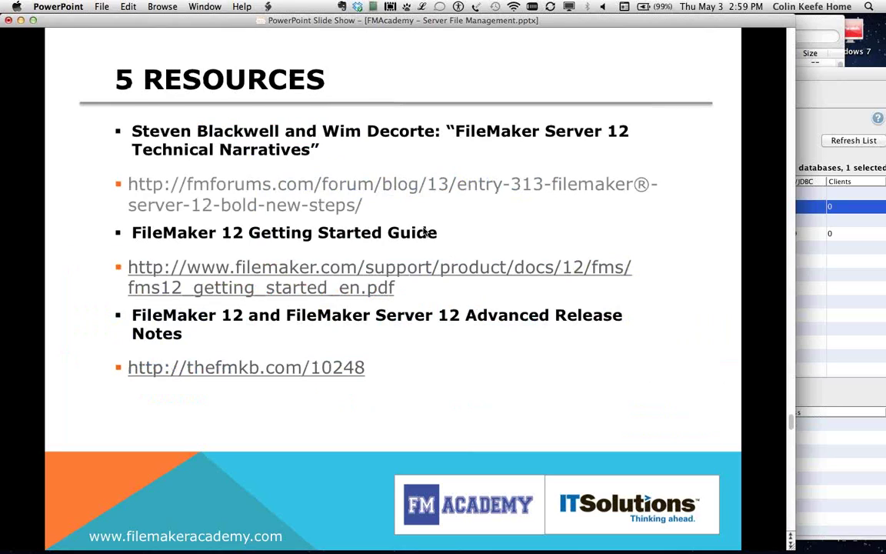